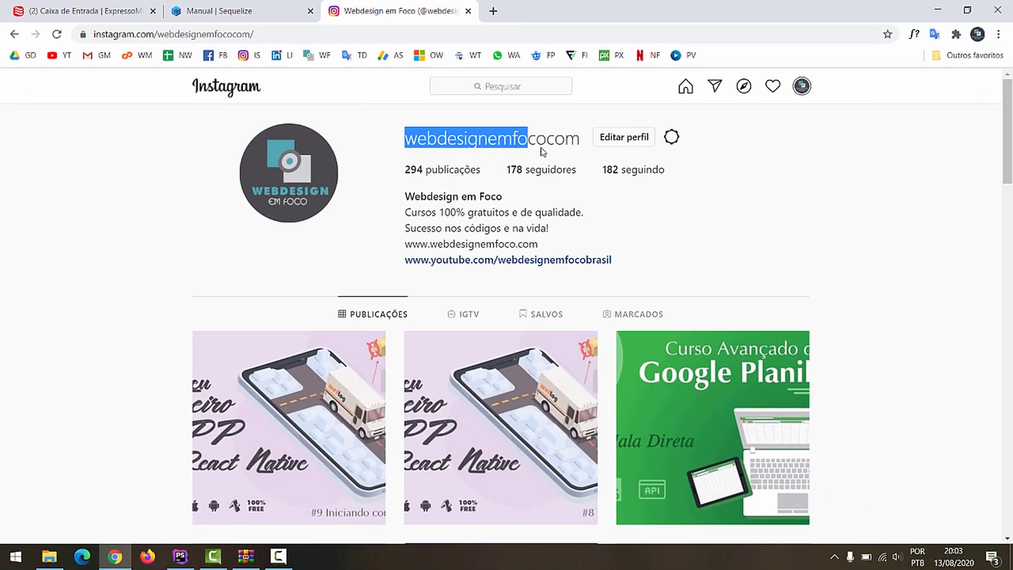
# Clear the profile-name selection and scroll down the Instagram profile grid to see more posts.
pyautogui.moveTo(573, 144); pyautogui.dragTo(579, 143)
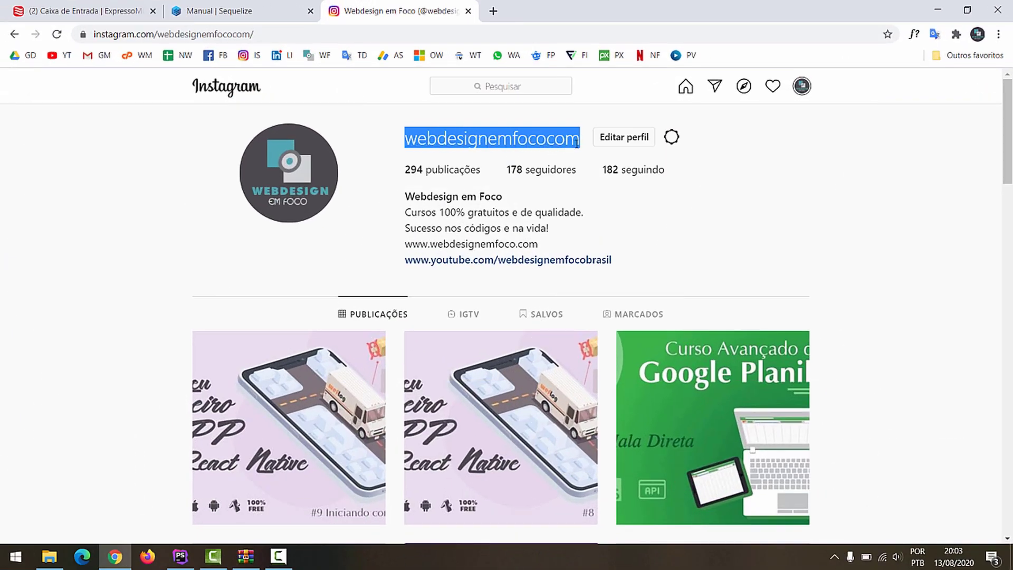
pyautogui.click(783, 245)
pyautogui.scroll(-2, 776, 296)
pyautogui.scroll(-4, 775, 296)
pyautogui.scroll(-4, 776, 296)
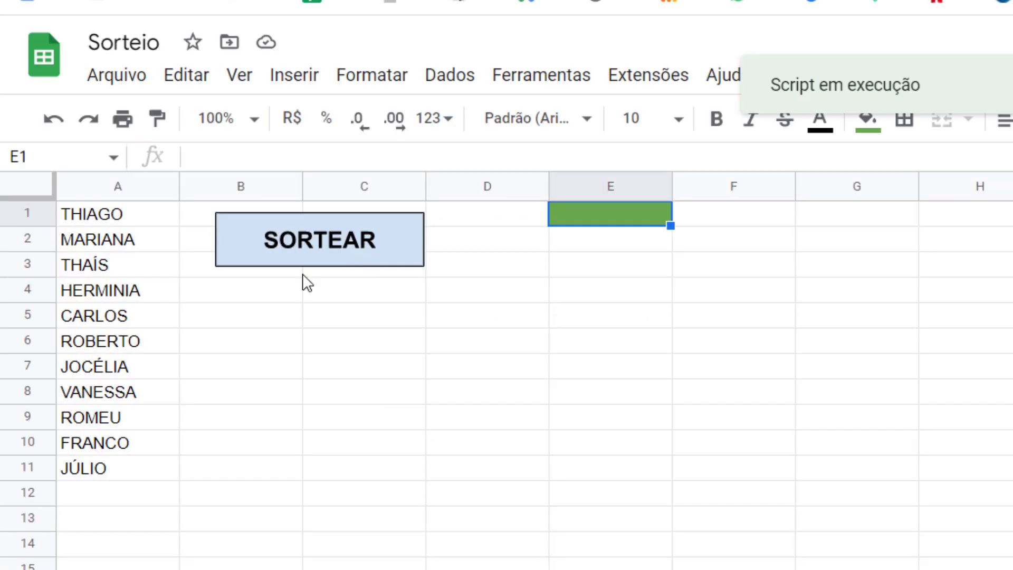
# Press the SORTEAR drawing three times so new random names appear in E1.
pyautogui.click(331, 248)
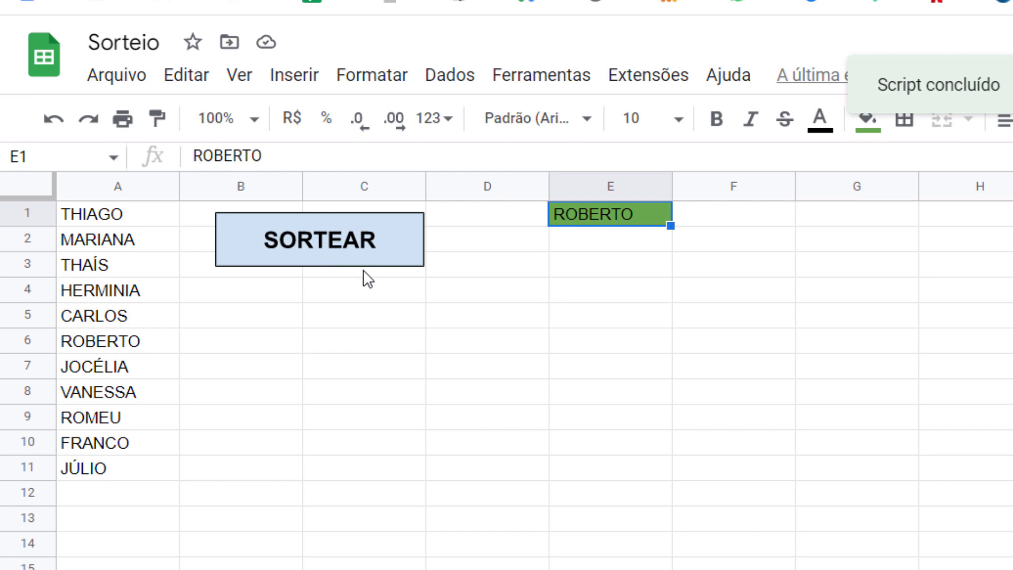
pyautogui.click(360, 251)
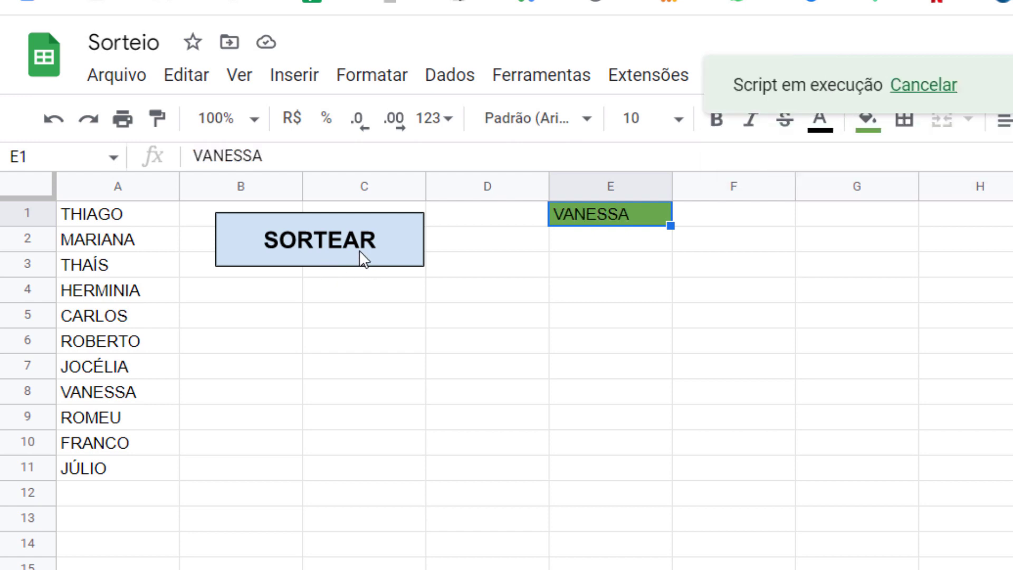
pyautogui.click(348, 264)
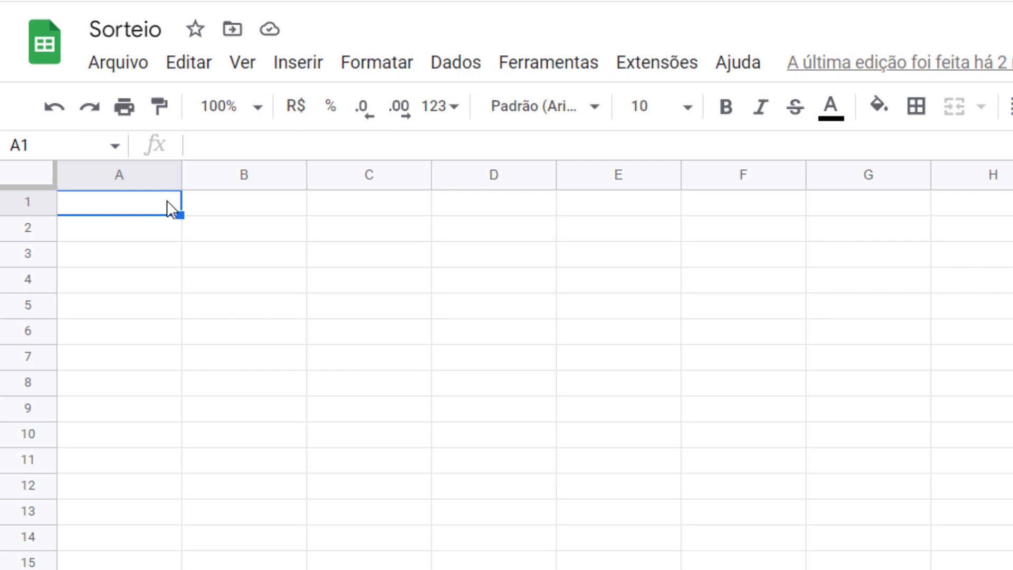
# Enter =ALEATÓRIOENTRE(1;100) in A1 of the NÚMEROS sheet.
pyautogui.write('=AL')
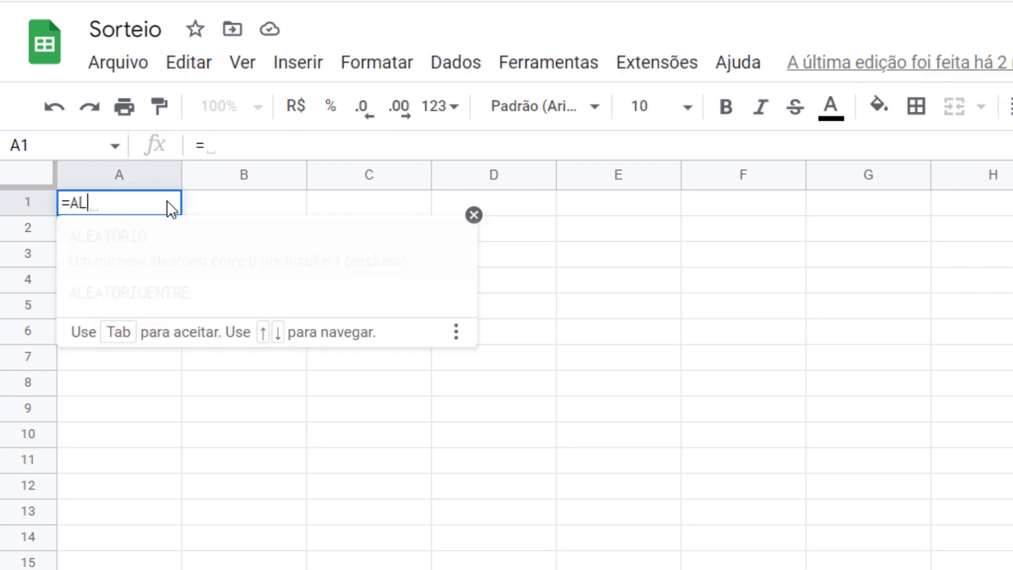
pyautogui.press('BackSpace')
pyautogui.write('E')
pyautogui.press('BackSpace')
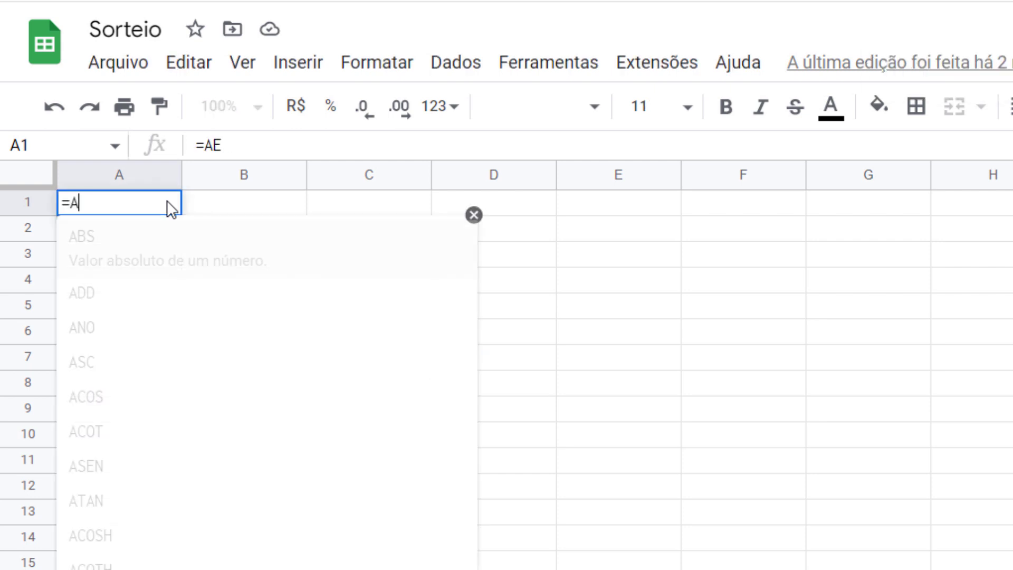
pyautogui.write('LEAT')
pyautogui.press('Down')
pyautogui.press('Tab')
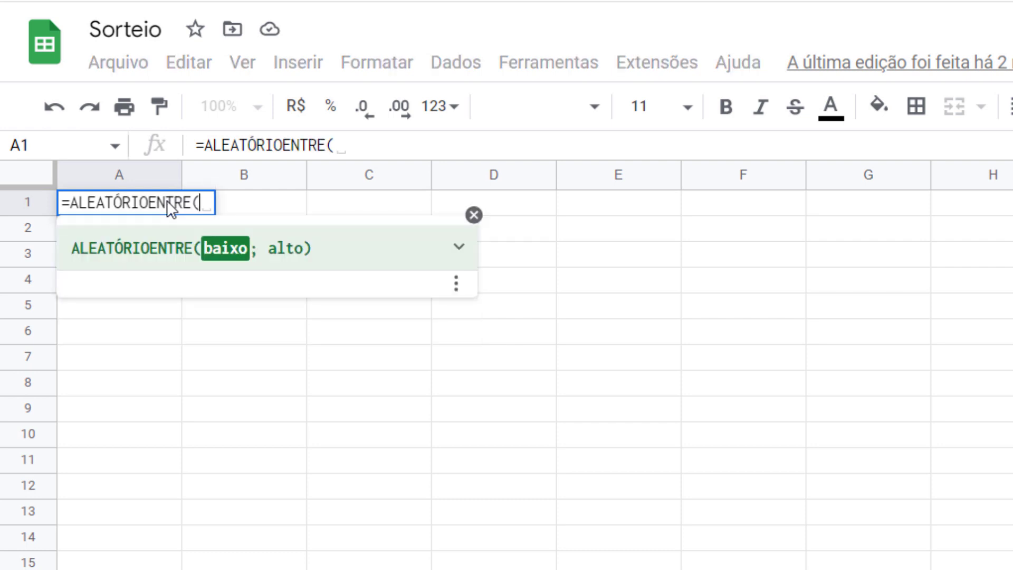
pyautogui.write('1;')
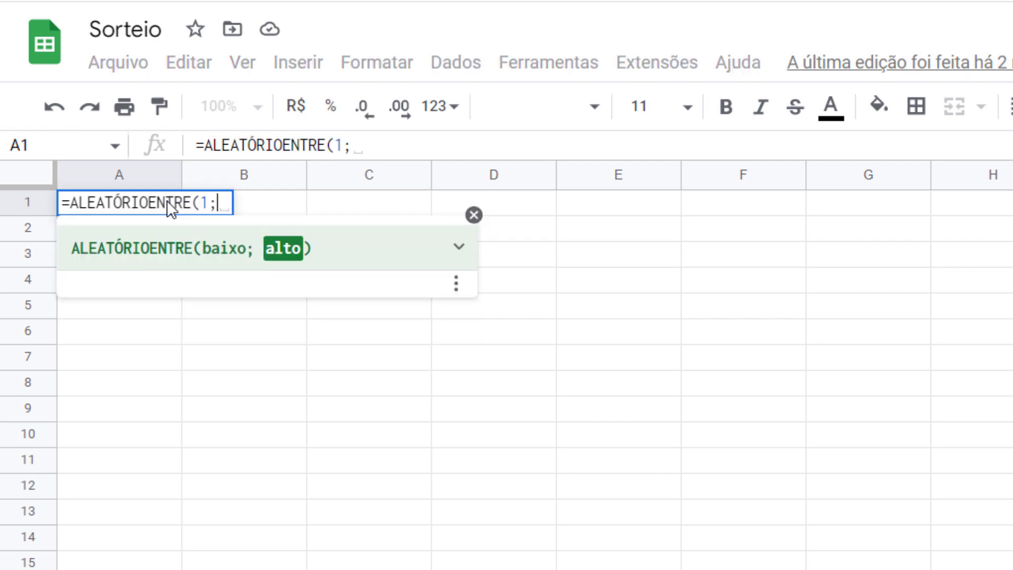
pyautogui.write('100)')
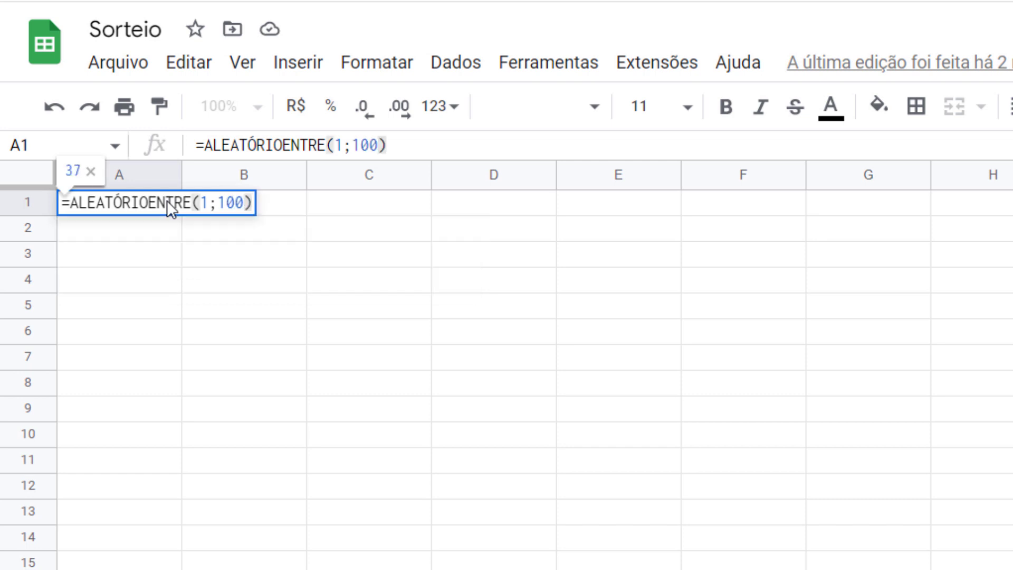
pyautogui.press('Return')
# Select A1 and nearby cells to check the formula and its random result, 55.
pyautogui.click(369, 270)
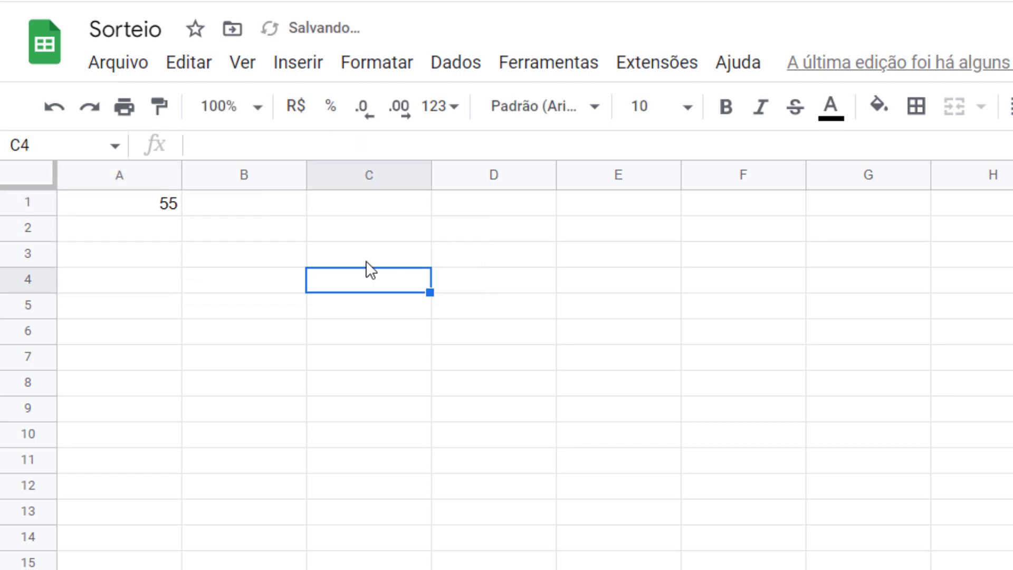
pyautogui.click(163, 208)
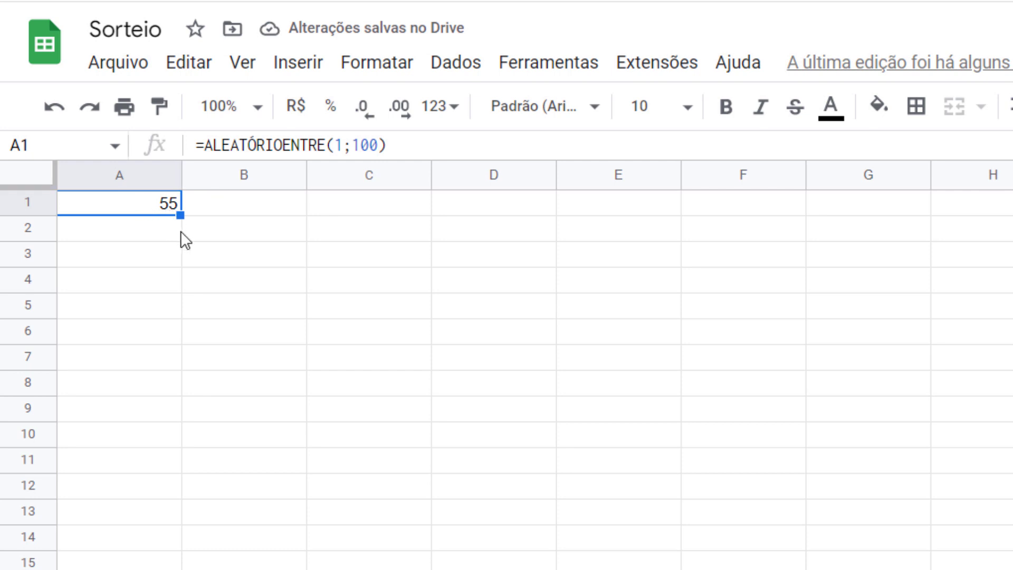
pyautogui.click(158, 222)
pyautogui.click(158, 207)
pyautogui.click(348, 337)
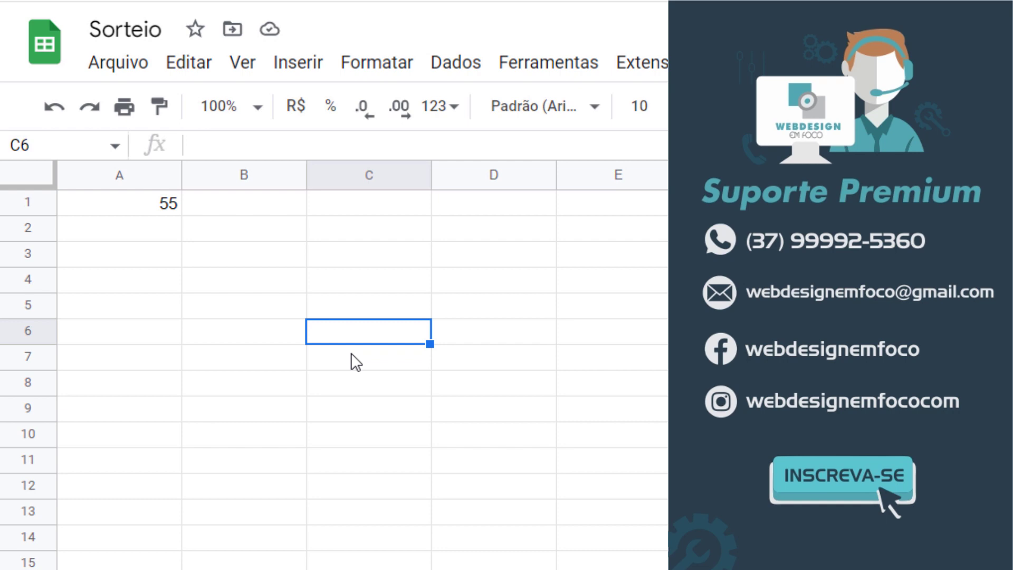
pyautogui.click(170, 211)
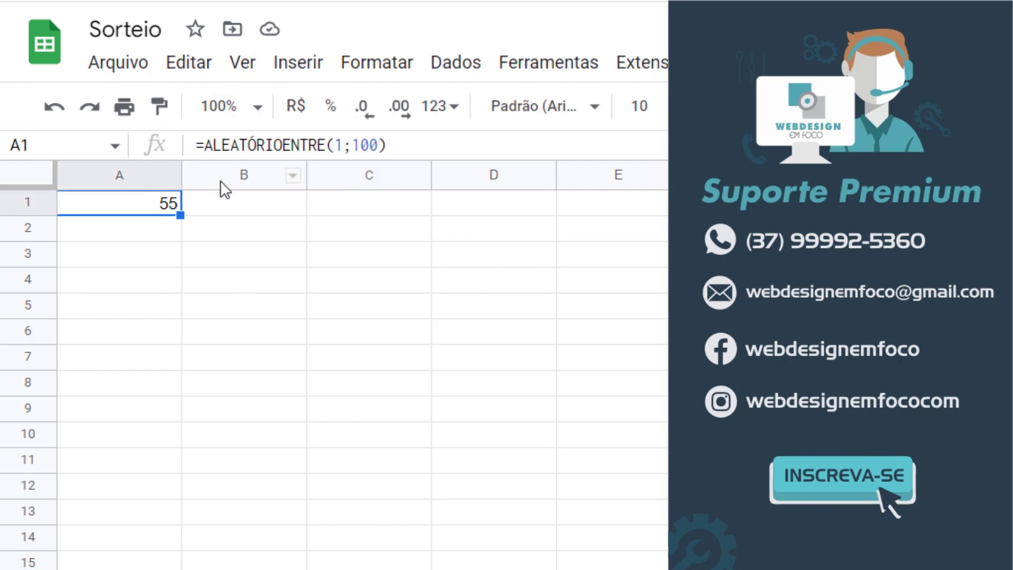
# Insert a new drawing and draw a rectangle shape on its canvas.
pyautogui.click(356, 254)
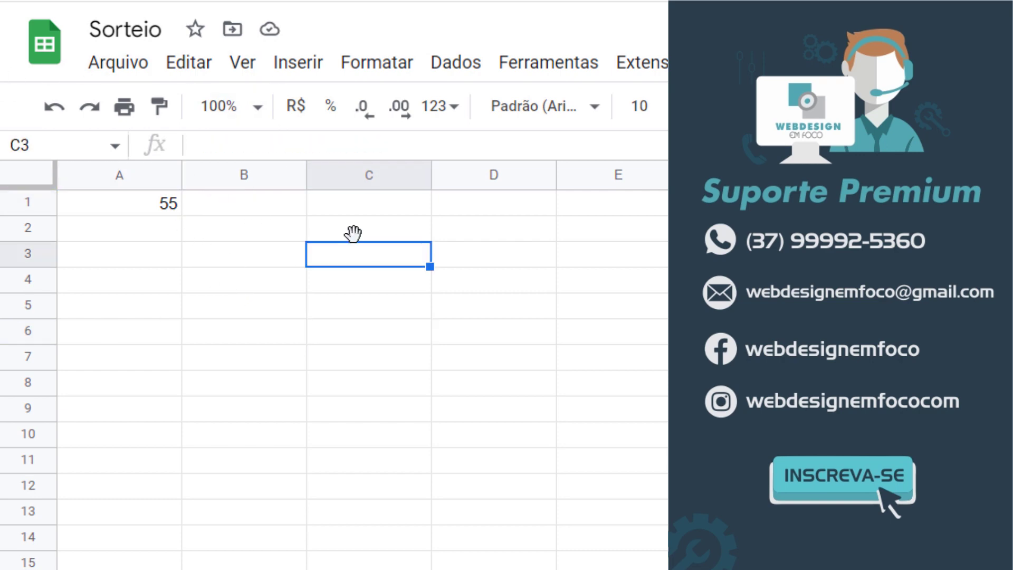
pyautogui.click(315, 76)
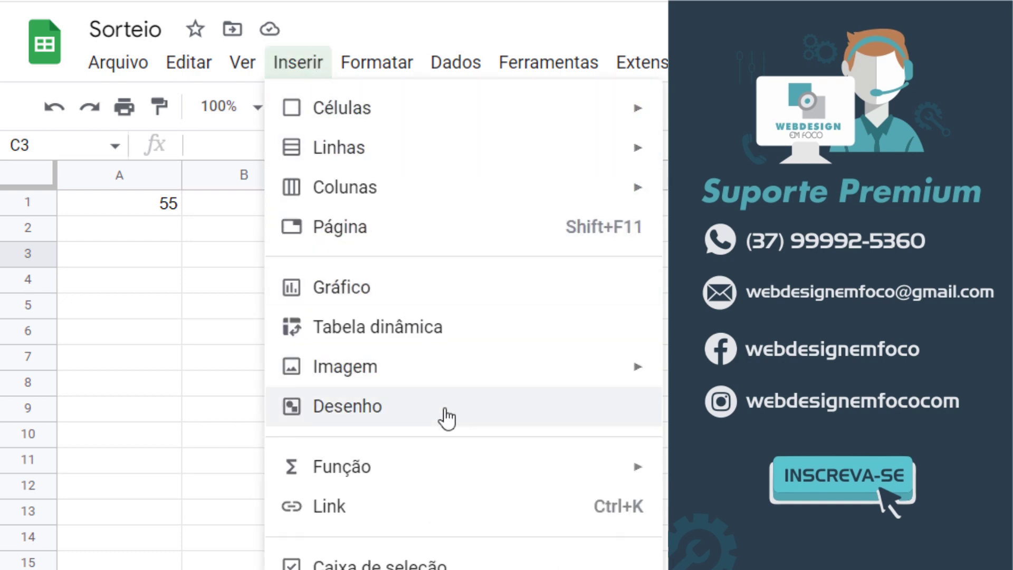
pyautogui.click(445, 409)
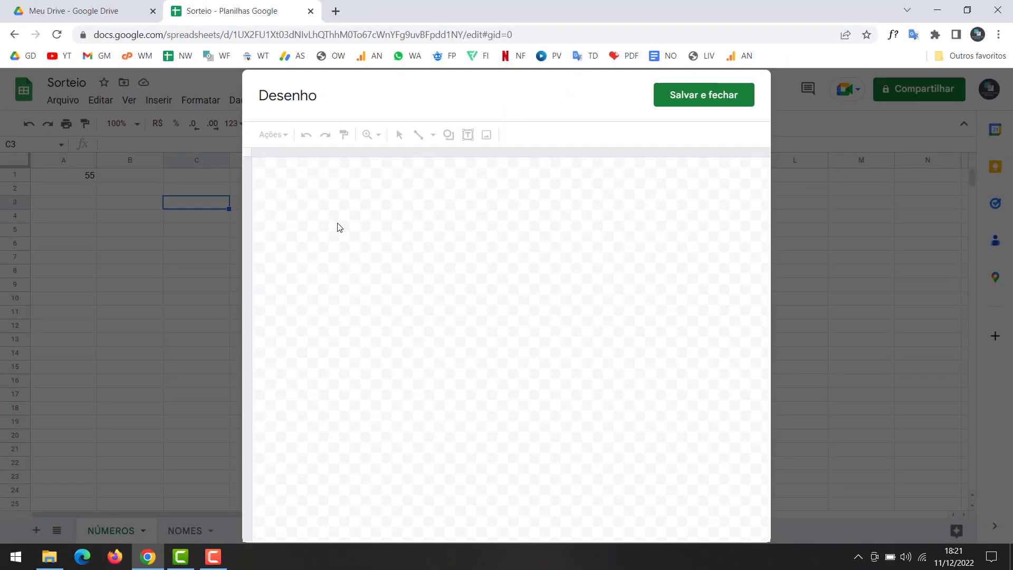
pyautogui.click(451, 139)
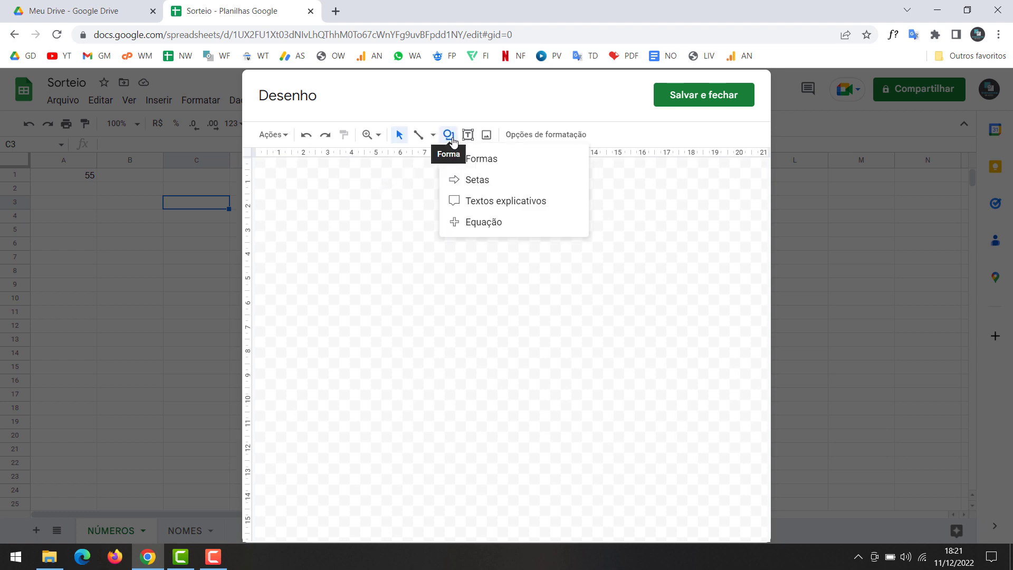
pyautogui.moveTo(482, 158)
pyautogui.click(600, 164)
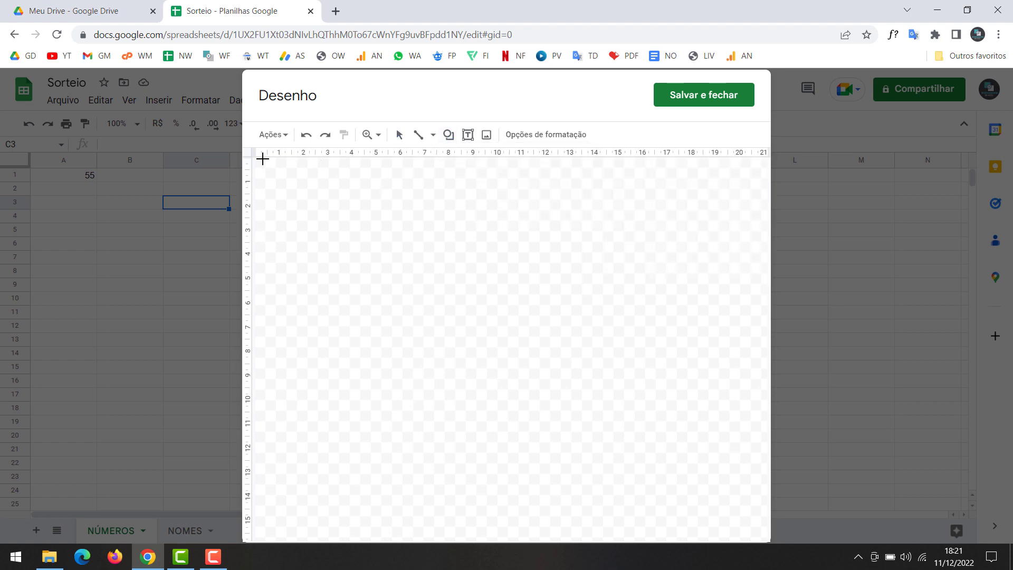
pyautogui.moveTo(264, 169); pyautogui.dragTo(359, 196)
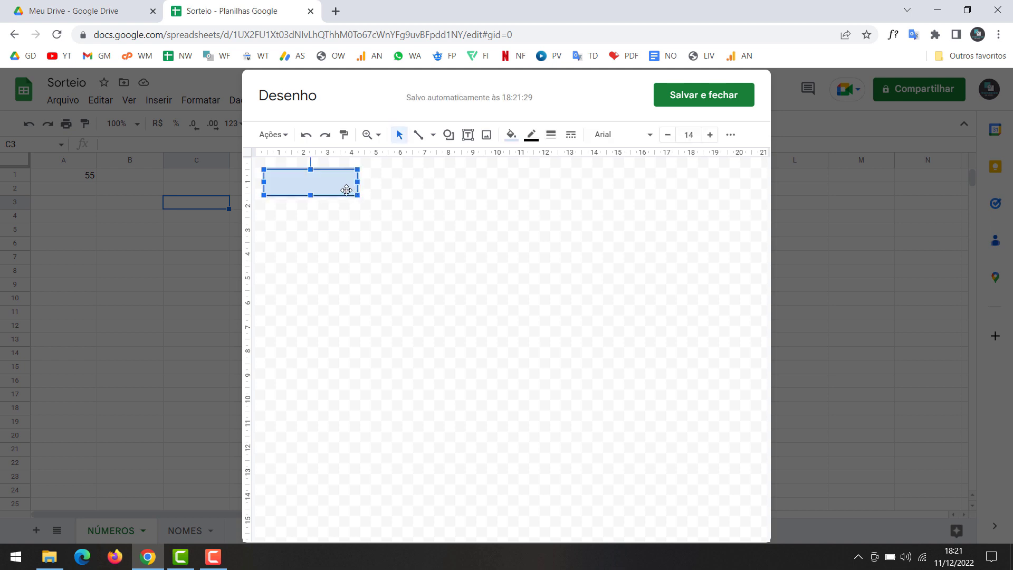
# Type SORTEAR in the rectangle, centred and bold.
pyautogui.write('sor')
pyautogui.press('BackSpace')
pyautogui.press('BackSpace')
pyautogui.press('BackSpace')
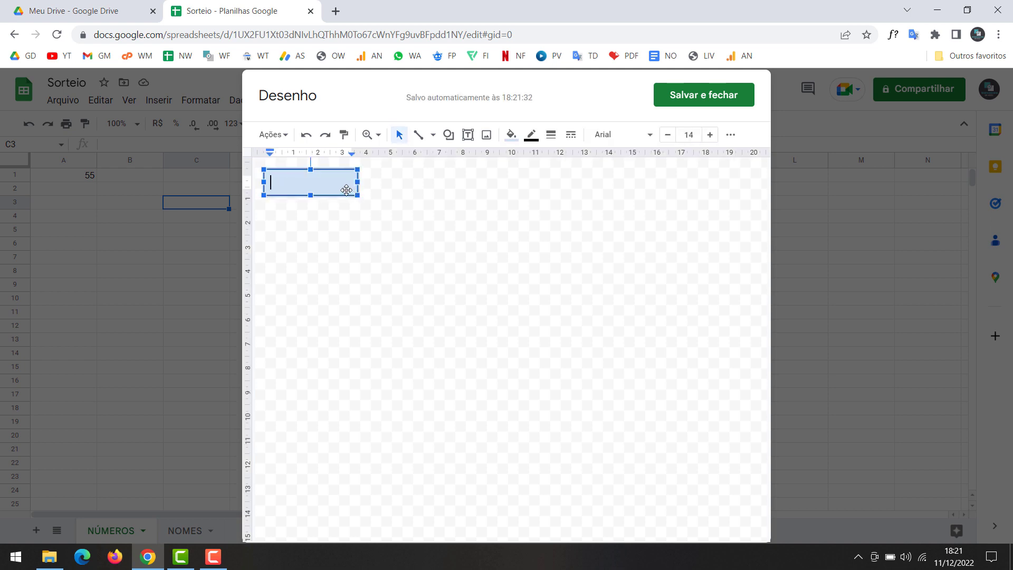
pyautogui.write('SORTEAR')
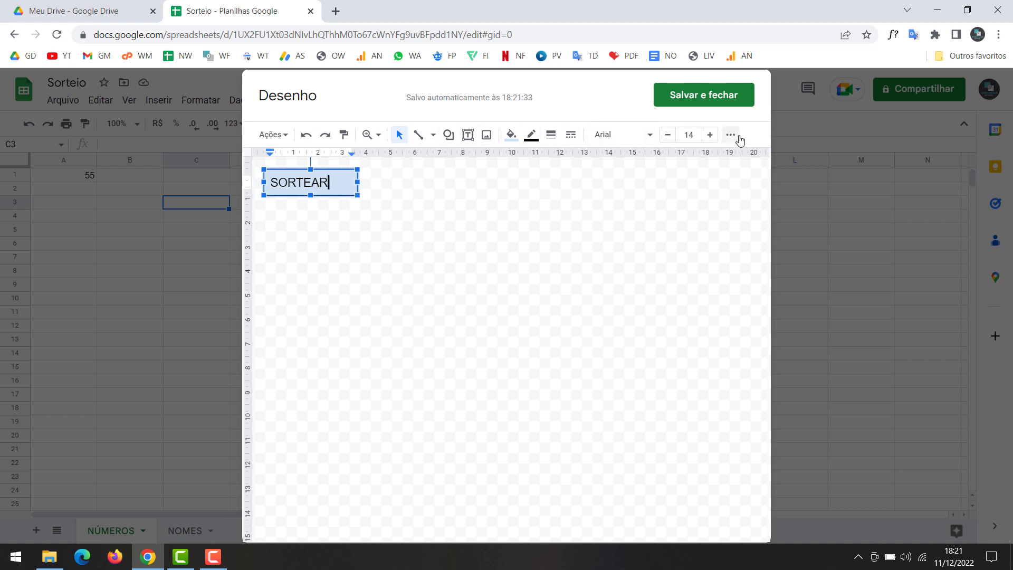
pyautogui.click(730, 136)
pyautogui.click(480, 160)
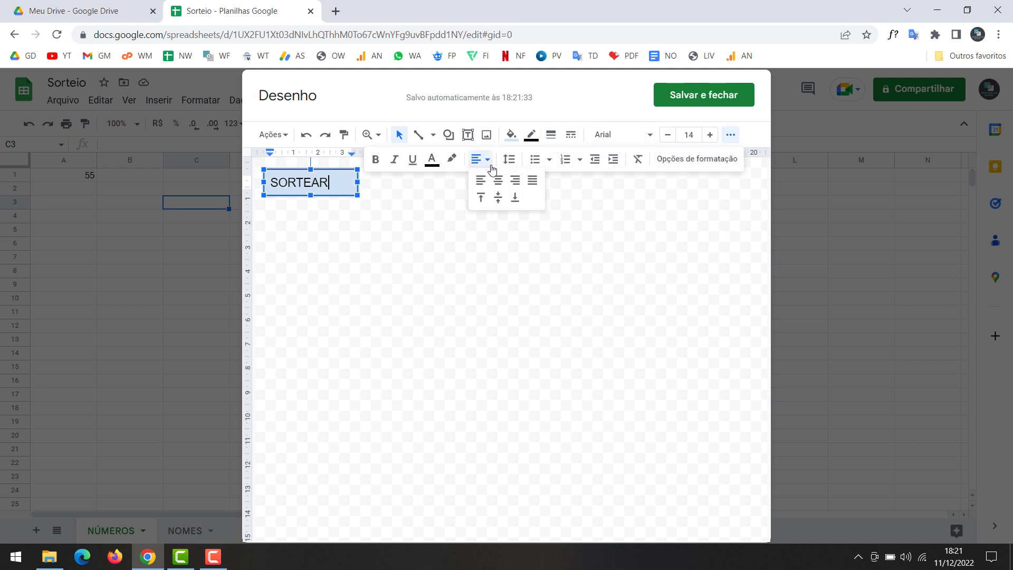
pyautogui.click(502, 179)
pyautogui.click(381, 167)
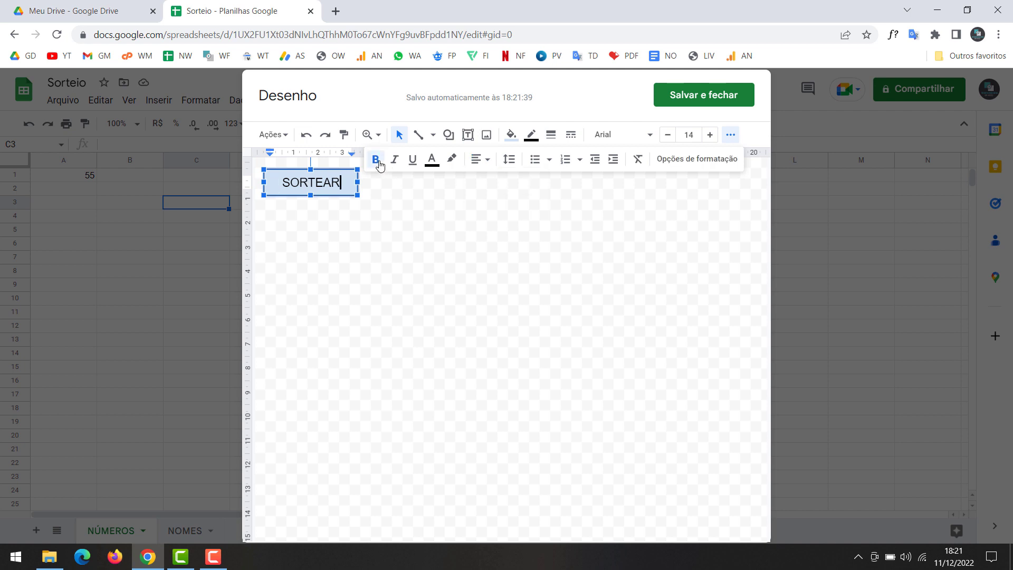
pyautogui.rightClick(284, 181)
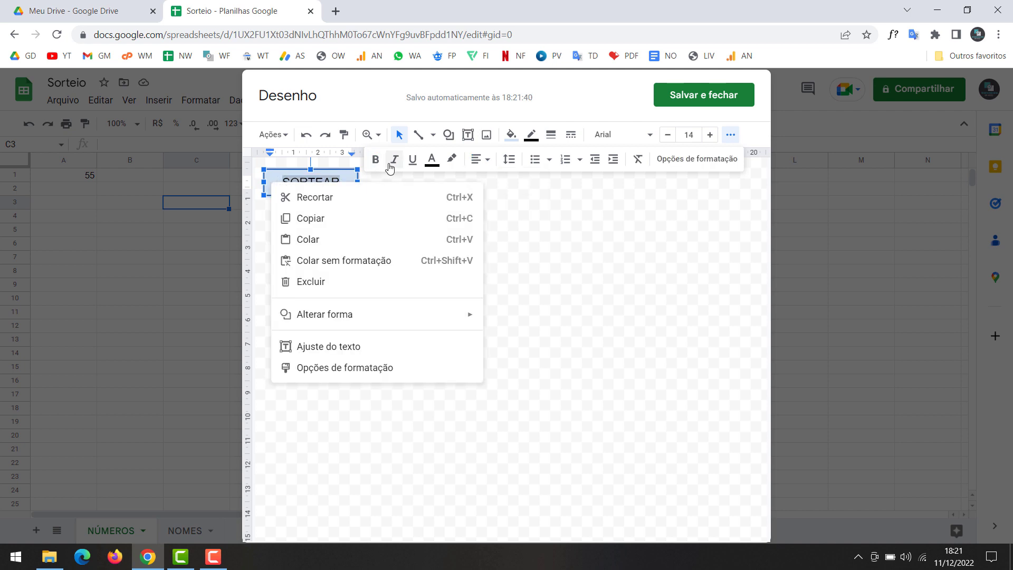
pyautogui.click(388, 163)
# Save the drawing onto the sheet and move it over cells B1–C2.
pyautogui.click(697, 106)
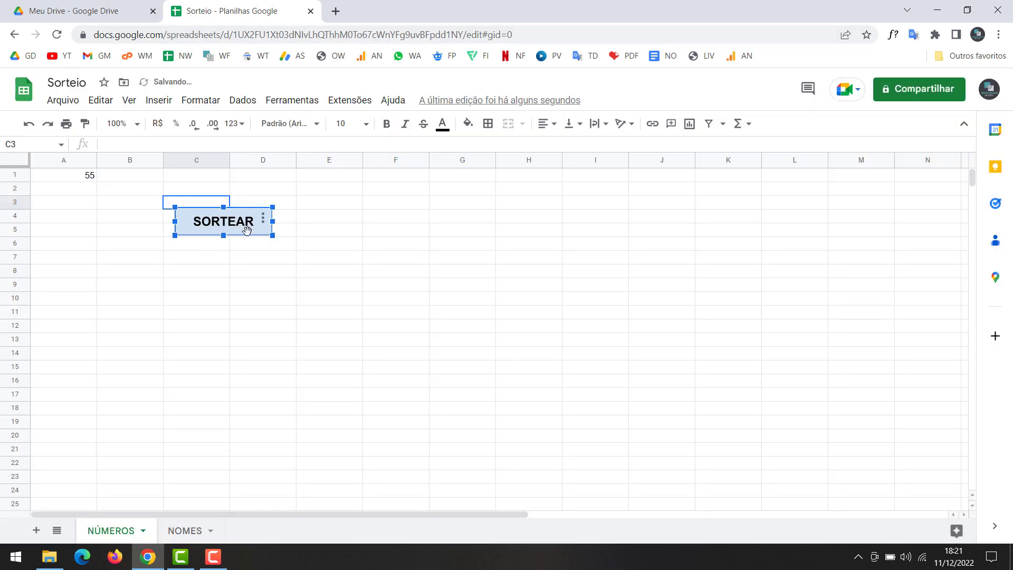
pyautogui.moveTo(240, 222); pyautogui.dragTo(195, 191)
pyautogui.click(226, 229)
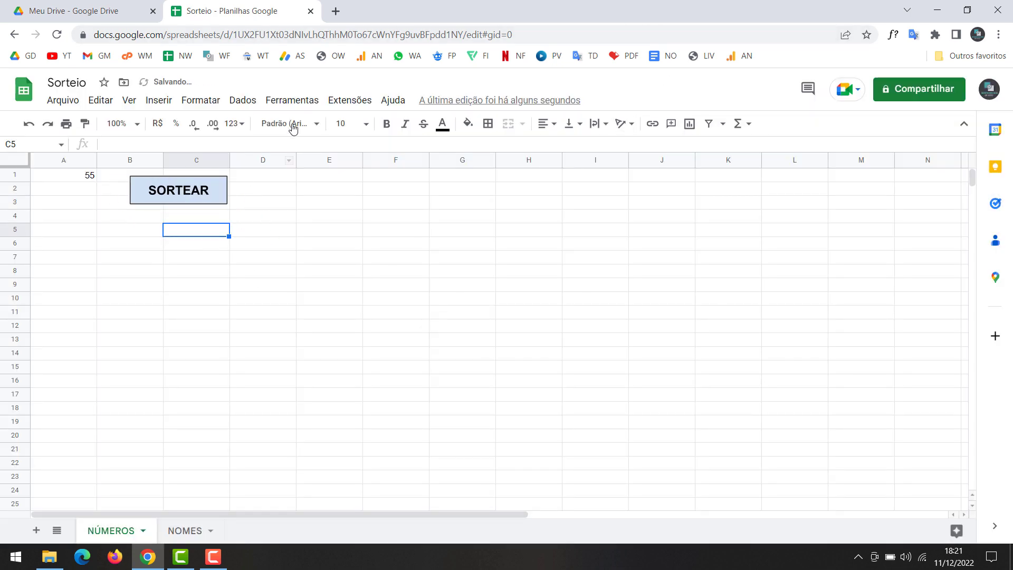
# Open the Apps Script editor and add blank lines above myFunction.
pyautogui.click(346, 102)
pyautogui.click(376, 170)
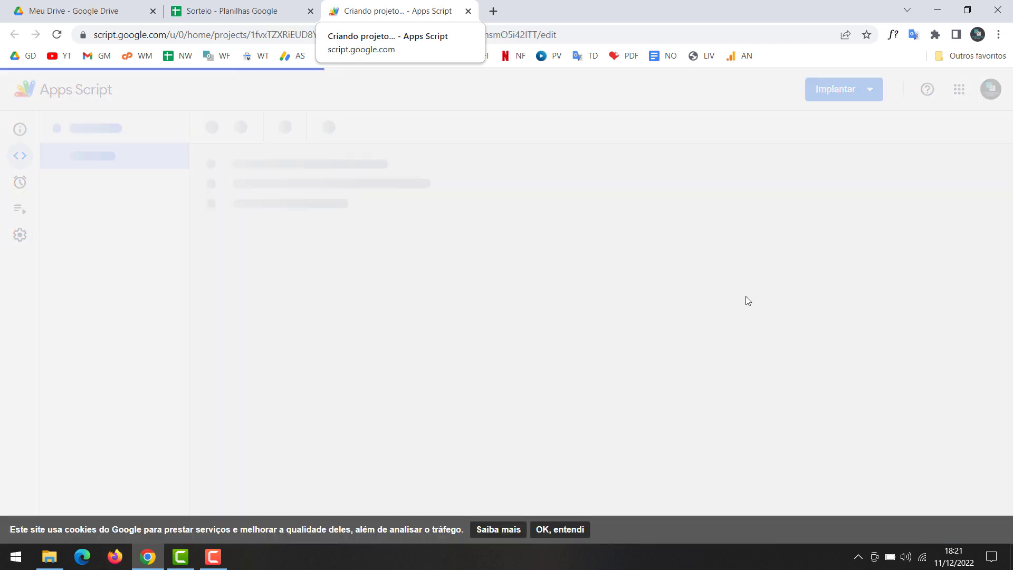
pyautogui.click(569, 530)
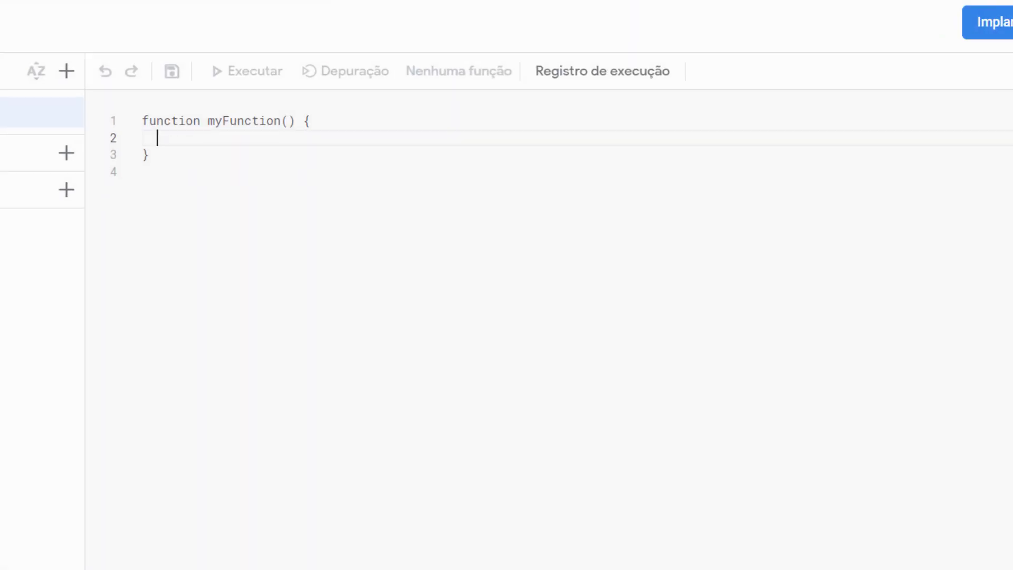
pyautogui.click(295, 120)
pyautogui.press('Home')
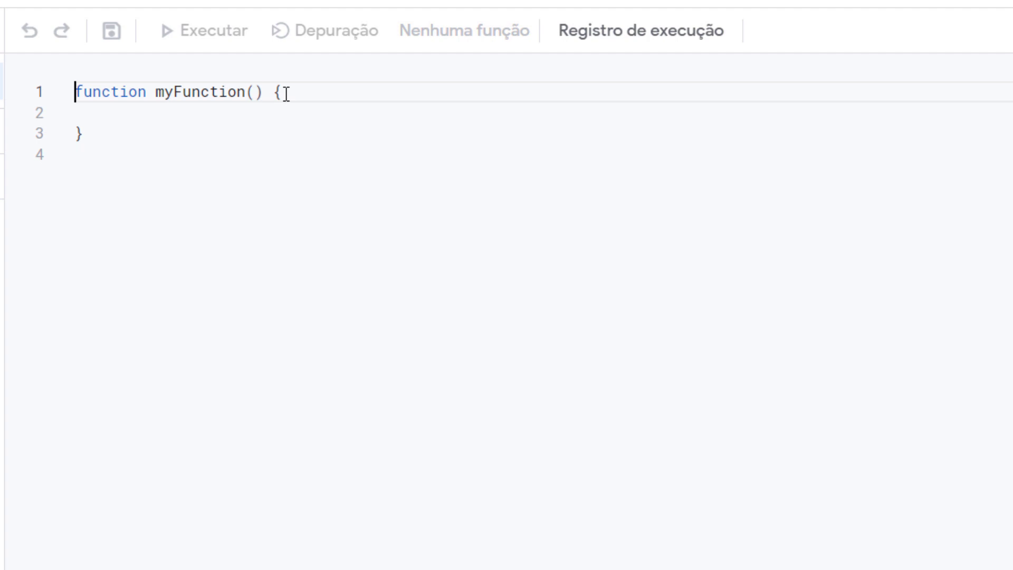
pyautogui.press('Return')
pyautogui.press('Return')
pyautogui.press('Up')
pyautogui.press('Up')
# Declare let app = SpreadsheetApp; and let spreadsheet = app.getActiveSpreadsheet();.
pyautogui.write('le')
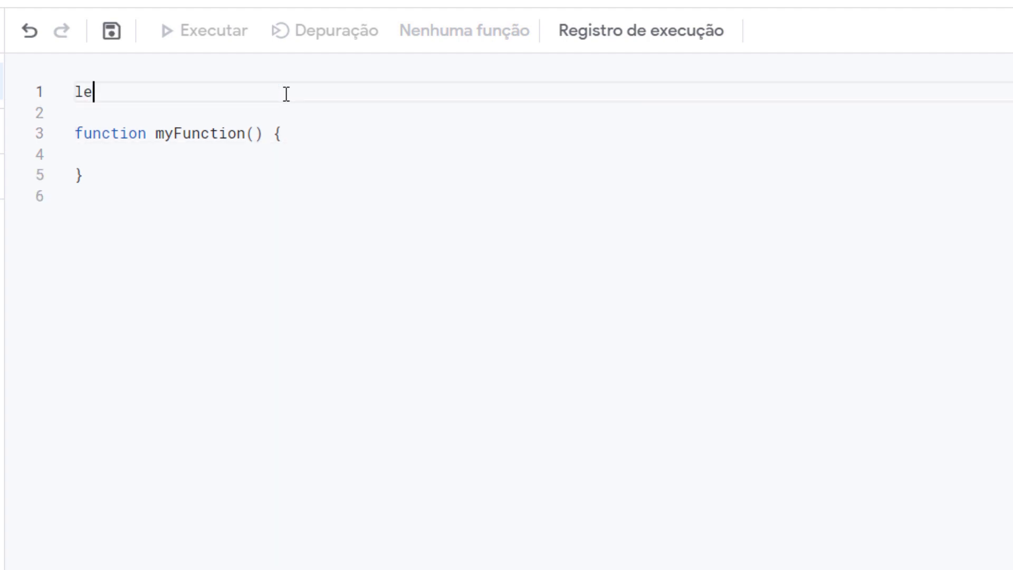
pyautogui.write('t app = S')
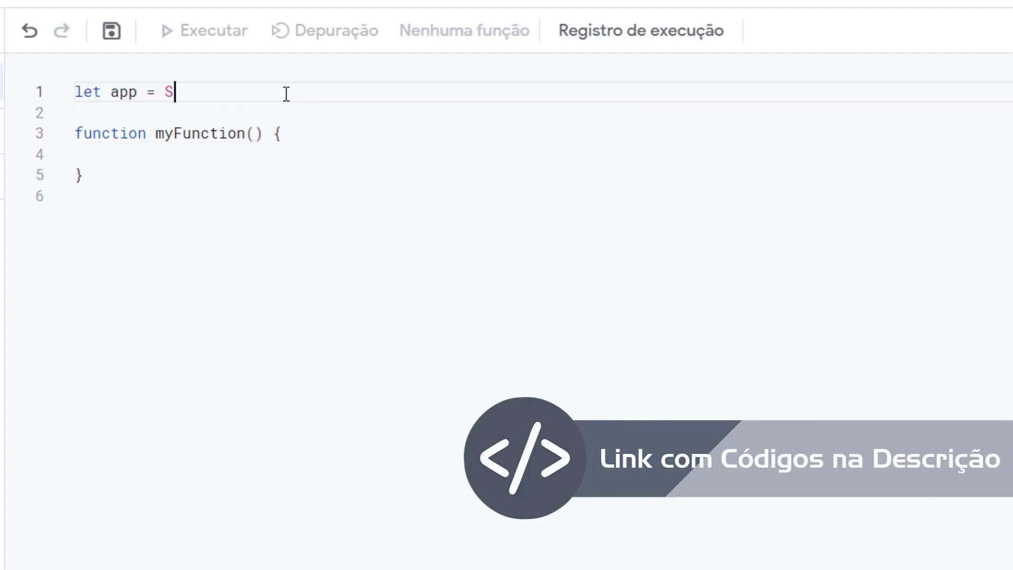
pyautogui.write('prea')
pyautogui.press('Return')
pyautogui.write(';')
pyautogui.press('Return')
pyautogui.write('le')
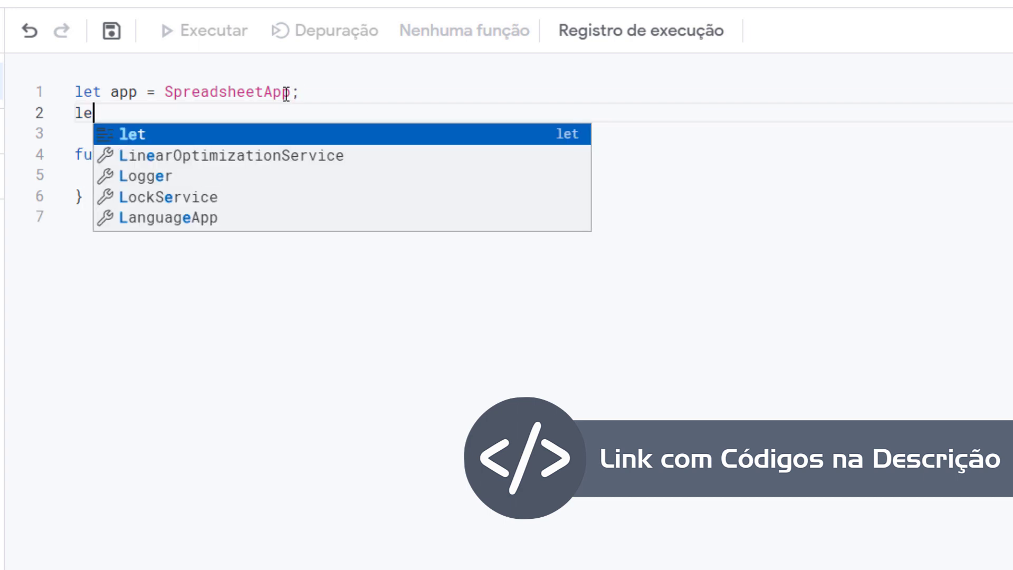
pyautogui.write('t sprea')
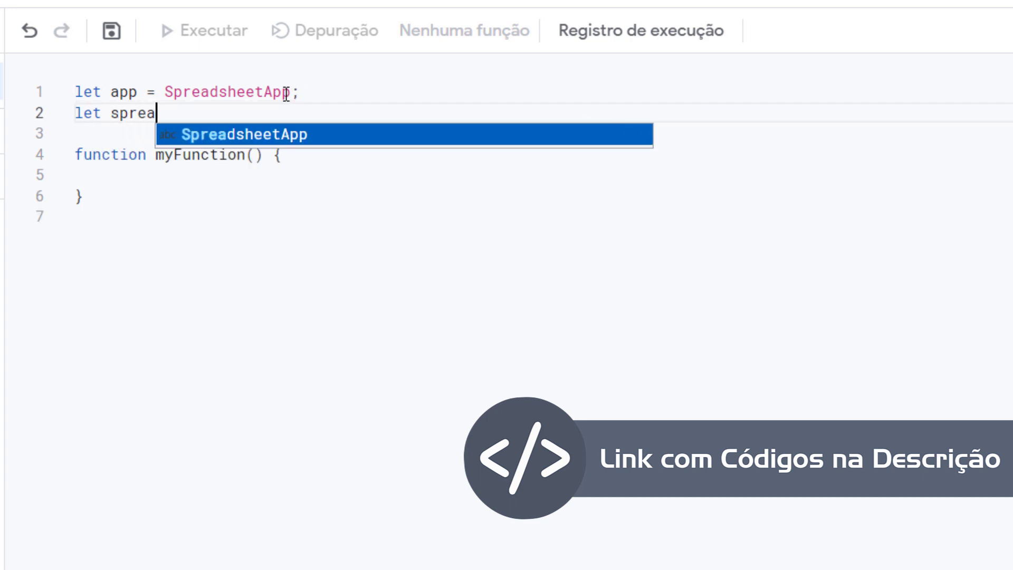
pyautogui.write('dsheet = app')
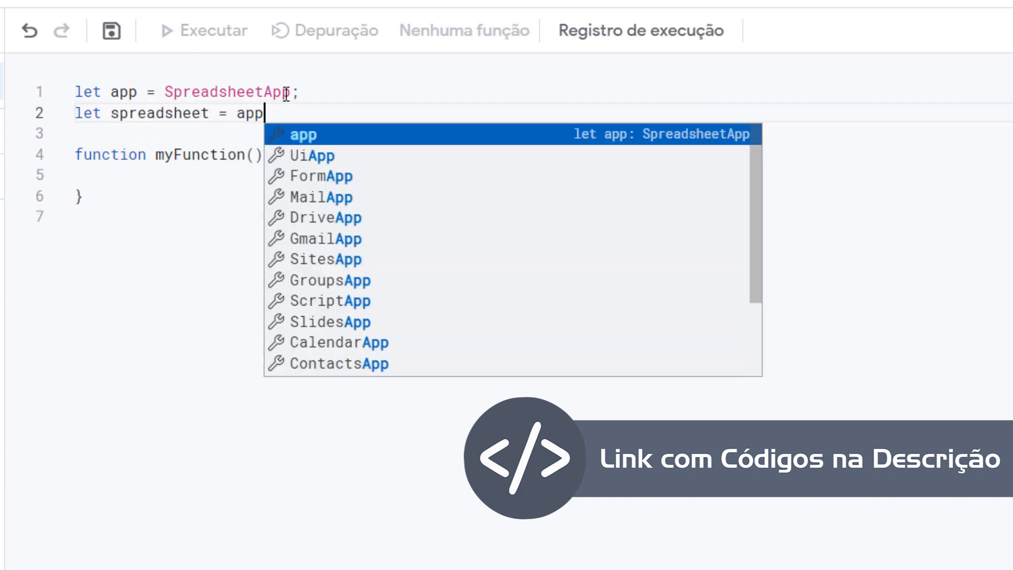
pyautogui.write('.getA')
pyautogui.press('Down')
pyautogui.press('Down')
pyautogui.press('Down')
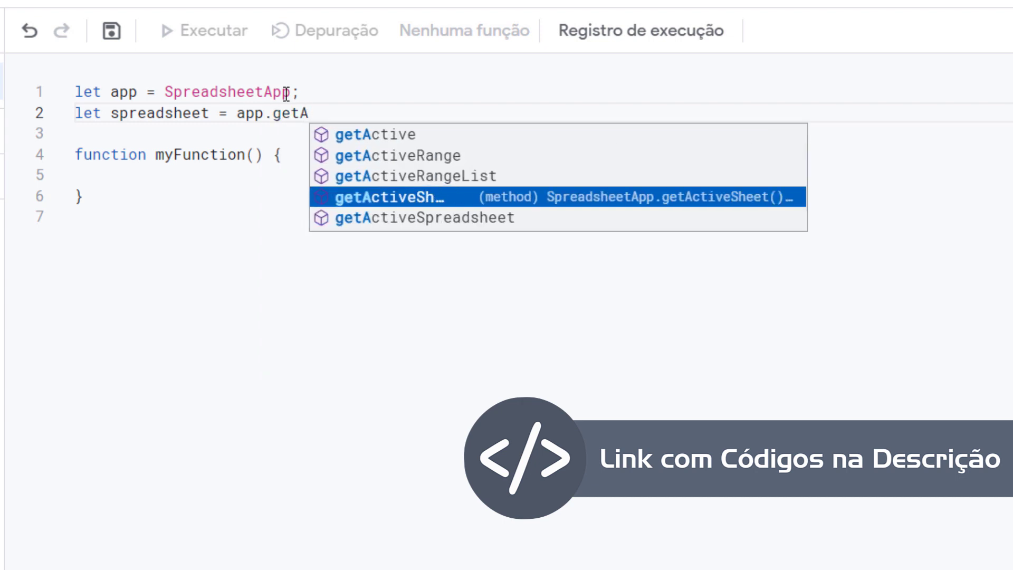
pyautogui.press('Down')
pyautogui.press('Return')
pyautogui.write('();')
# Start the declaration let sheetNumeros = spreadsheet.getSheetByName(".
pyautogui.press('Return')
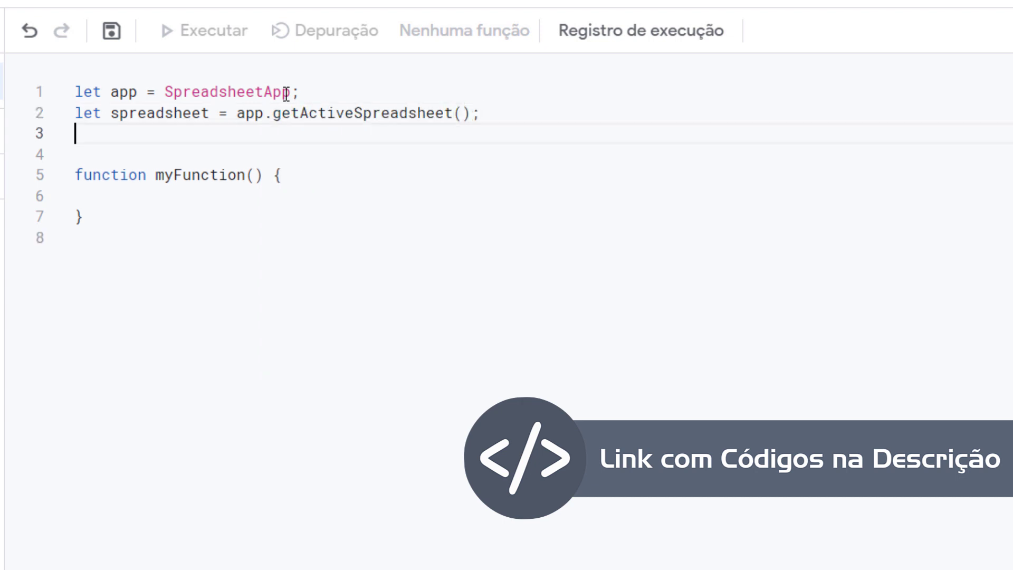
pyautogui.write('let sheet')
pyautogui.press('BackSpace')
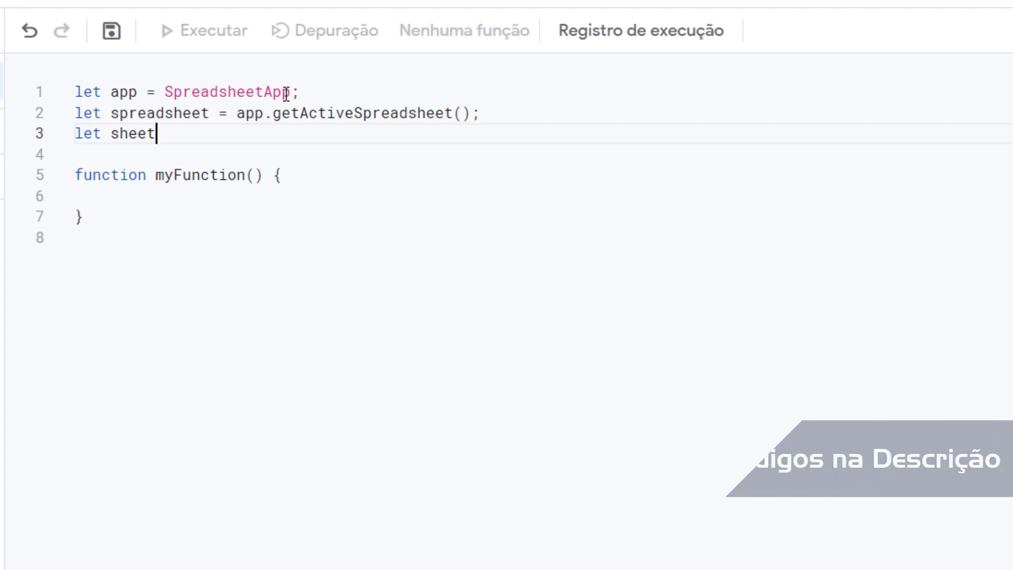
pyautogui.write('Numeros')
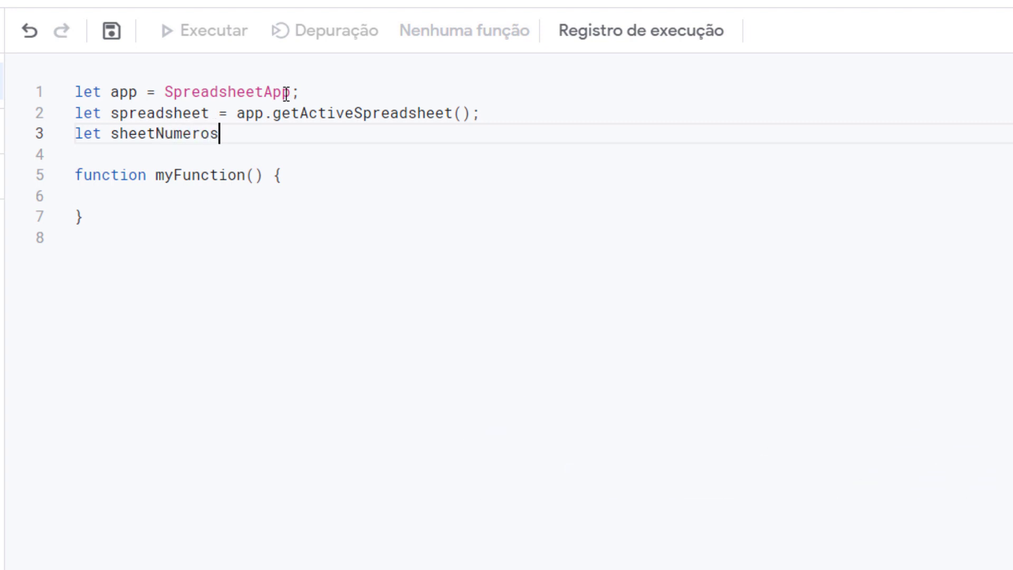
pyautogui.write(' = sprea')
pyautogui.press('Return')
pyautogui.write('.')
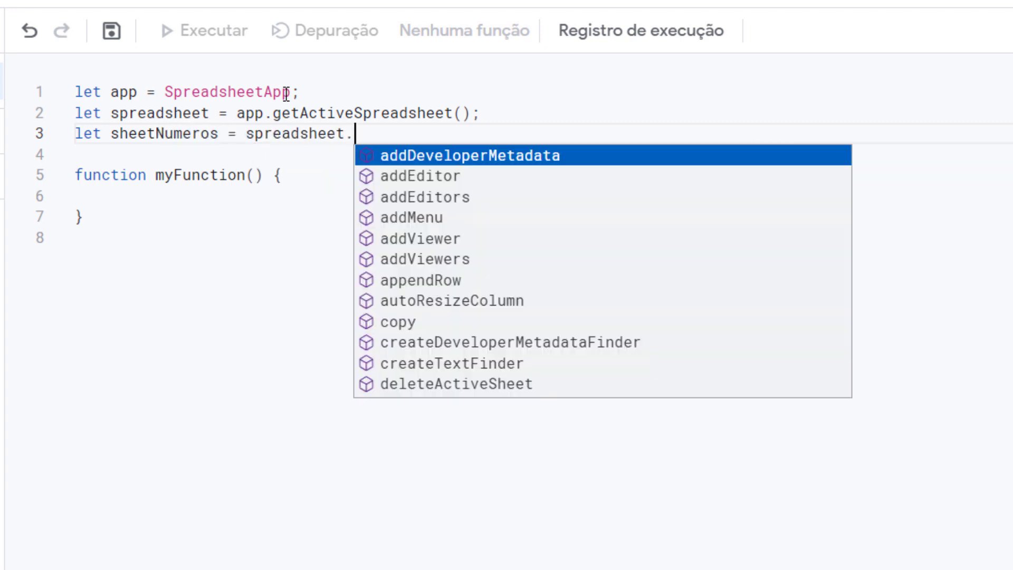
pyautogui.write('getShe')
pyautogui.press('Return')
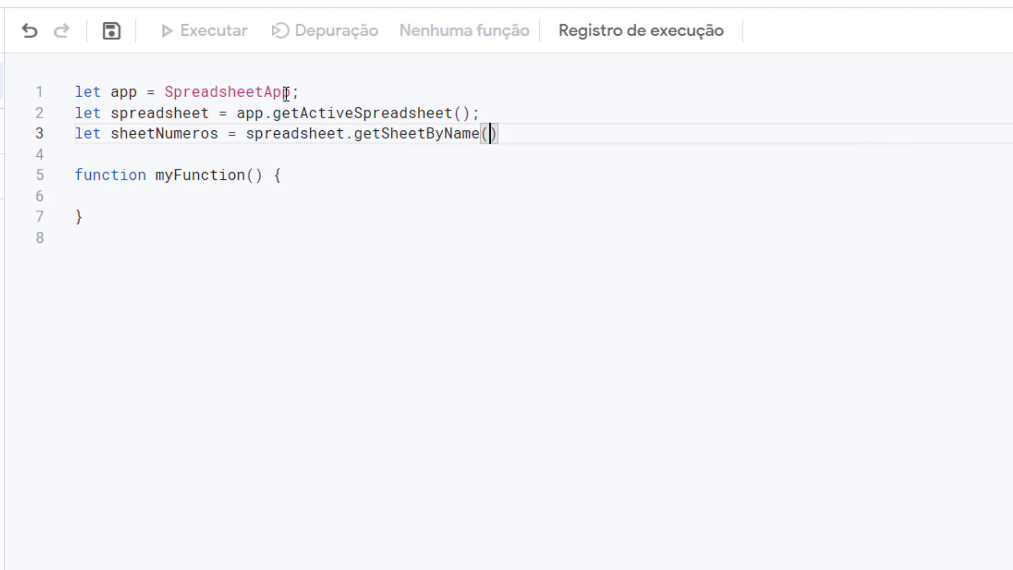
pyautogui.write('"')
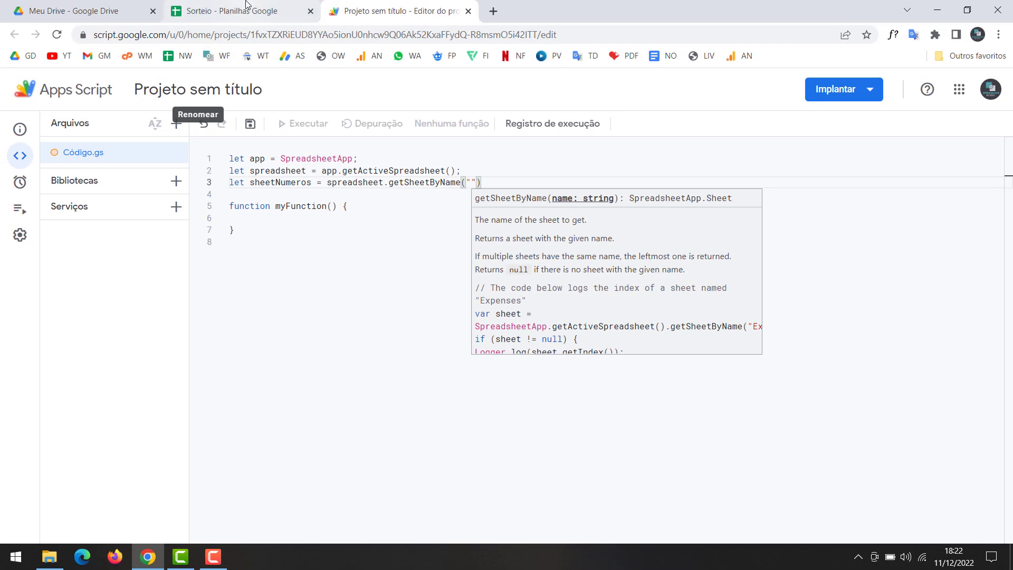
# Copy the NÚMEROS sheet name from the spreadsheet and paste it into getSheetByName.
pyautogui.click(246, 4)
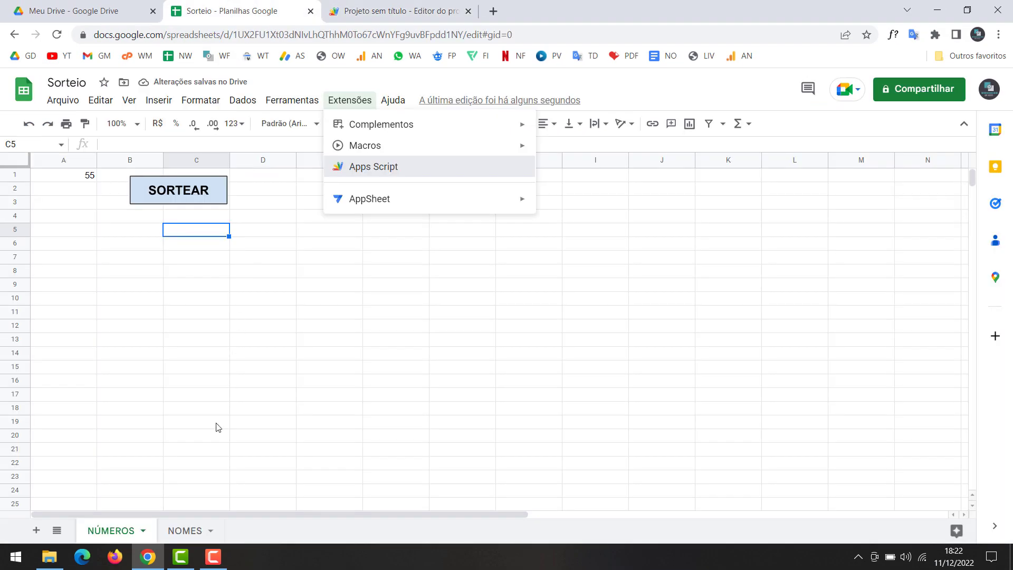
pyautogui.click(132, 525)
pyautogui.doubleClick(119, 530)
pyautogui.hotkey('ctrl', 'c')
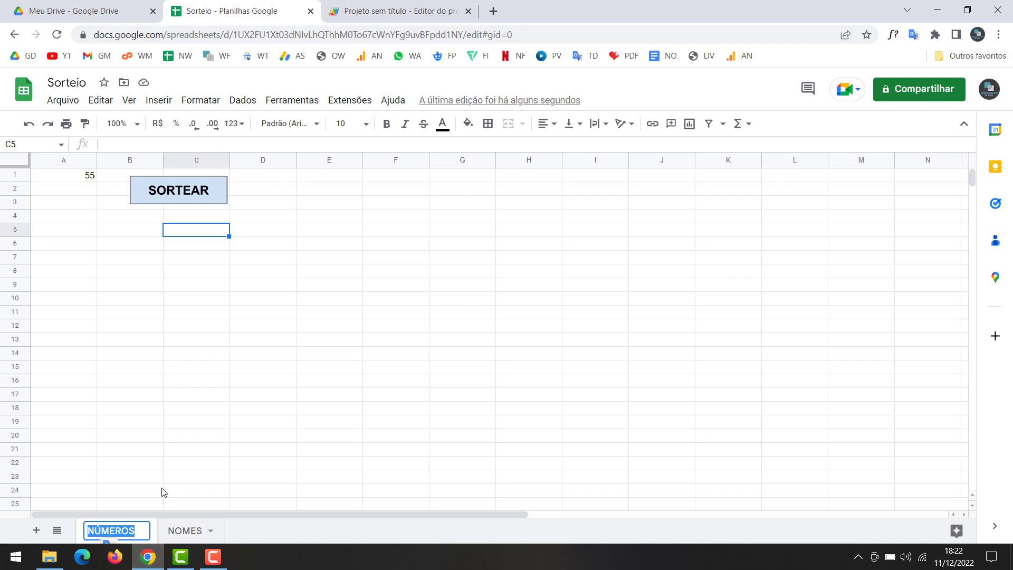
pyautogui.rightClick(132, 536)
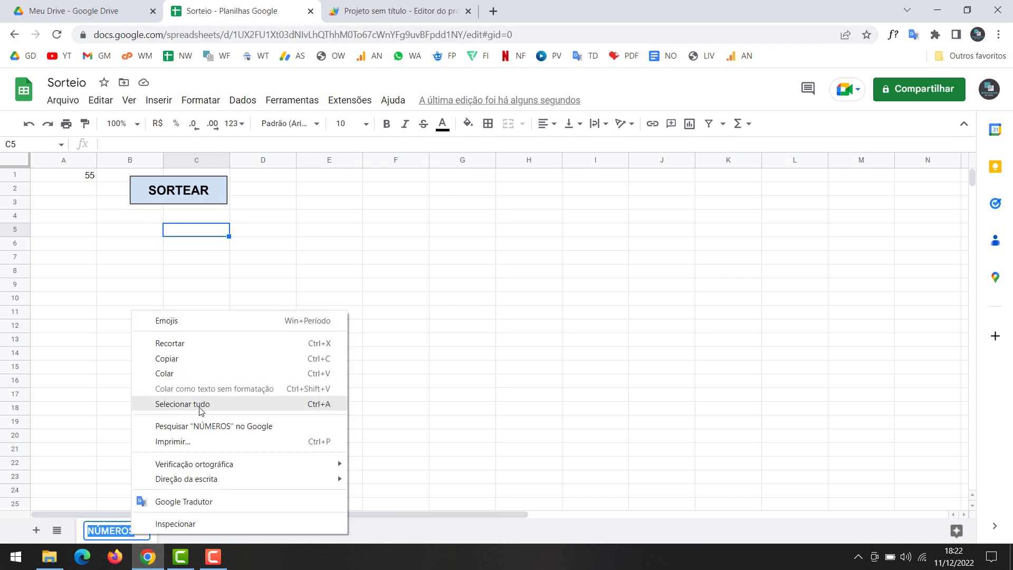
pyautogui.click(200, 359)
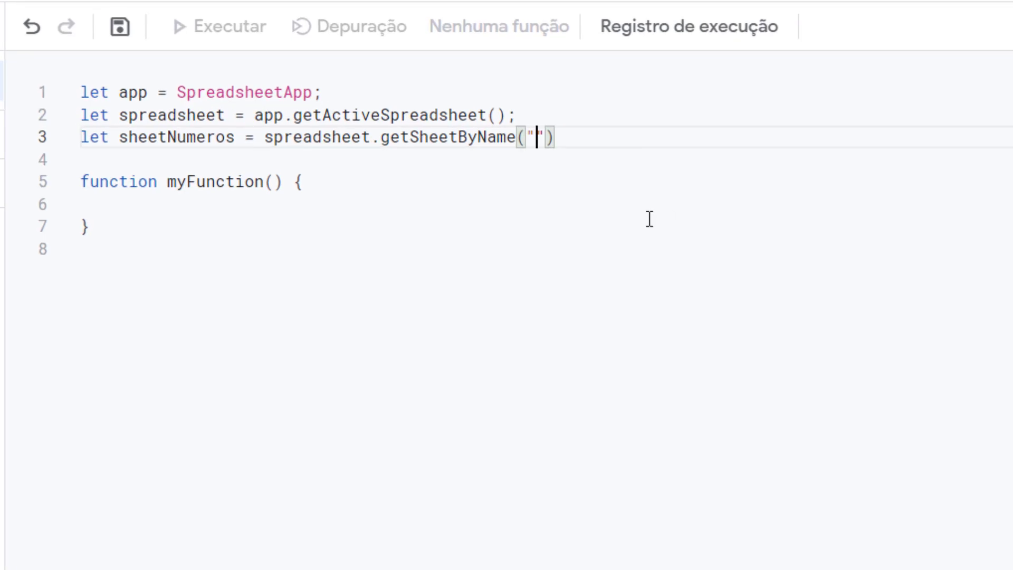
pyautogui.hotkey('ctrl', 'v')
# Duplicate the line as sheetNomes = spreadsheet.getSheetByName("NOMES").
pyautogui.click(673, 161)
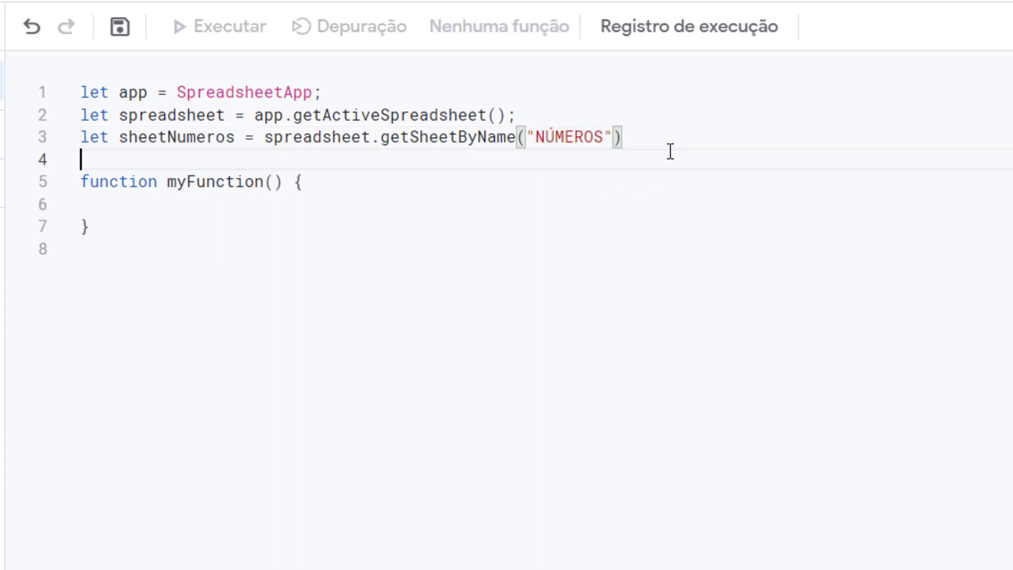
pyautogui.click(665, 136)
pyautogui.write(';')
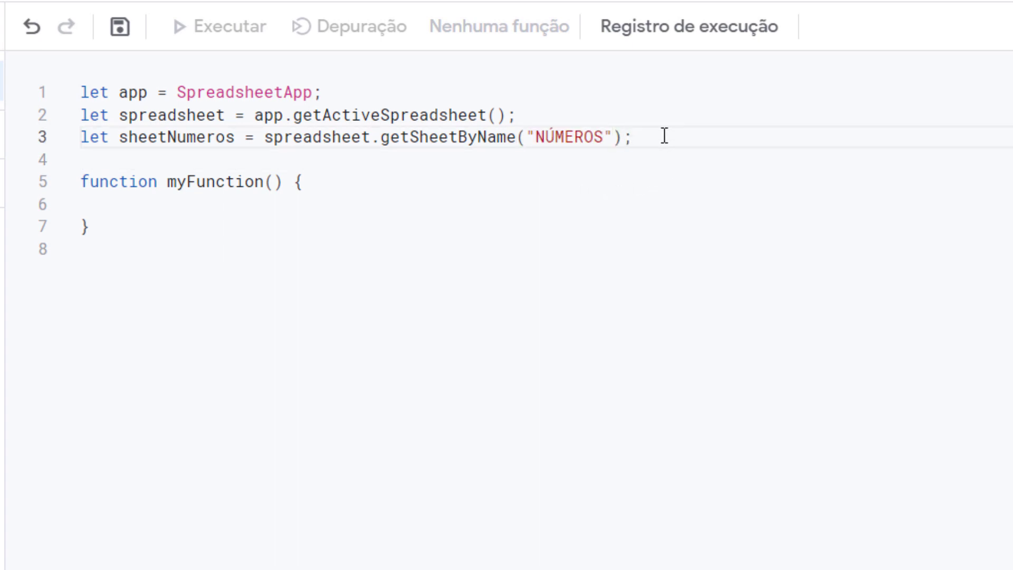
pyautogui.hotkey('shift', 'Home')
pyautogui.hotkey('ctrl', 'c')
pyautogui.click(664, 135)
pyautogui.press('Return')
pyautogui.hotkey('ctrl', 'v')
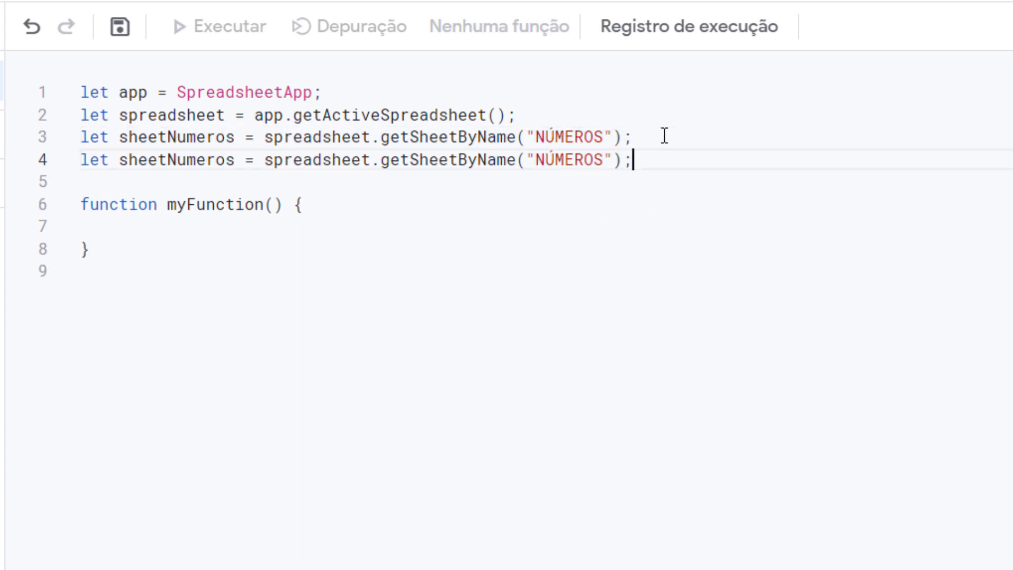
pyautogui.click(236, 166)
pyautogui.press('BackSpace')
pyautogui.press('BackSpace')
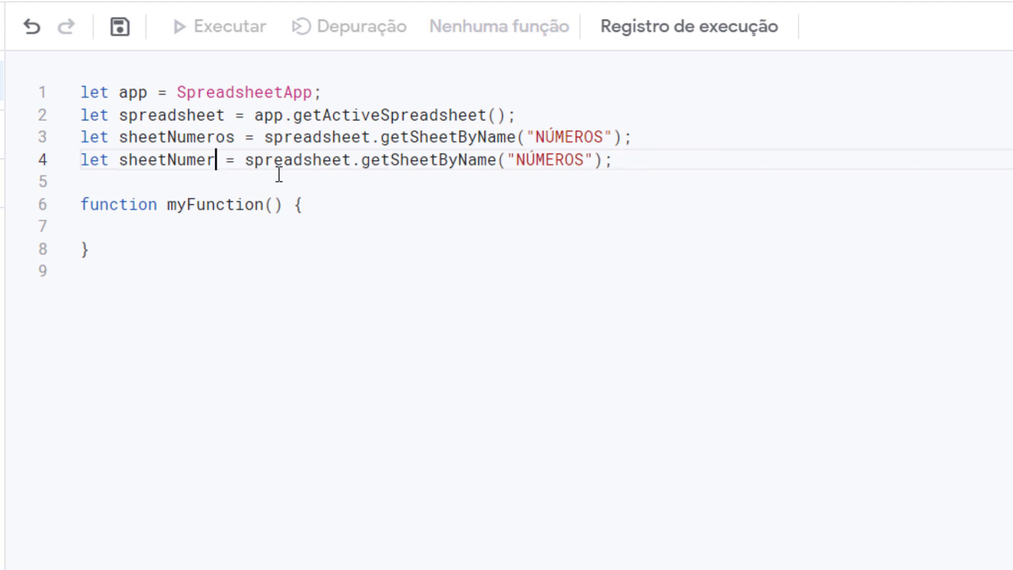
pyautogui.press('BackSpace')
pyautogui.press('BackSpace')
pyautogui.press('BackSpace')
pyautogui.press('BackSpace')
pyautogui.write('omes')
pyautogui.doubleClick(522, 164)
pyautogui.write('NOME')
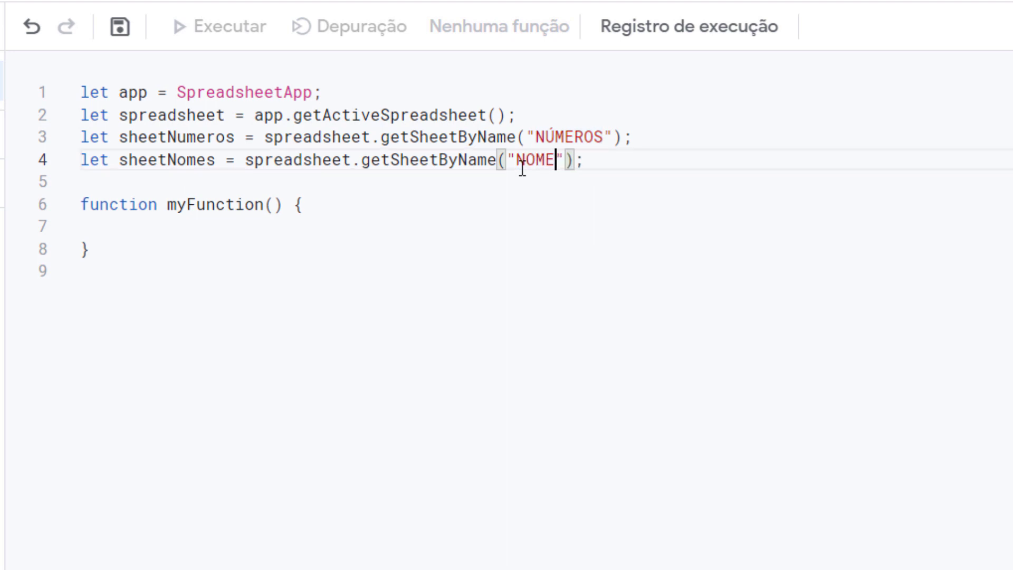
pyautogui.write('S')
pyautogui.hotkey('ctrl', 'End')
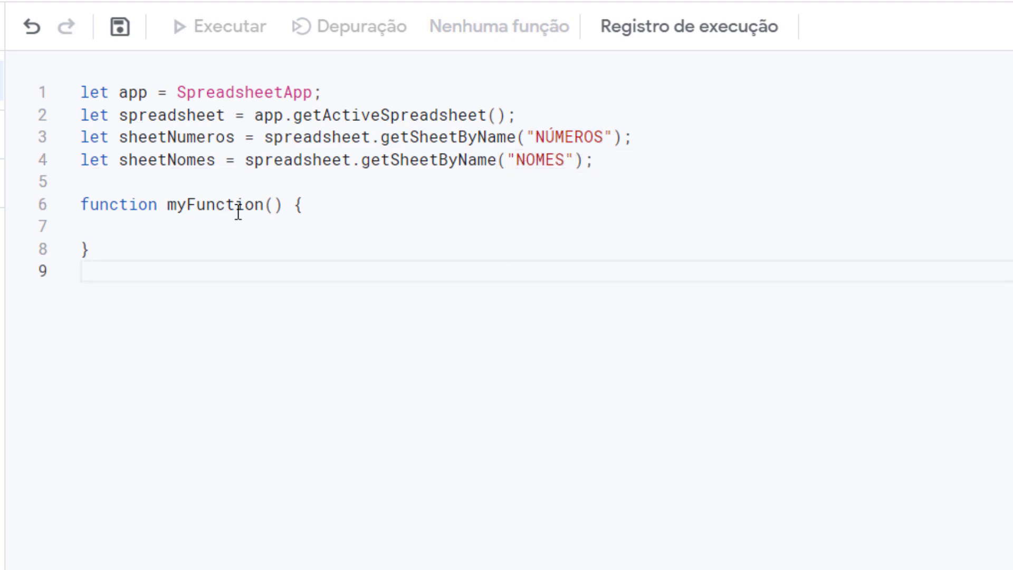
# Rename myFunction to sortearPorNumero with its opening brace on the next line.
pyautogui.moveTo(233, 189); pyautogui.dragTo(230, 195)
pyautogui.click(233, 191)
pyautogui.press('Return')
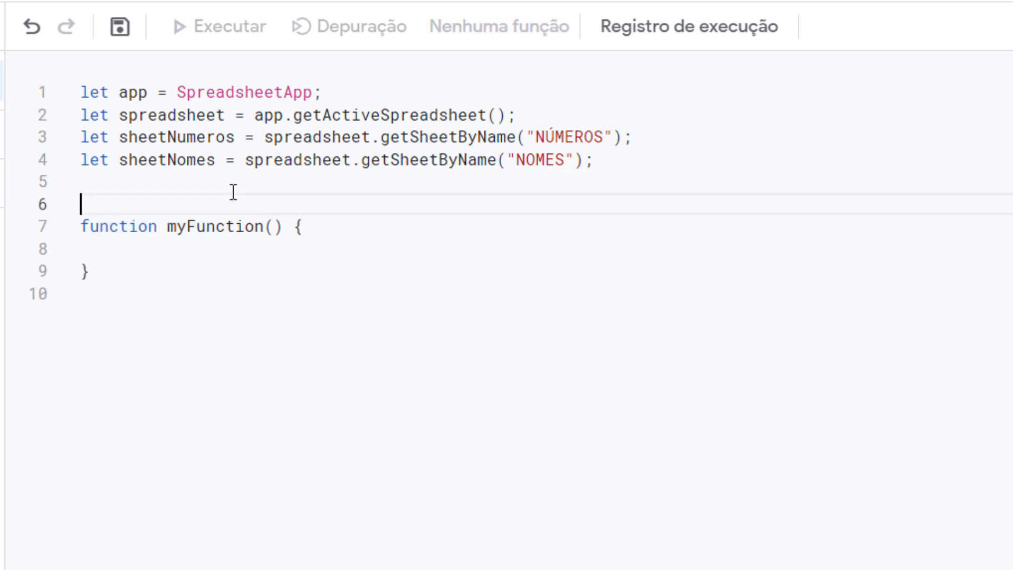
pyautogui.doubleClick(242, 227)
pyautogui.write('sortea')
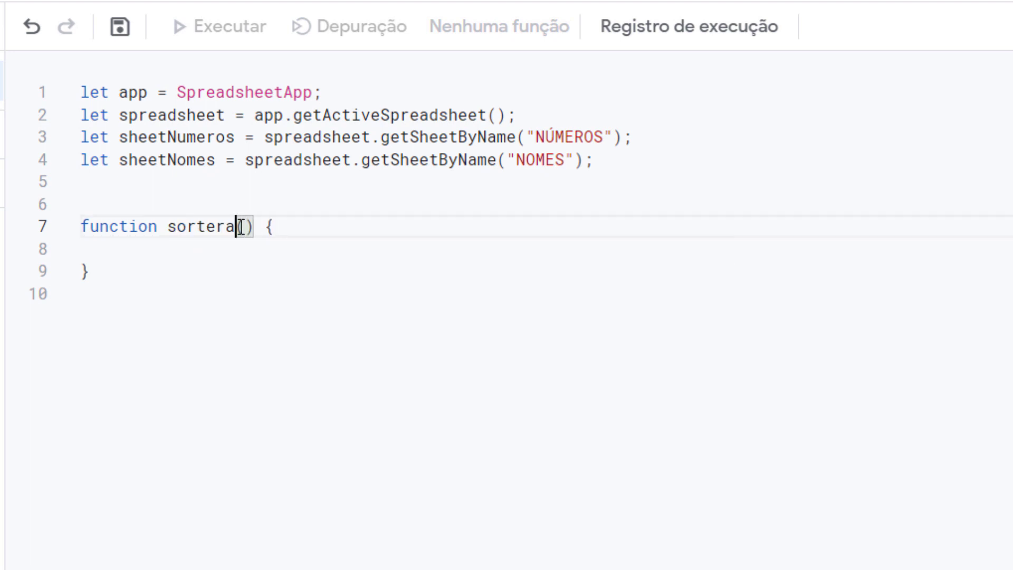
pyautogui.write('rPorNumero')
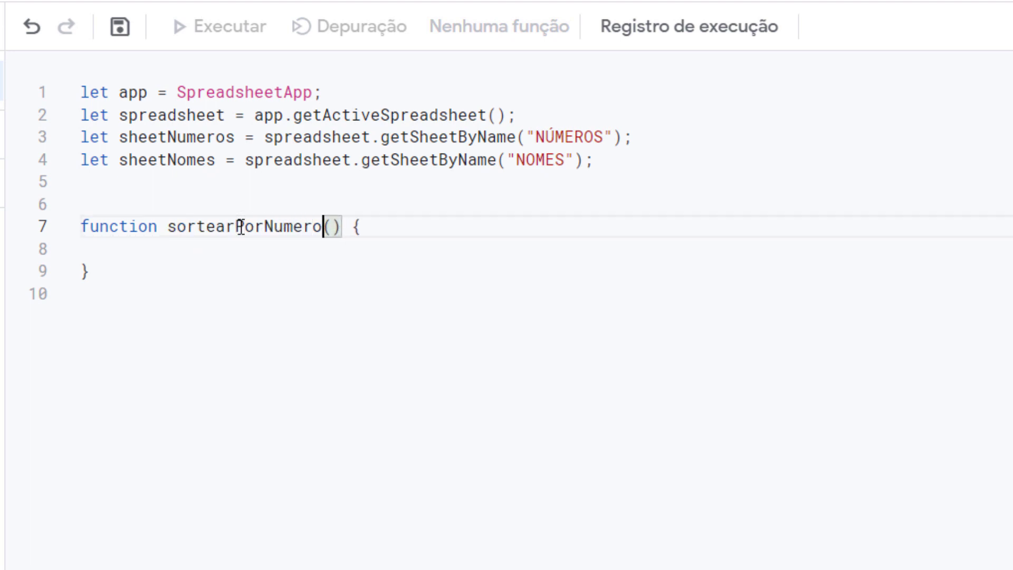
pyautogui.press('Return')
# Add the comment //Faz o sorteio por números above the function.
pyautogui.press('Up')
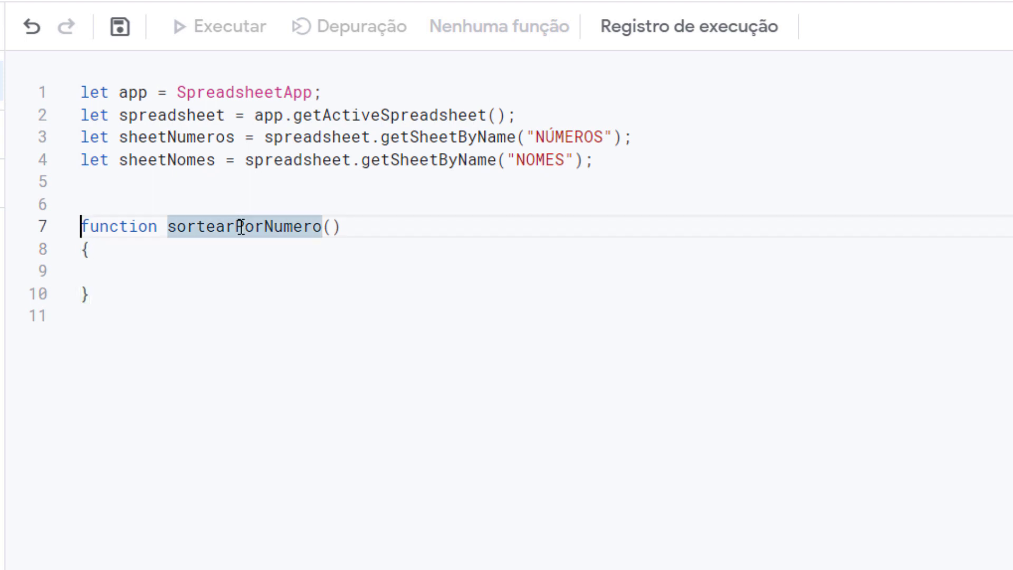
pyautogui.press('Return')
pyautogui.write('//Faz ')
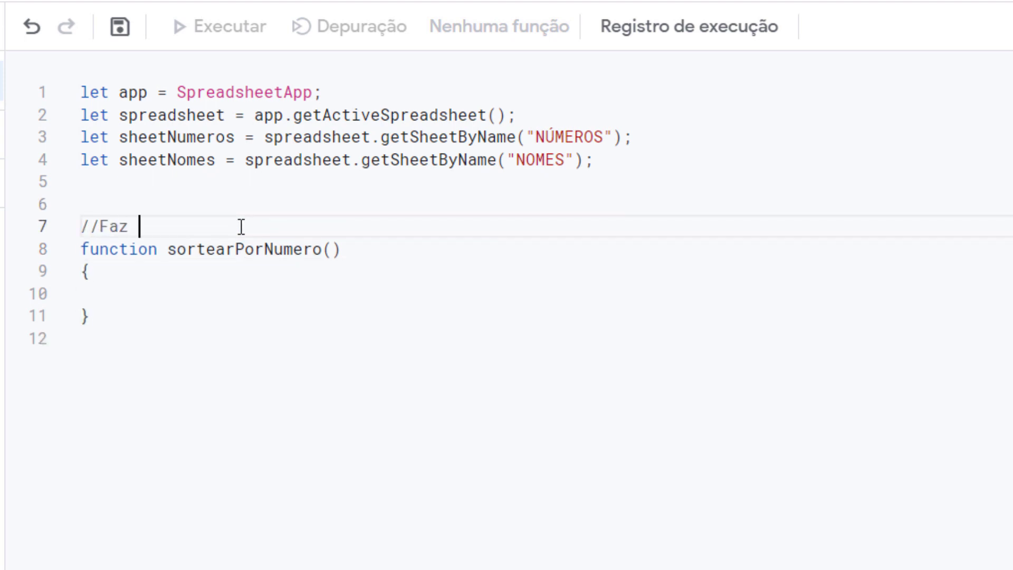
pyautogui.write('o sorteio po')
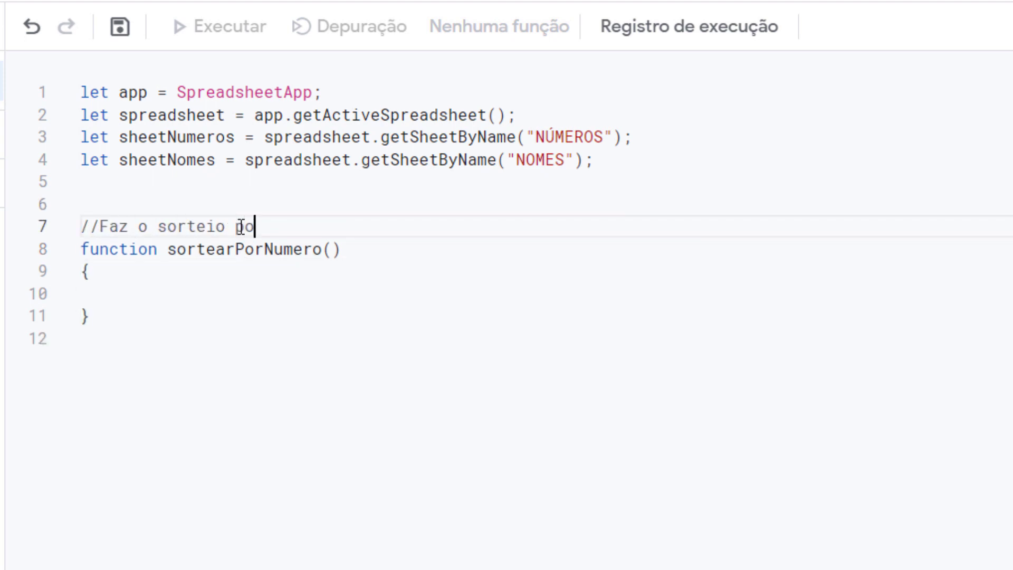
pyautogui.write('r números')
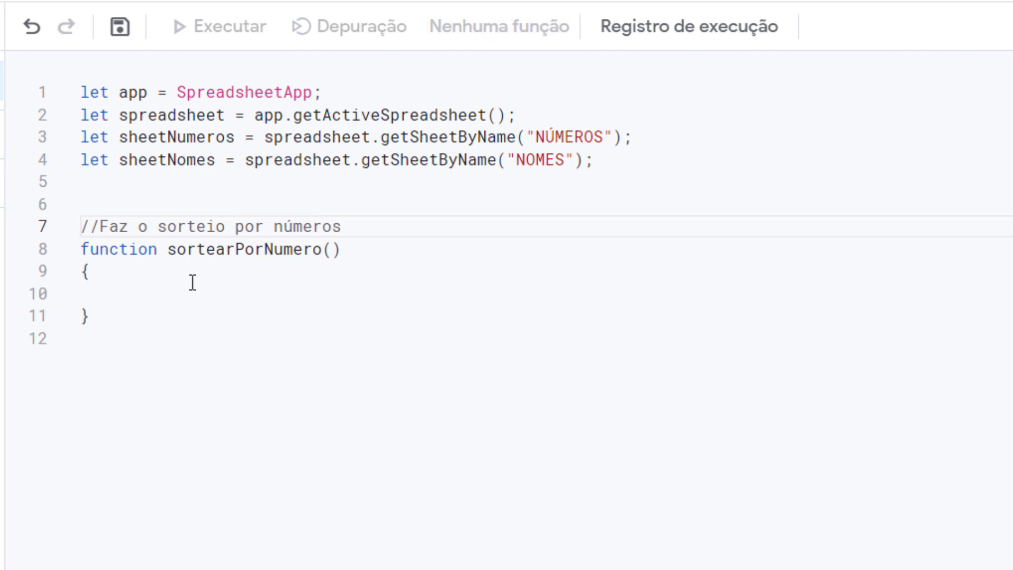
pyautogui.click(193, 293)
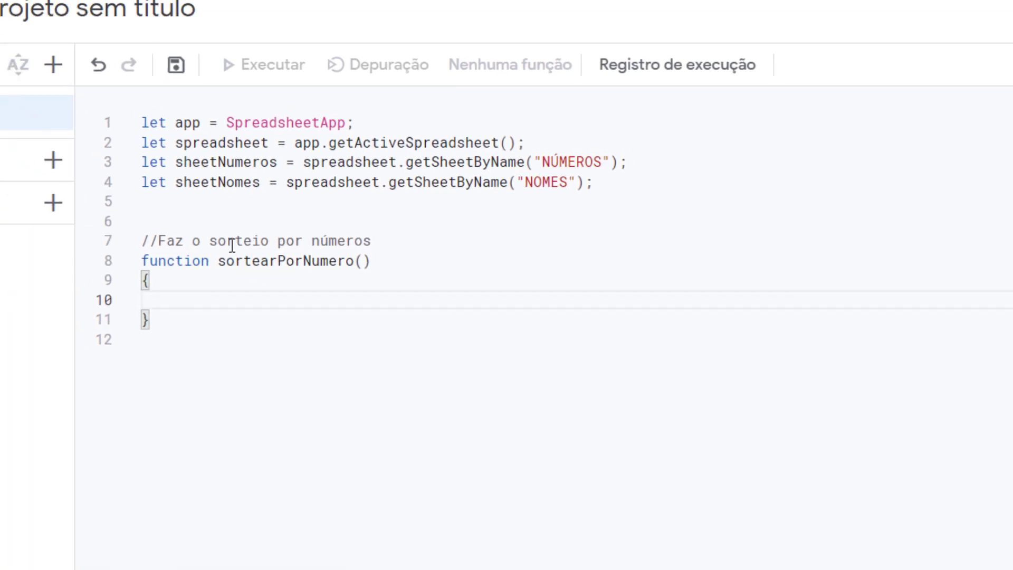
# Assign the sortearPorNumero script to the SORTEAR drawing, copying the name from the editor.
pyautogui.click(285, 13)
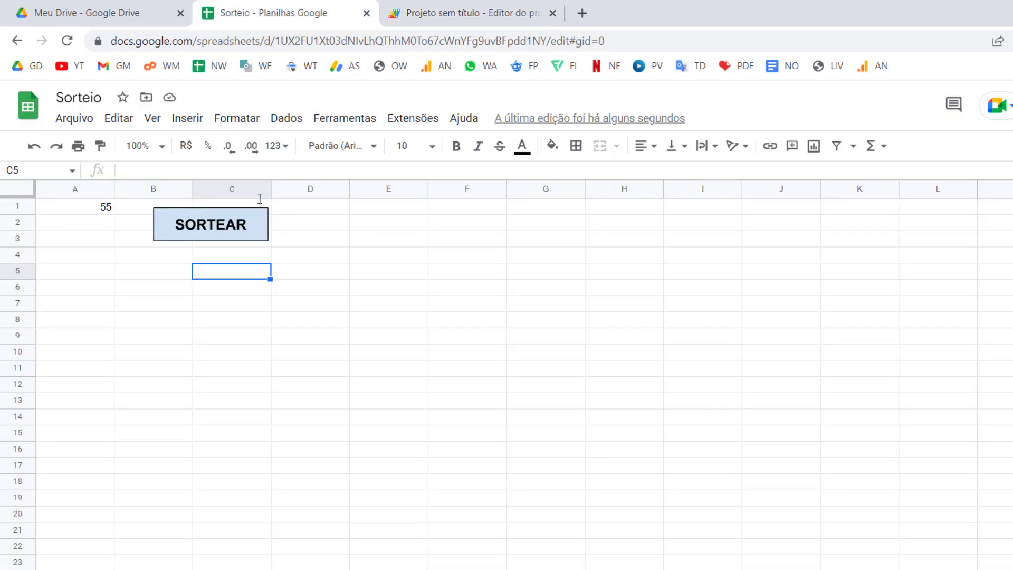
pyautogui.rightClick(254, 230)
pyautogui.click(259, 222)
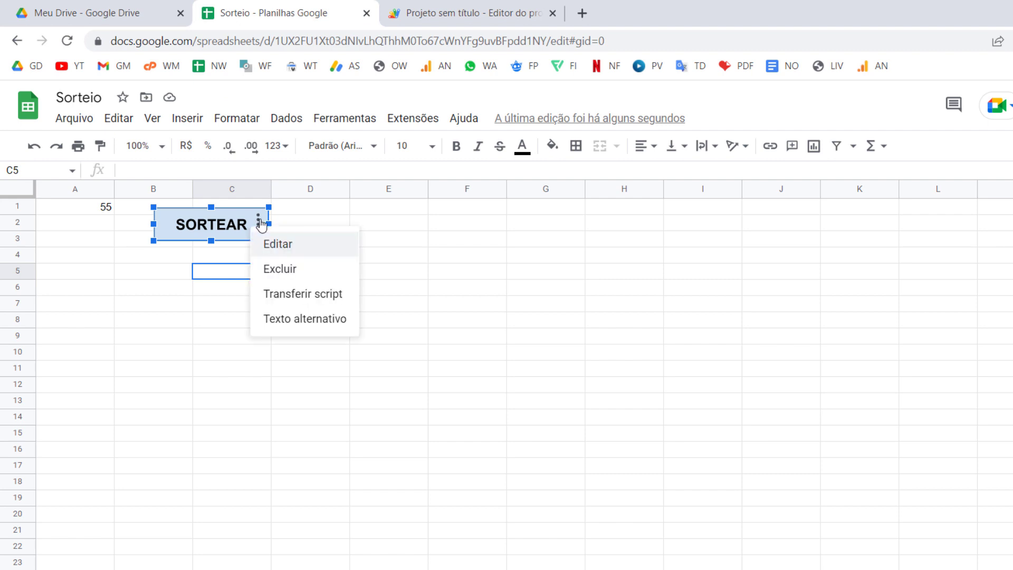
pyautogui.click(306, 299)
pyautogui.click(461, 16)
pyautogui.doubleClick(401, 285)
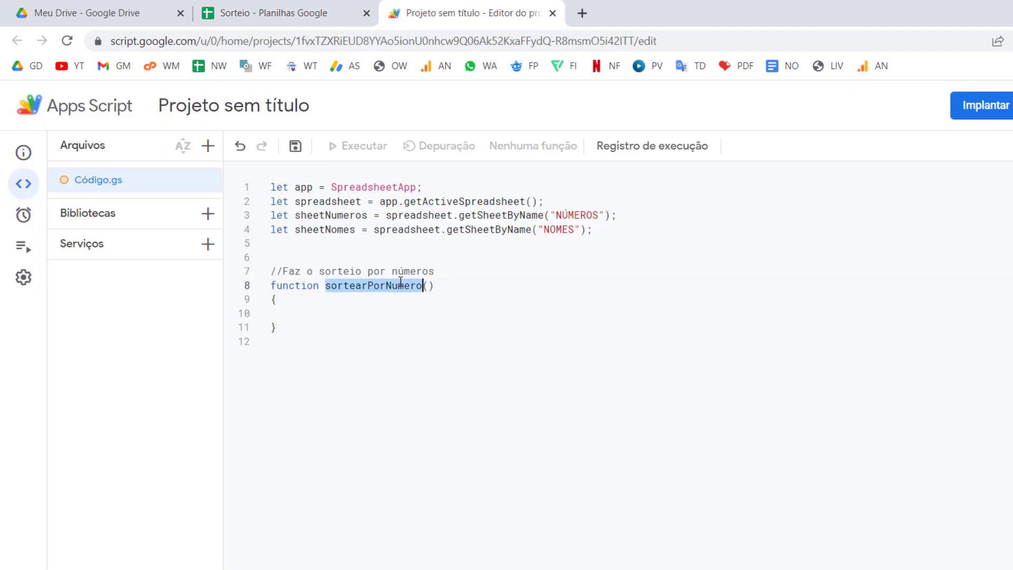
pyautogui.click(324, 12)
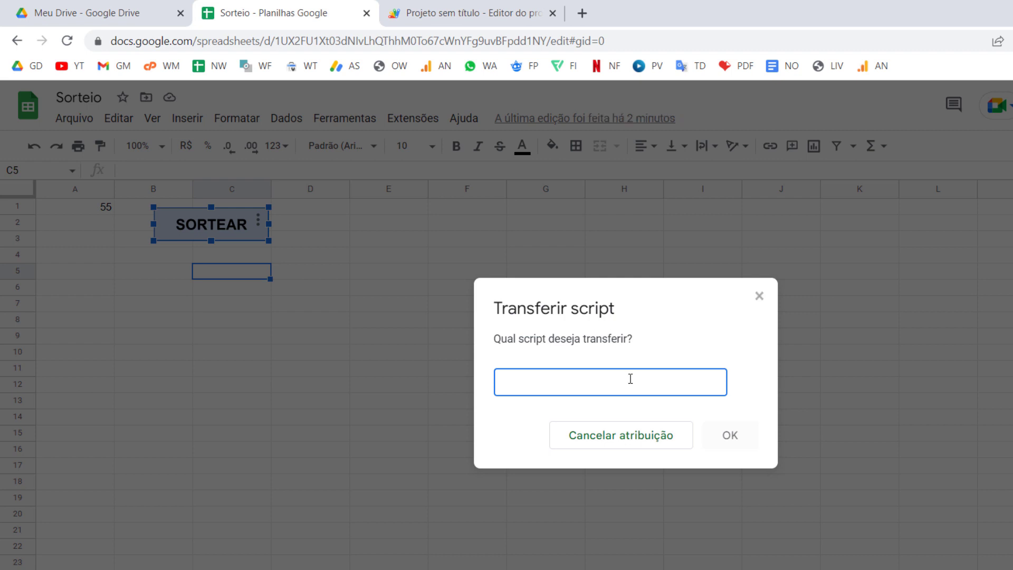
pyautogui.hotkey('ctrl', 'v')
pyautogui.click(739, 443)
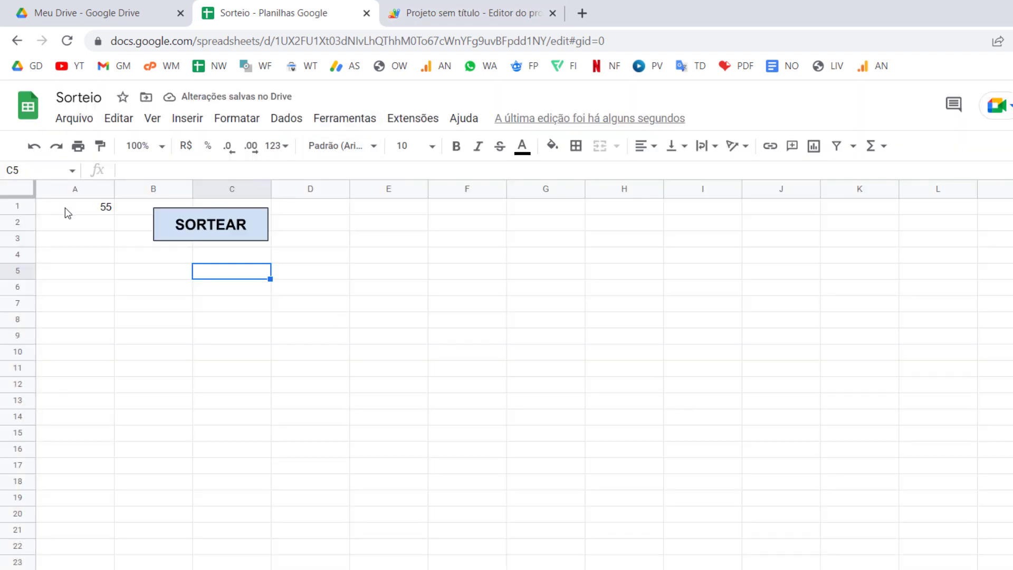
pyautogui.click(65, 207)
# Start line 10 of sortearPorNumero with sheetNumeros.getRange('A1'), using autocomplete.
pyautogui.click(418, 19)
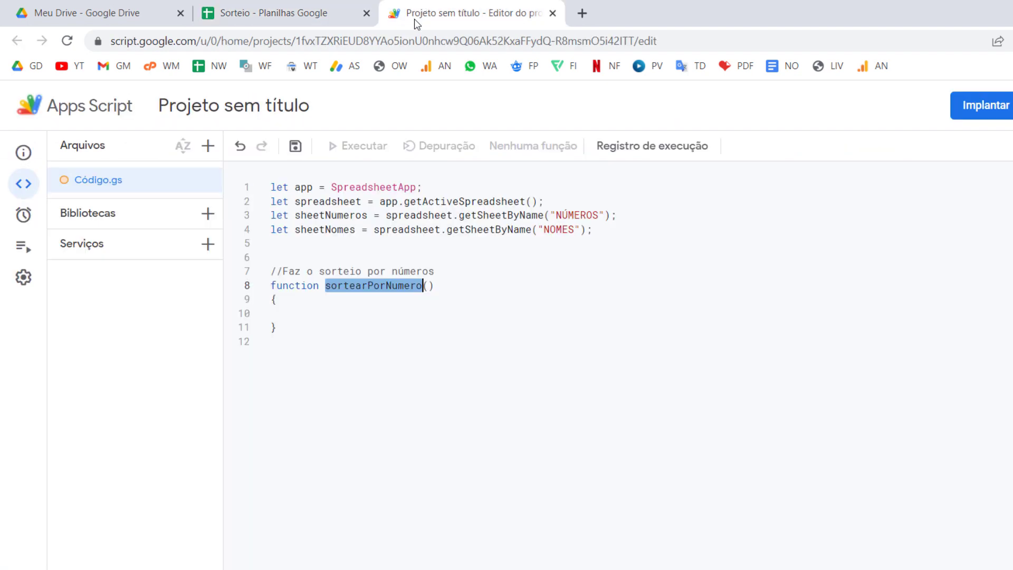
pyautogui.click(411, 311)
pyautogui.write('shet')
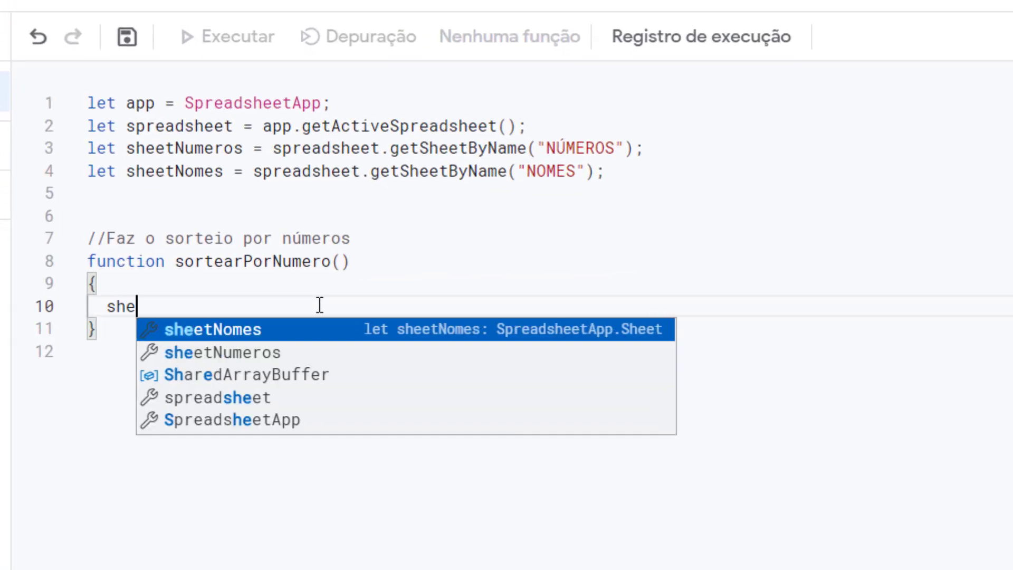
pyautogui.press('Down')
pyautogui.press('Return')
pyautogui.write('.')
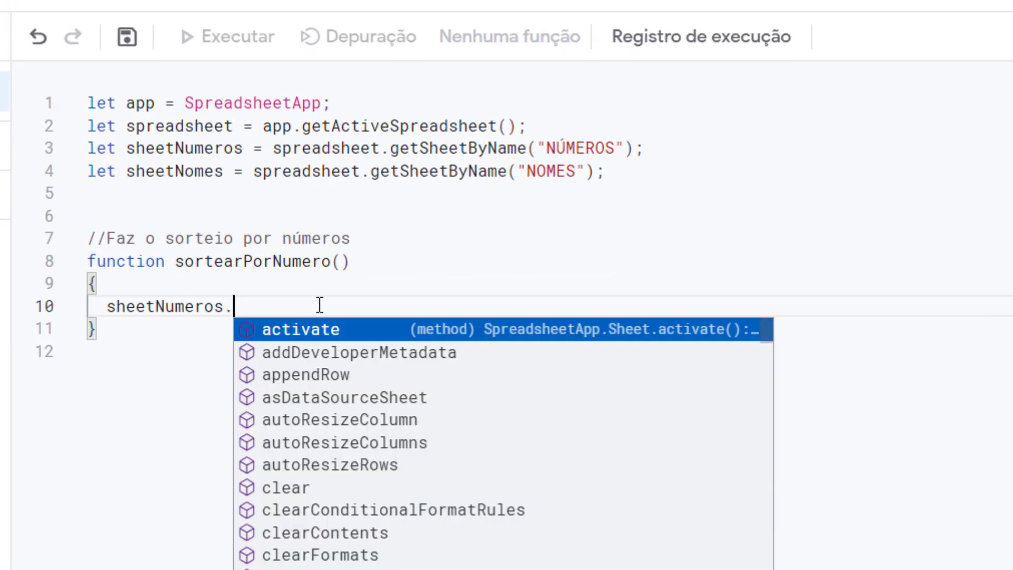
pyautogui.write('getRa')
pyautogui.press('Return')
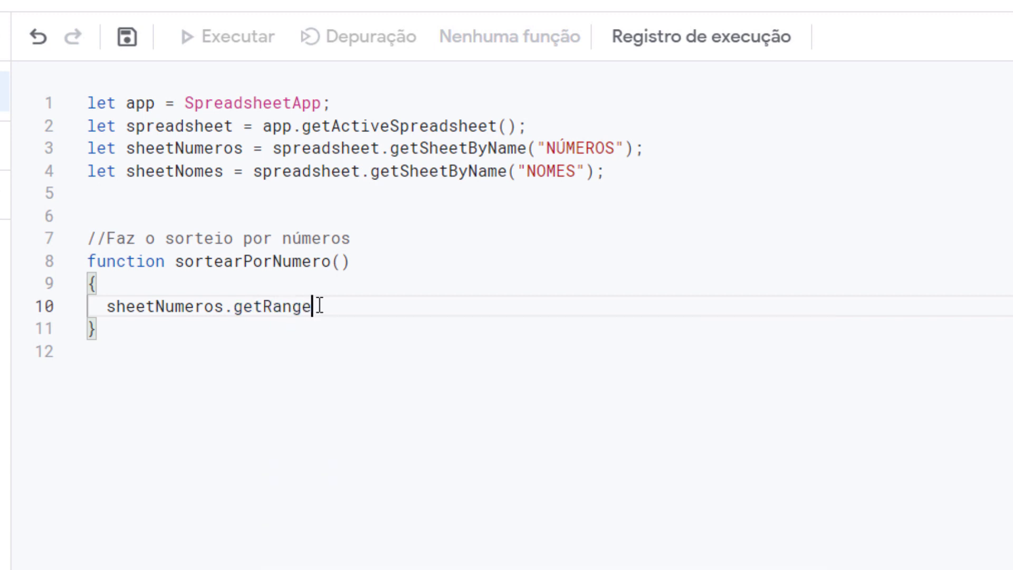
pyautogui.write("('A1")
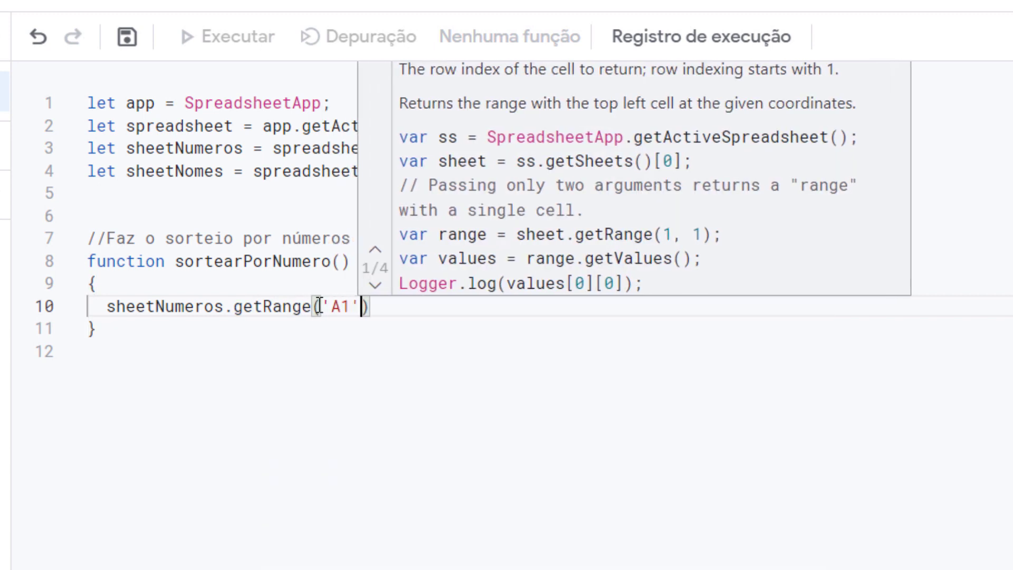
pyautogui.press('End')
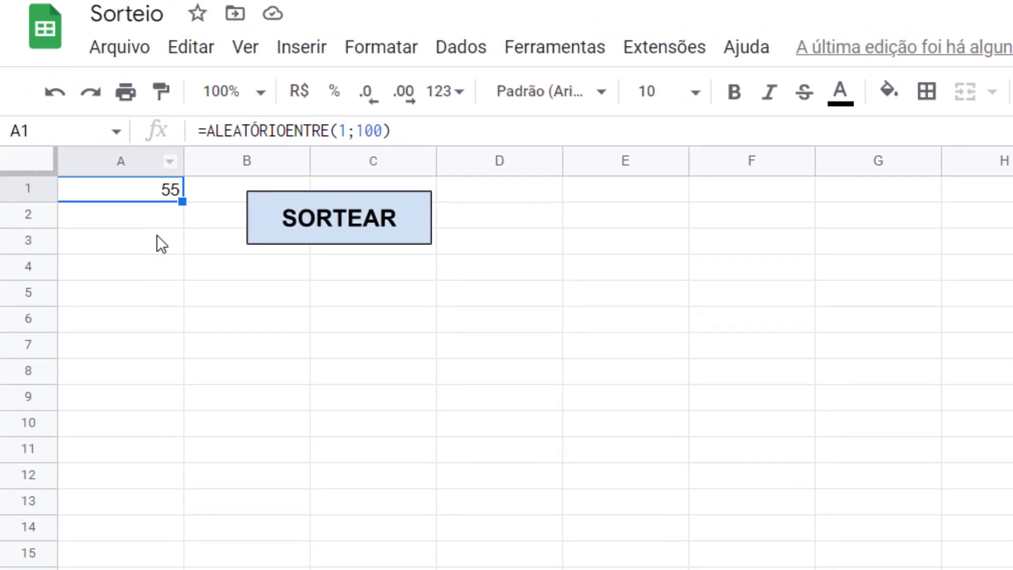
# Check A1's formula in the sheet, then append .setFormula('=RANDBETWEEN(0;100)'); to the line.
pyautogui.click(156, 237)
pyautogui.click(170, 193)
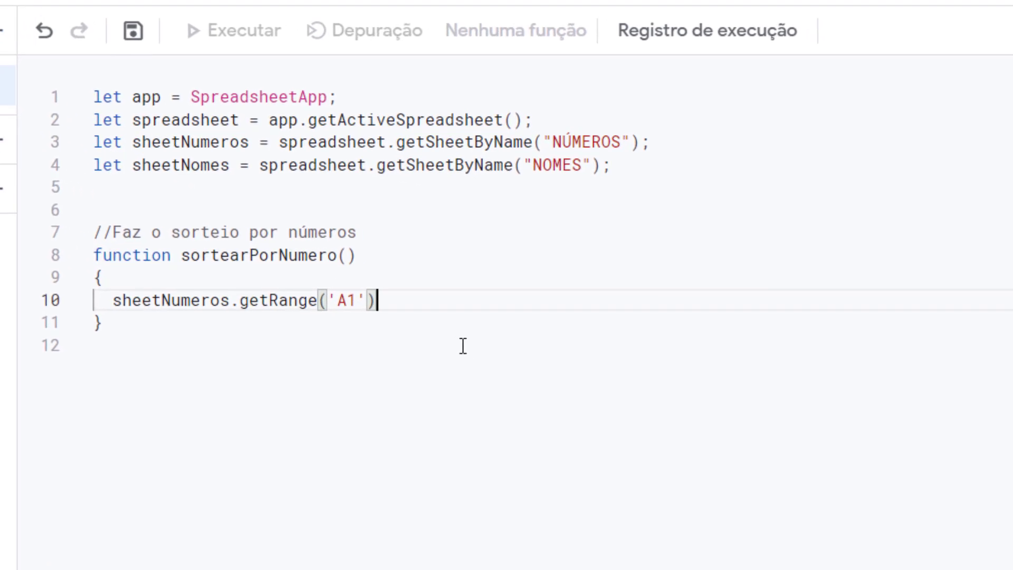
pyautogui.write(".getRange('A1').")
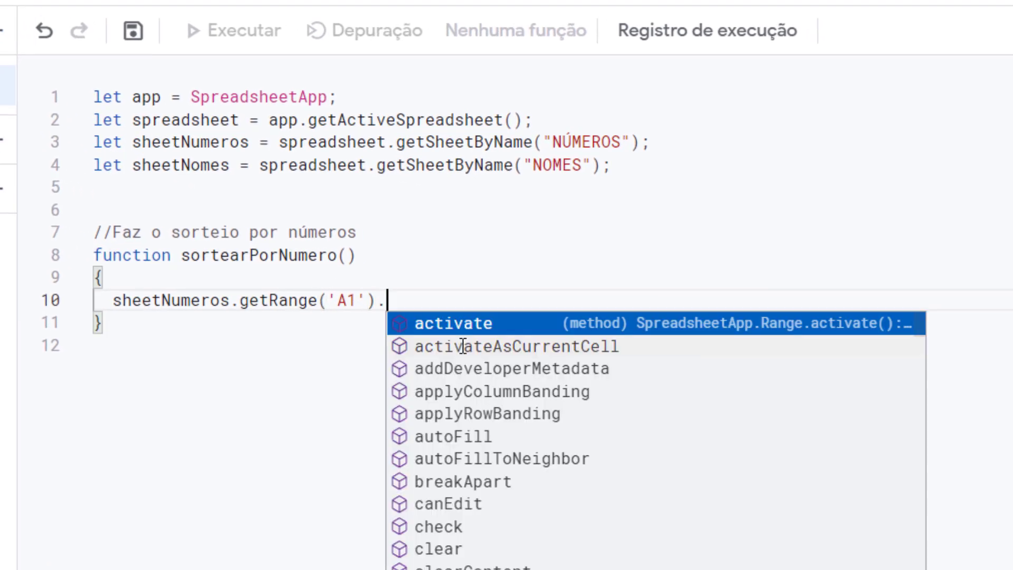
pyautogui.write('setFor')
pyautogui.press('Return')
pyautogui.write('(')
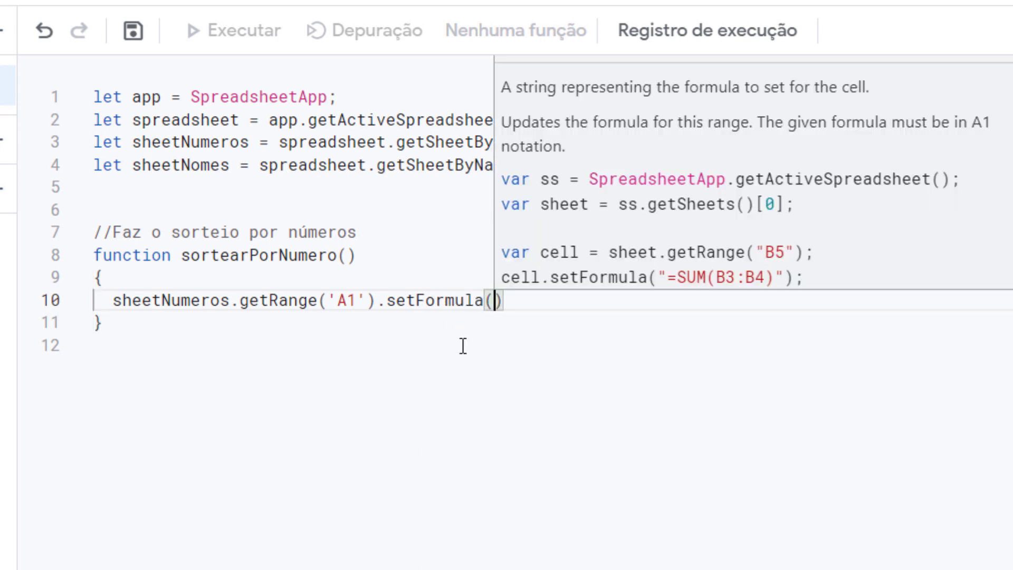
pyautogui.write("'=")
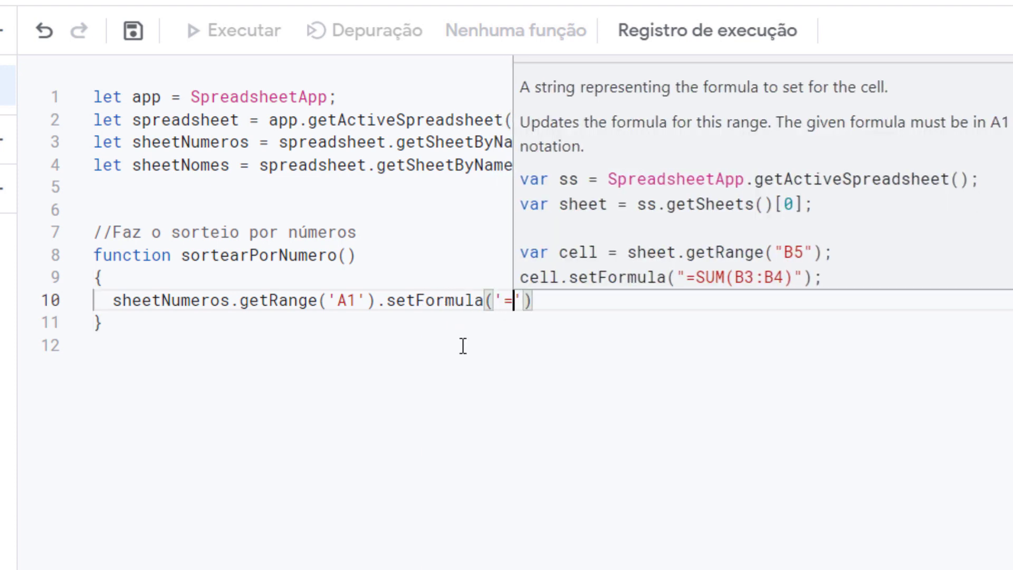
pyautogui.write('RAND')
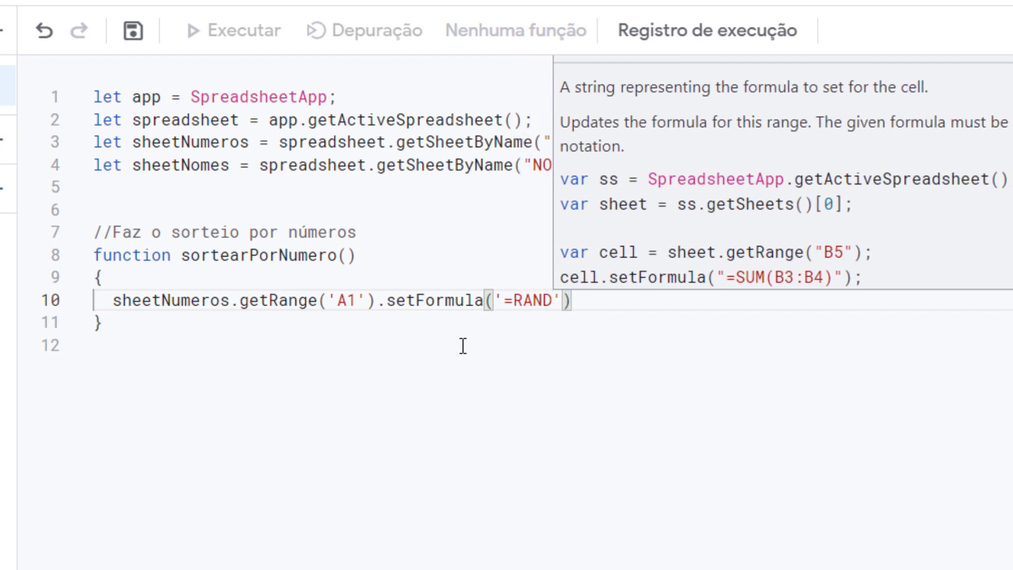
pyautogui.write('B')
pyautogui.write('ET')
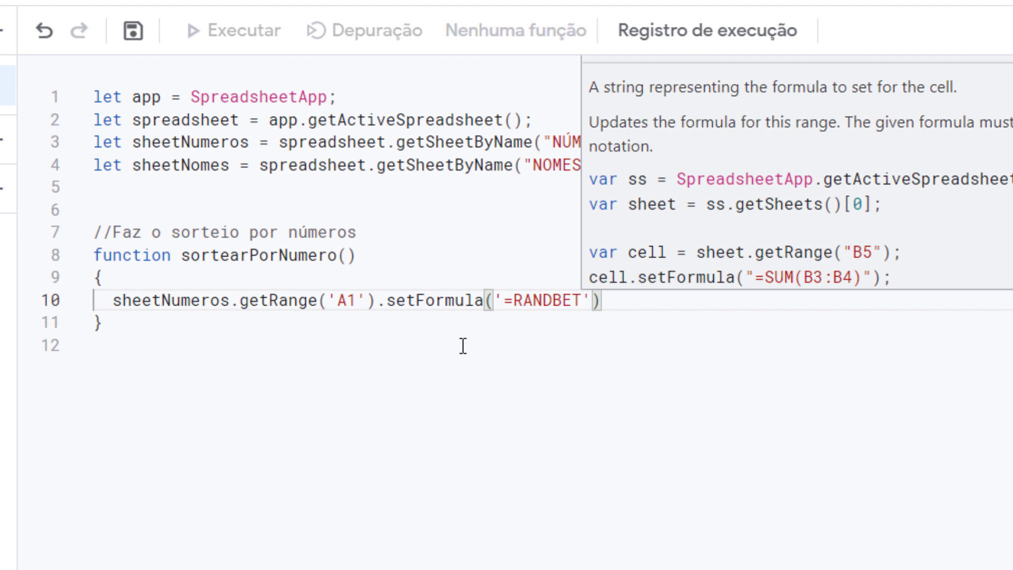
pyautogui.write('WE')
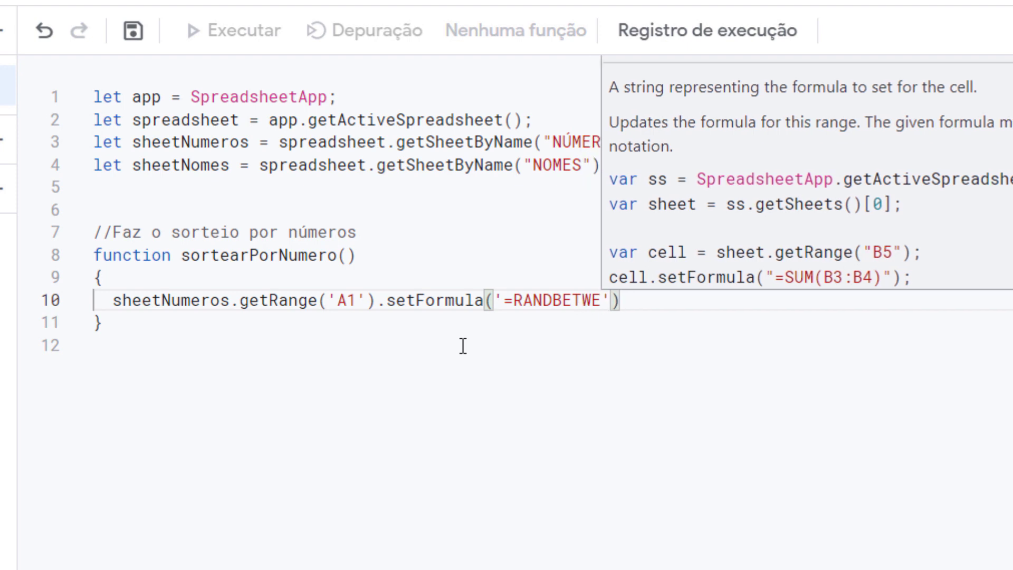
pyautogui.write('EN(')
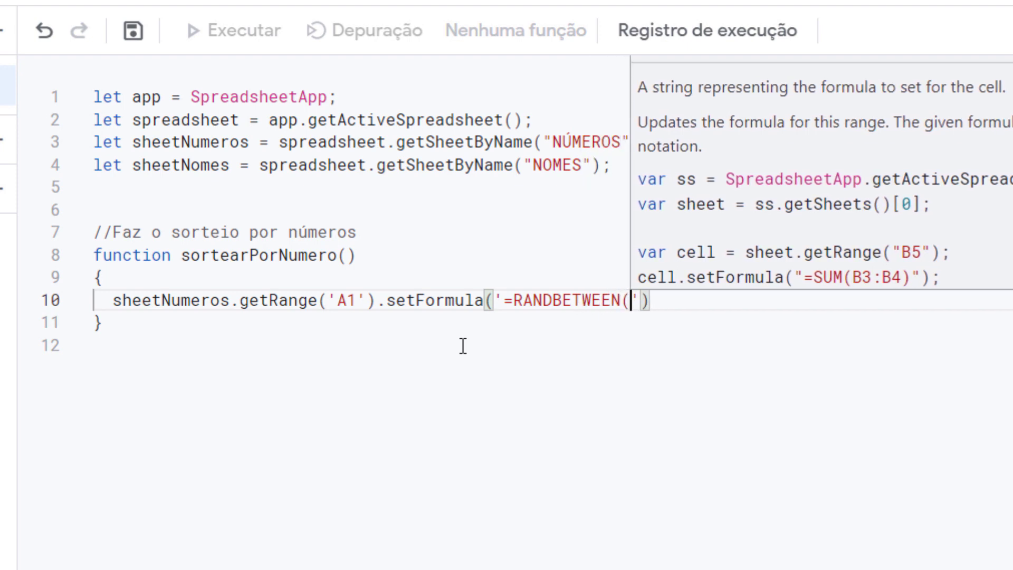
pyautogui.write('0;100)')
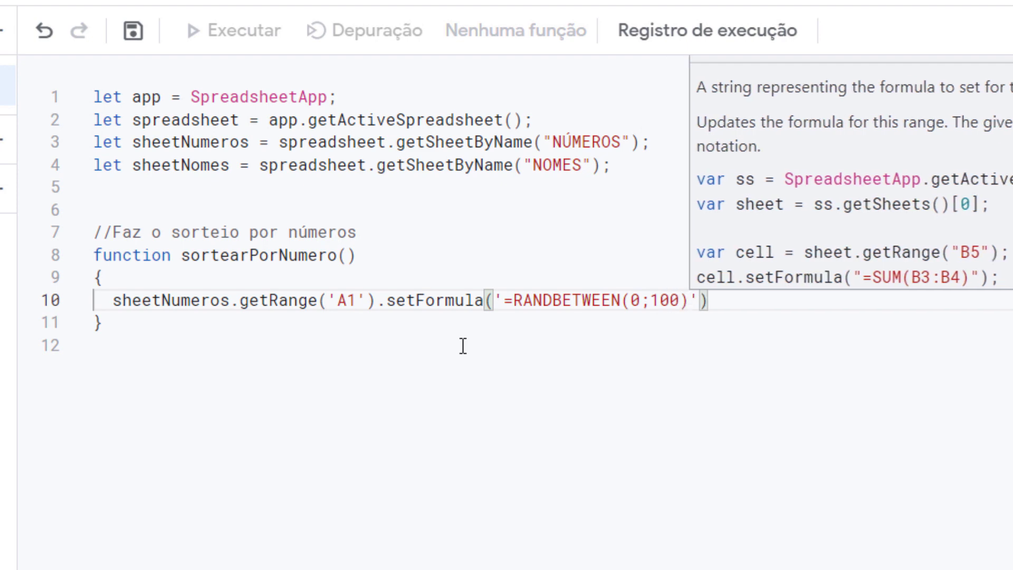
pyautogui.click(747, 303)
pyautogui.write(';')
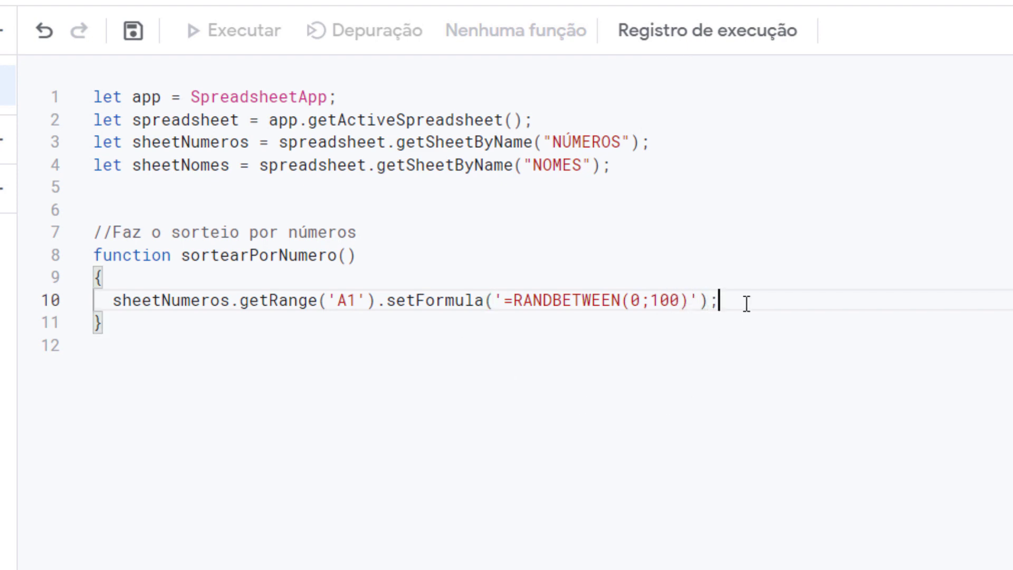
# Try a different upper limit, restore it to 100, and save the script project.
pyautogui.doubleClick(586, 300)
pyautogui.click(535, 339)
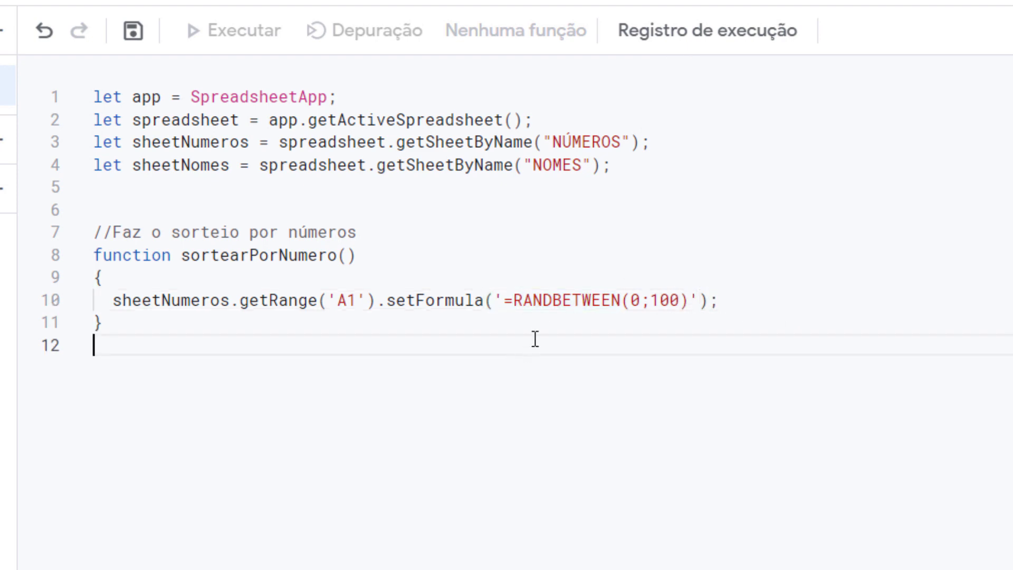
pyautogui.doubleClick(602, 302)
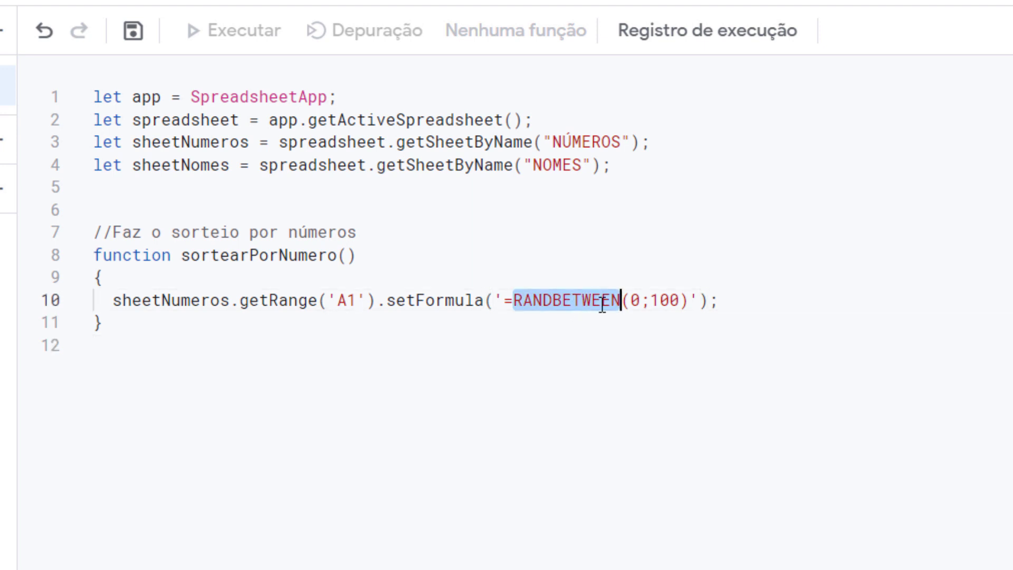
pyautogui.click(640, 300)
pyautogui.moveTo(650, 299); pyautogui.dragTo(682, 299)
pyautogui.click(684, 343)
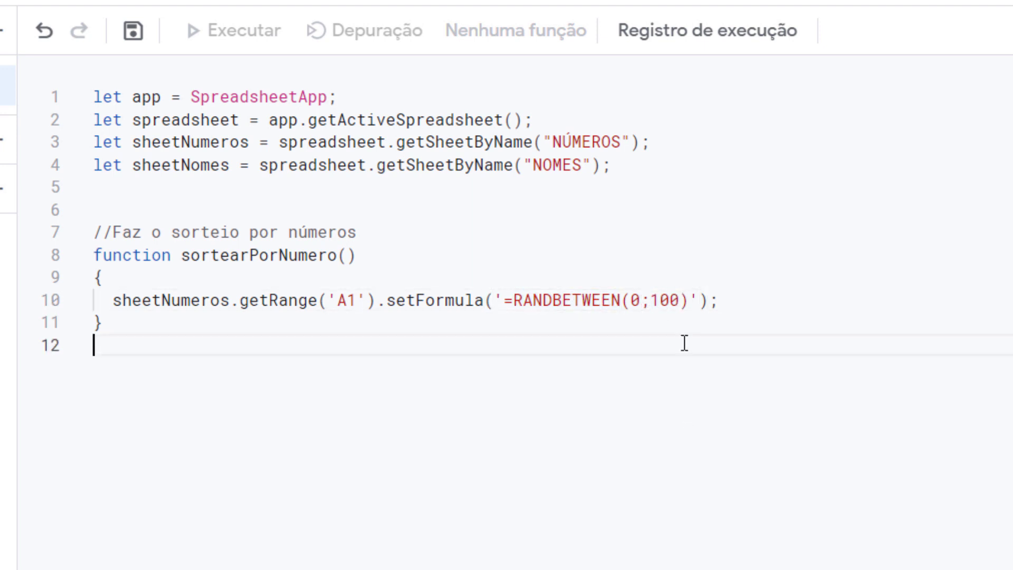
pyautogui.doubleClick(670, 306)
pyautogui.write('4')
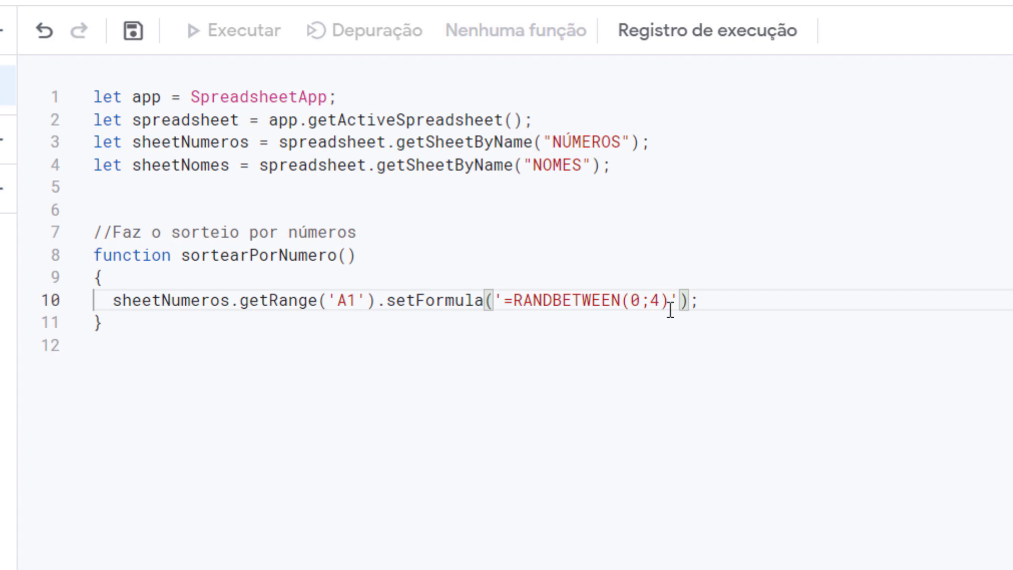
pyautogui.press('BackSpace')
pyautogui.write('50')
pyautogui.hotkey('ctrl', 'z')
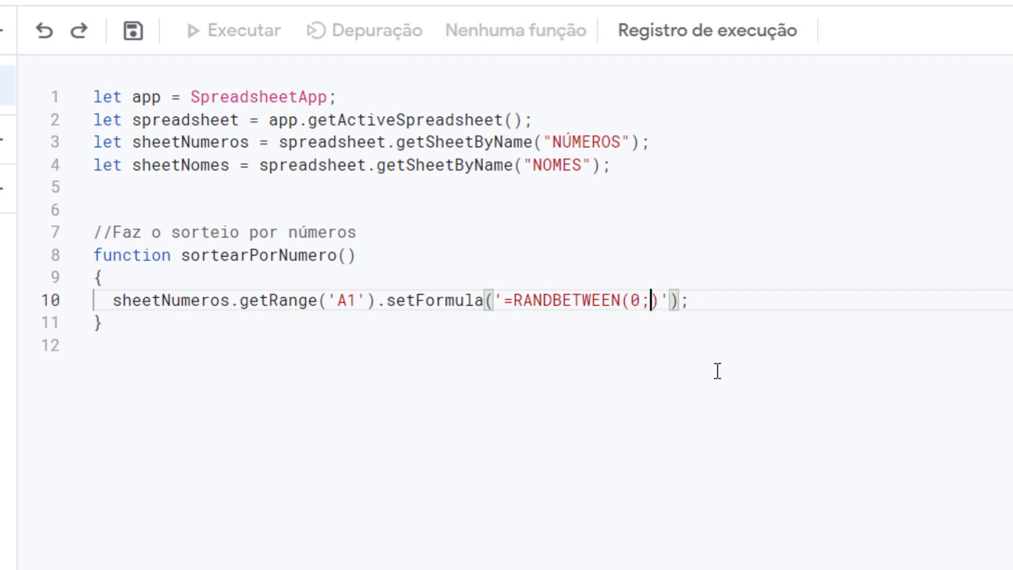
pyautogui.hotkey('ctrl', 'z')
pyautogui.click(689, 380)
pyautogui.hotkey('ctrl', 'z')
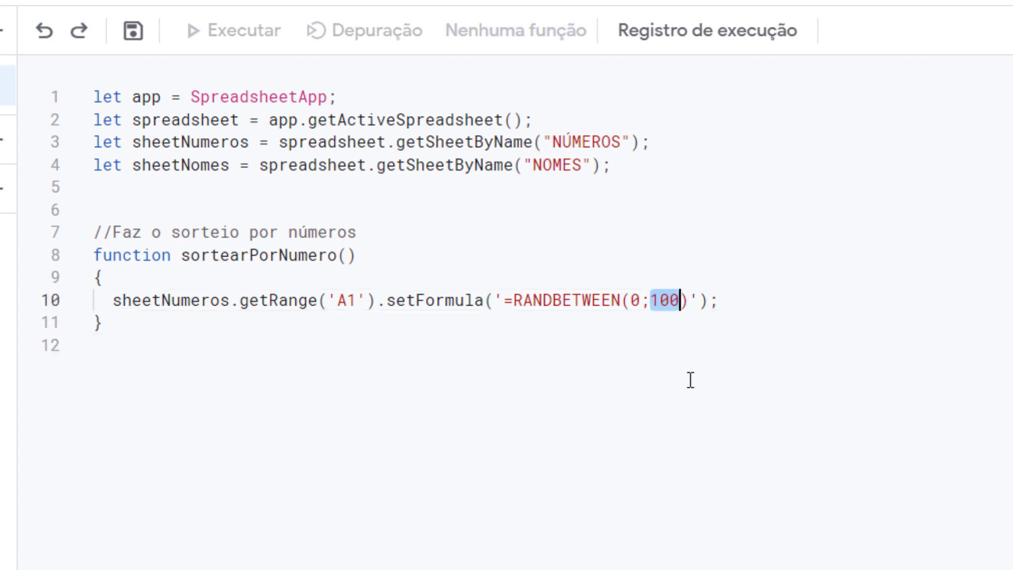
pyautogui.click(682, 355)
pyautogui.hotkey('ctrl', 's')
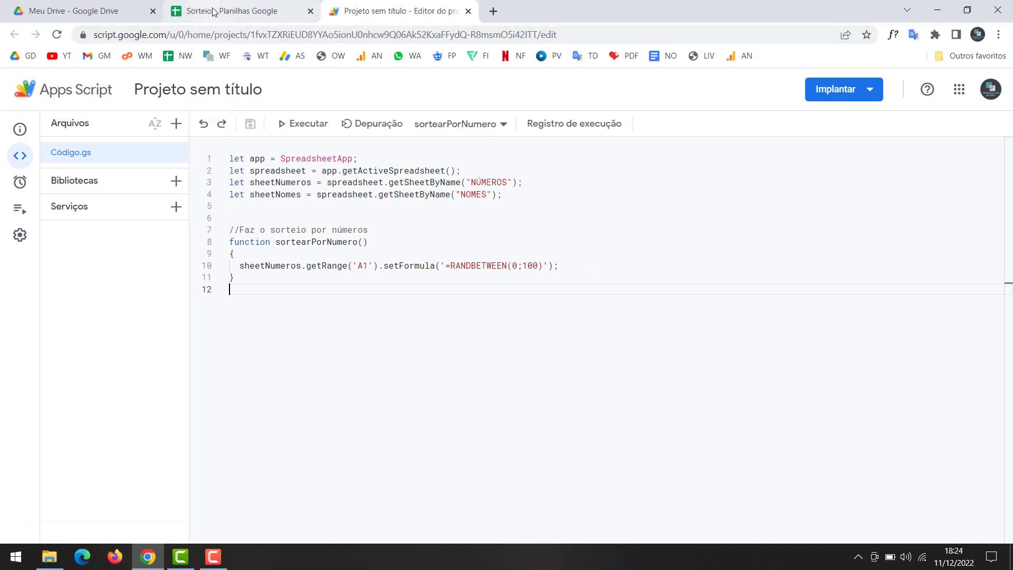
# Run the number draw from the SORTEAR button on the NÚMEROS sheet.
pyautogui.click(213, 12)
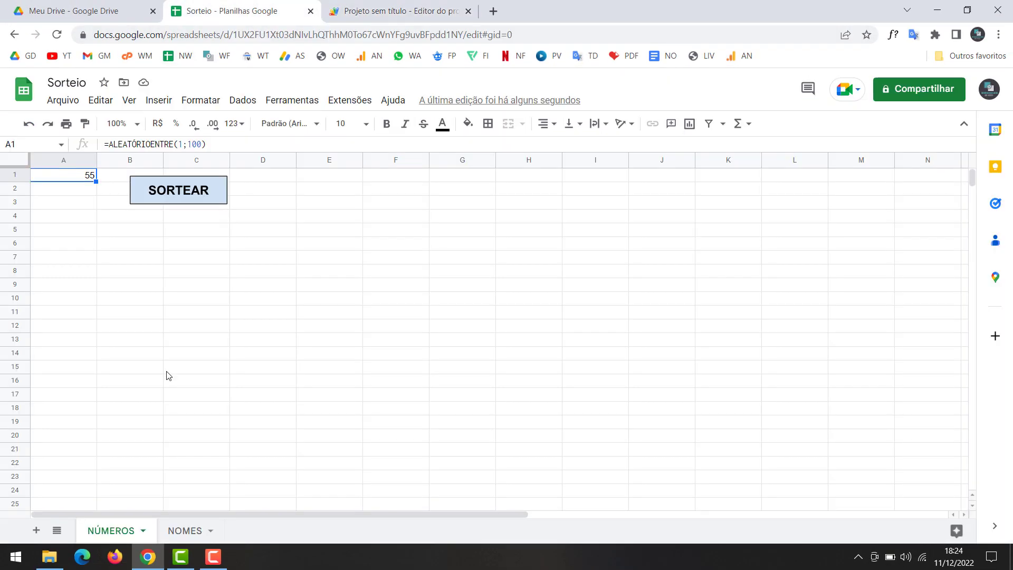
pyautogui.click(166, 372)
pyautogui.click(162, 193)
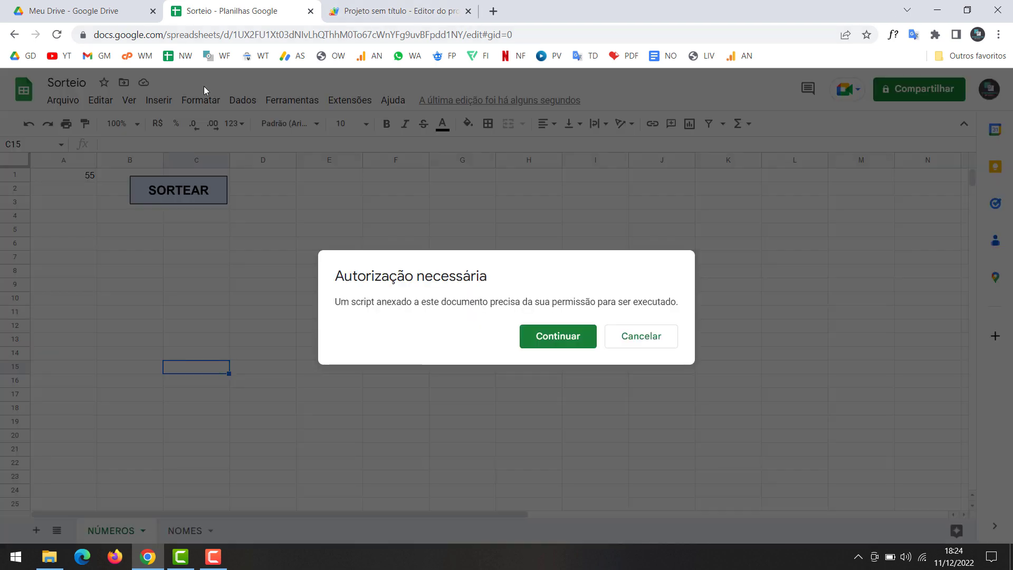
# Authorize the script: pick the account, pass the unverified-app warning and choose Permitir.
pyautogui.click(549, 342)
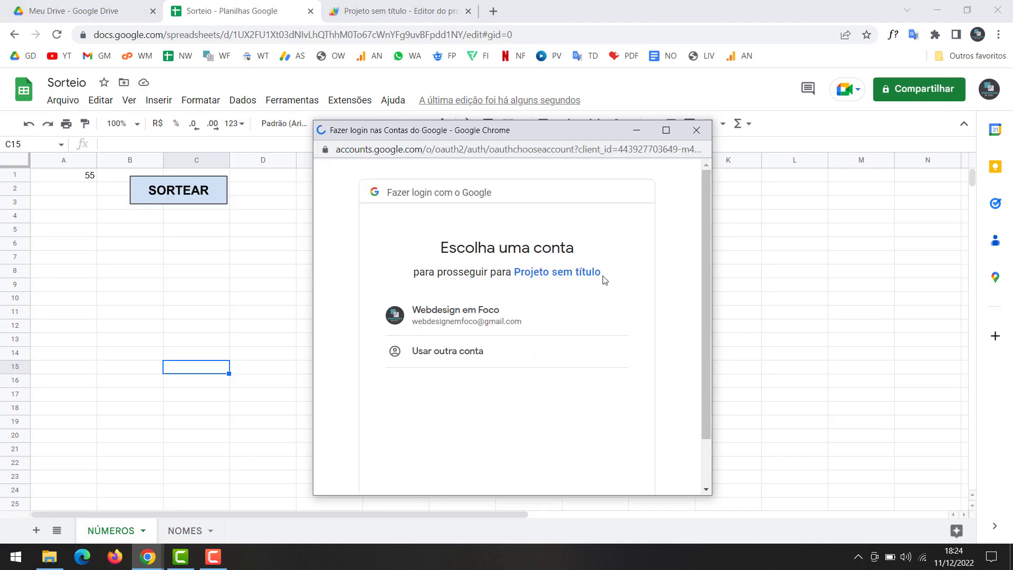
pyautogui.click(496, 318)
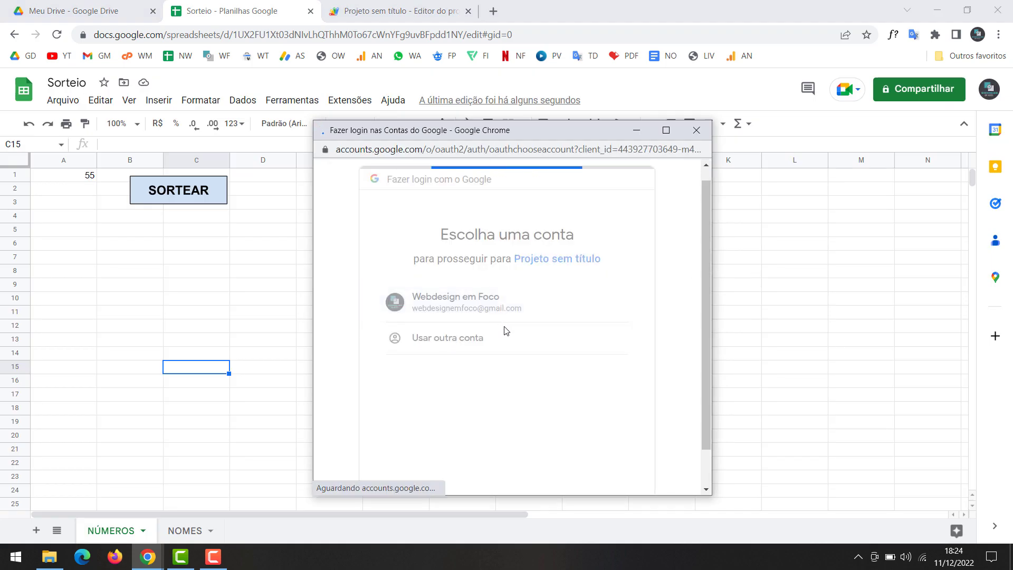
pyautogui.click(351, 387)
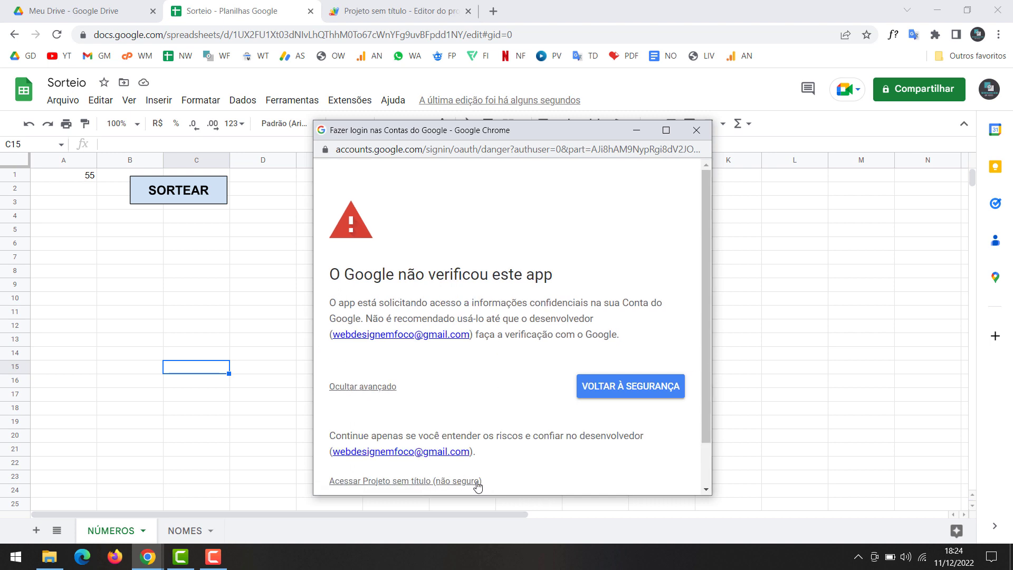
pyautogui.click(477, 486)
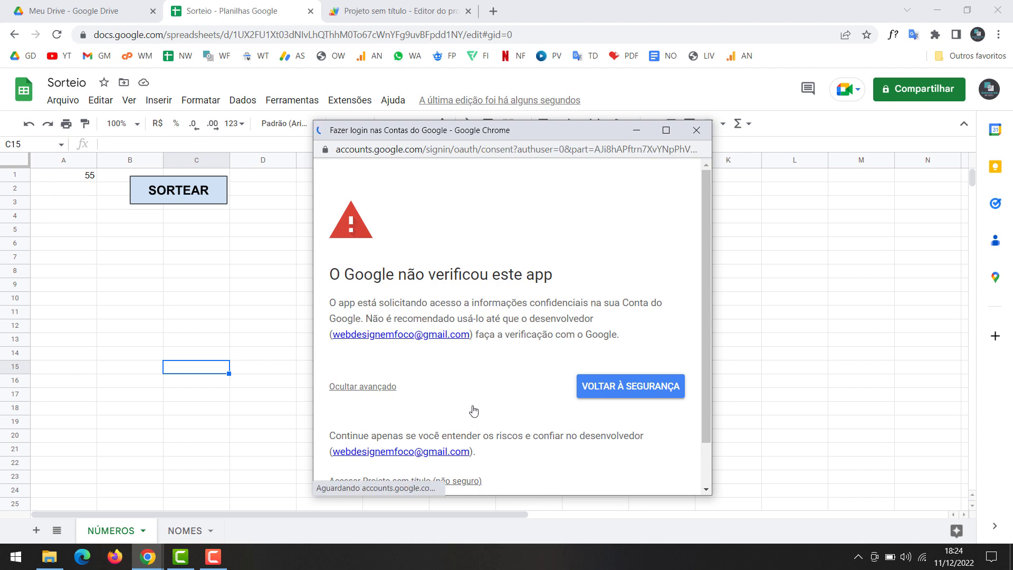
pyautogui.scroll(-3, 475, 411)
pyautogui.scroll(-3, 528, 406)
pyautogui.click(557, 403)
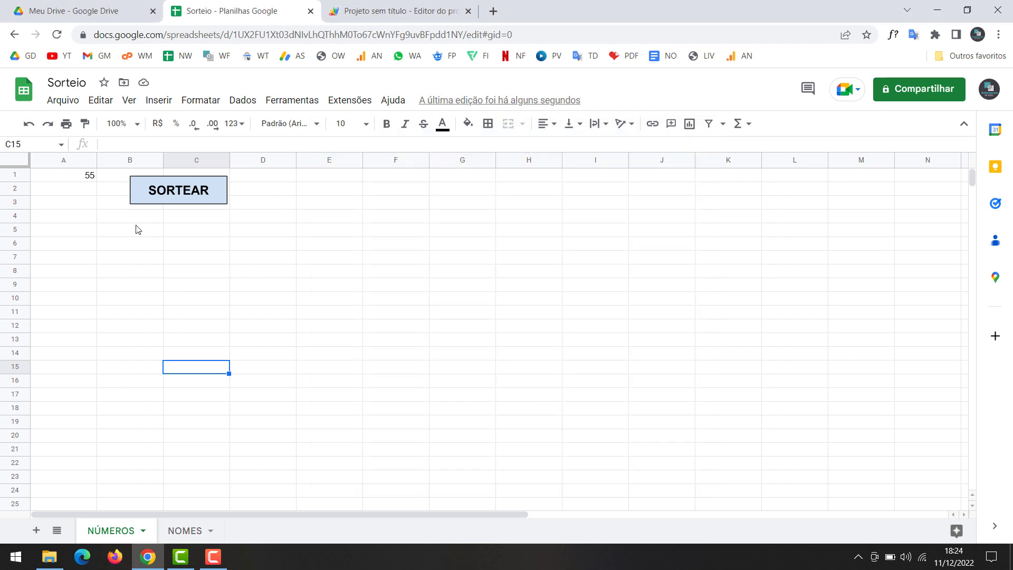
# Press SORTEAR about nine times, checking A1's =ALEATÓRIOENTRE(0;100) formula, ending at 86.
pyautogui.click(215, 189)
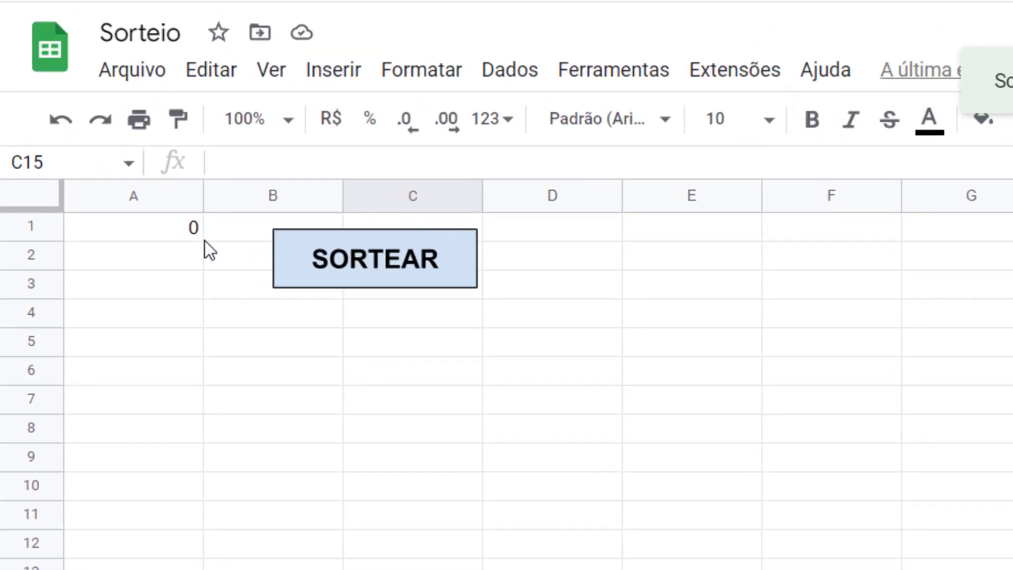
pyautogui.click(443, 262)
pyautogui.click(191, 231)
pyautogui.click(425, 273)
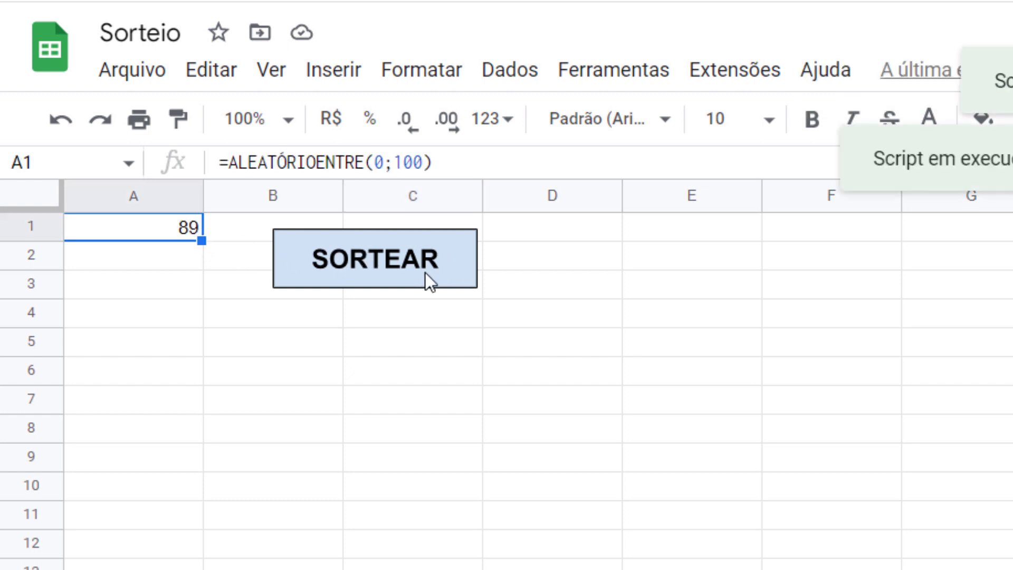
pyautogui.click(379, 252)
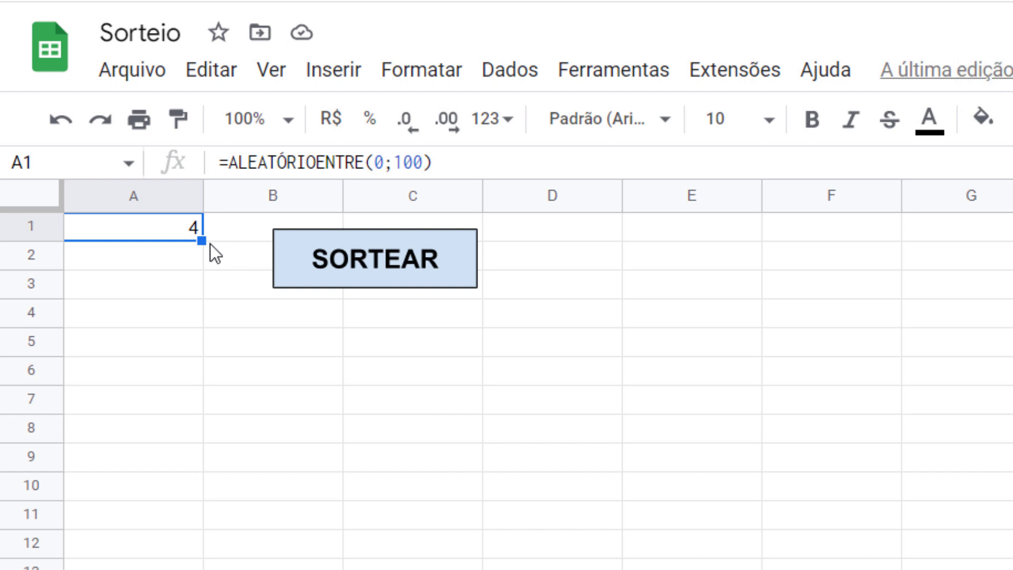
pyautogui.click(368, 255)
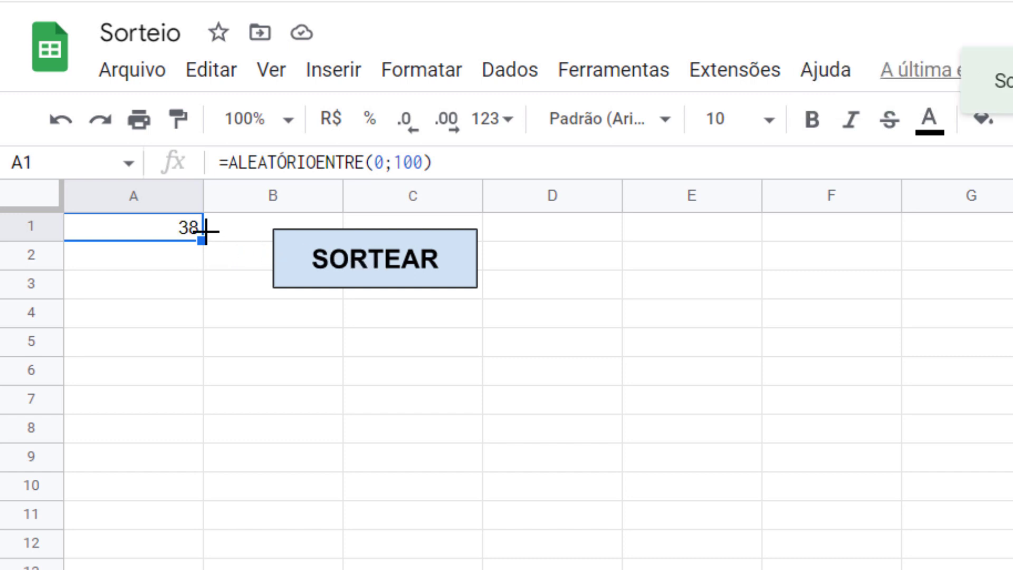
pyautogui.click(353, 255)
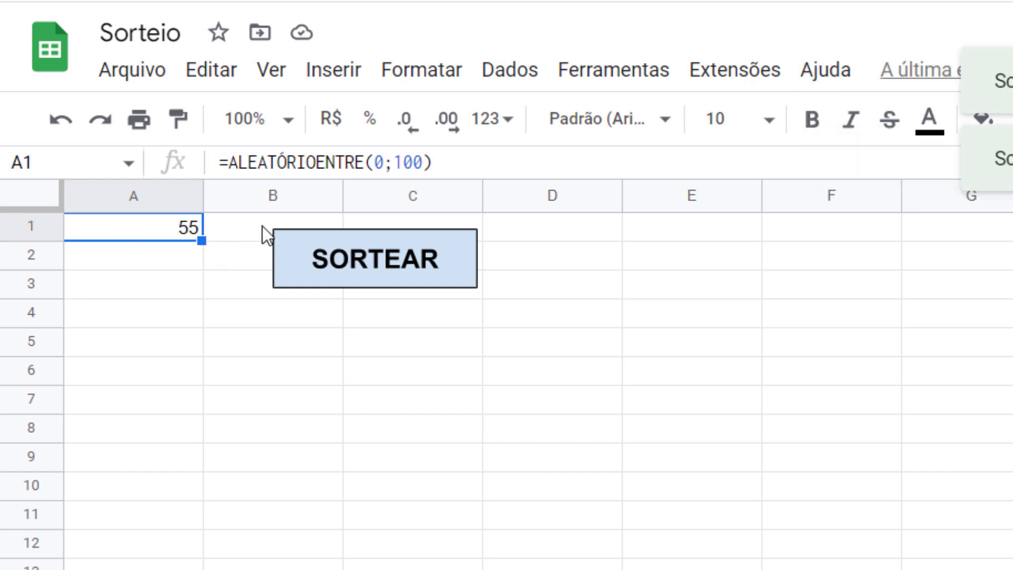
pyautogui.click(374, 256)
pyautogui.click(384, 285)
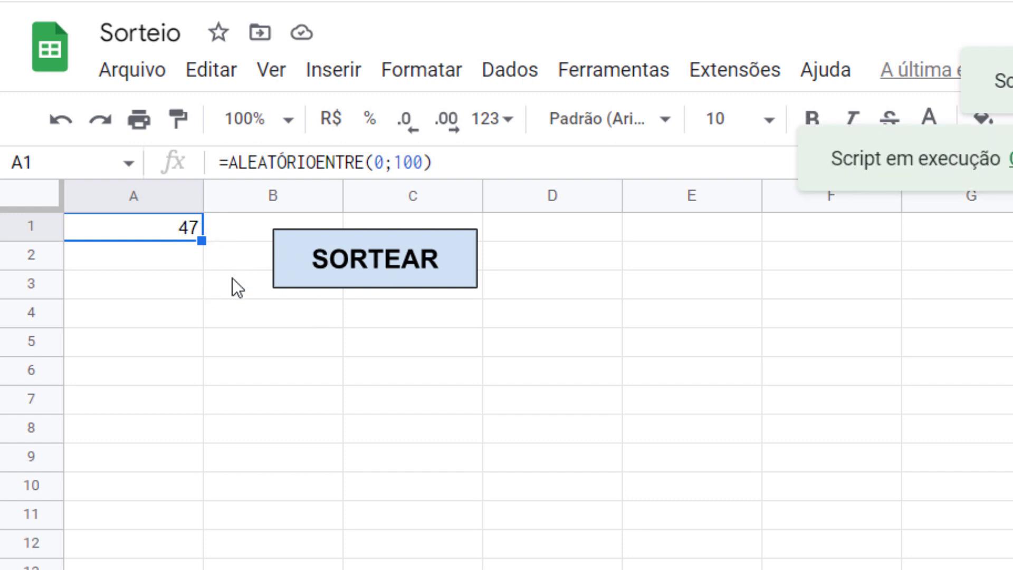
pyautogui.click(353, 267)
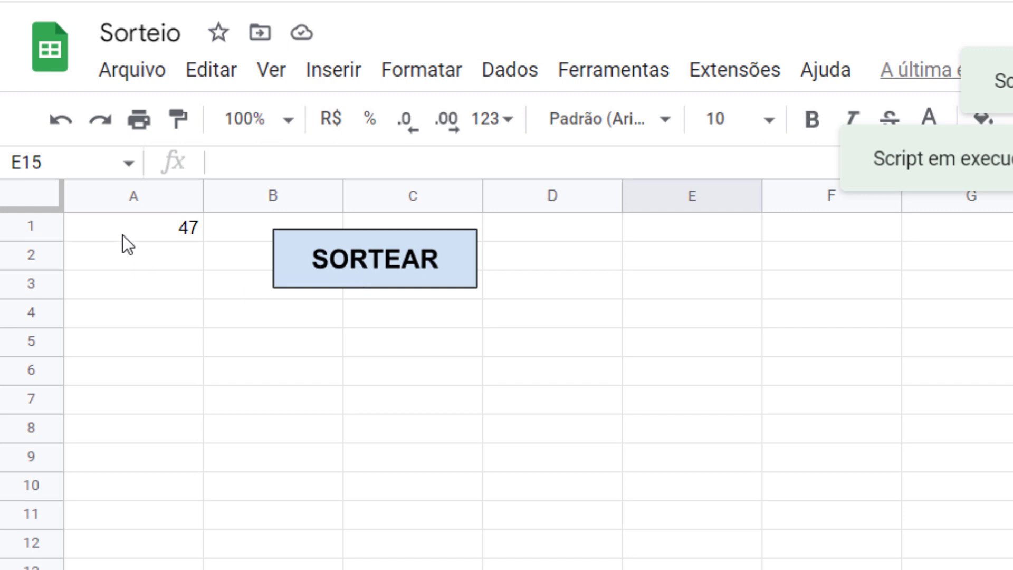
pyautogui.click(177, 232)
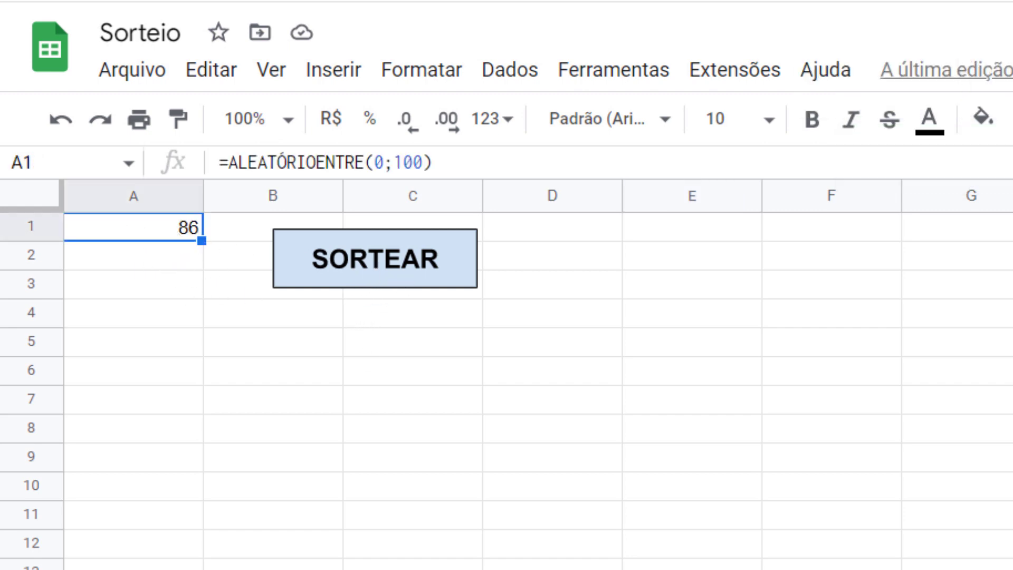
pyautogui.click(129, 326)
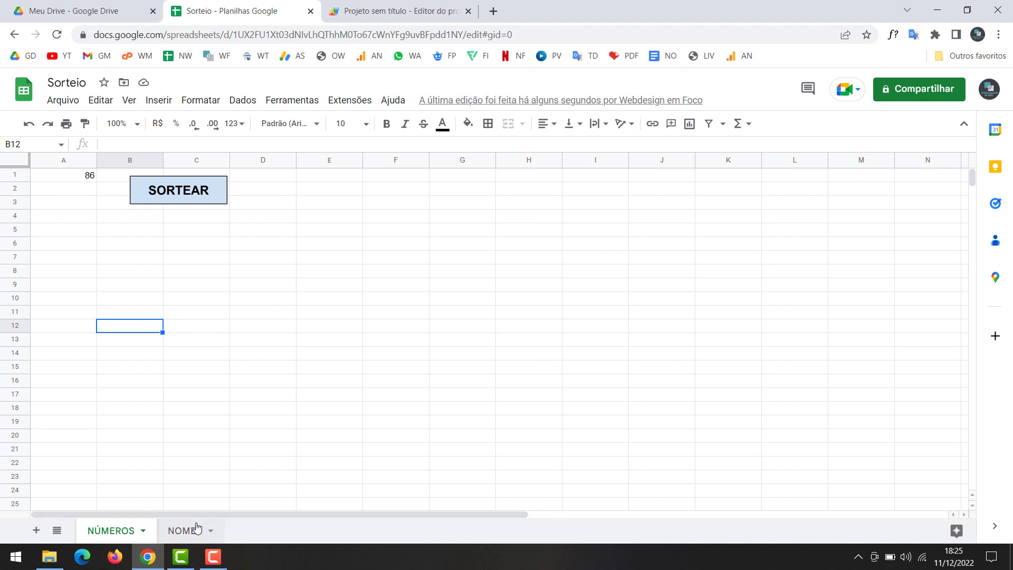
# On the NOMES sheet, enter the first five names into A1:A5.
pyautogui.click(196, 526)
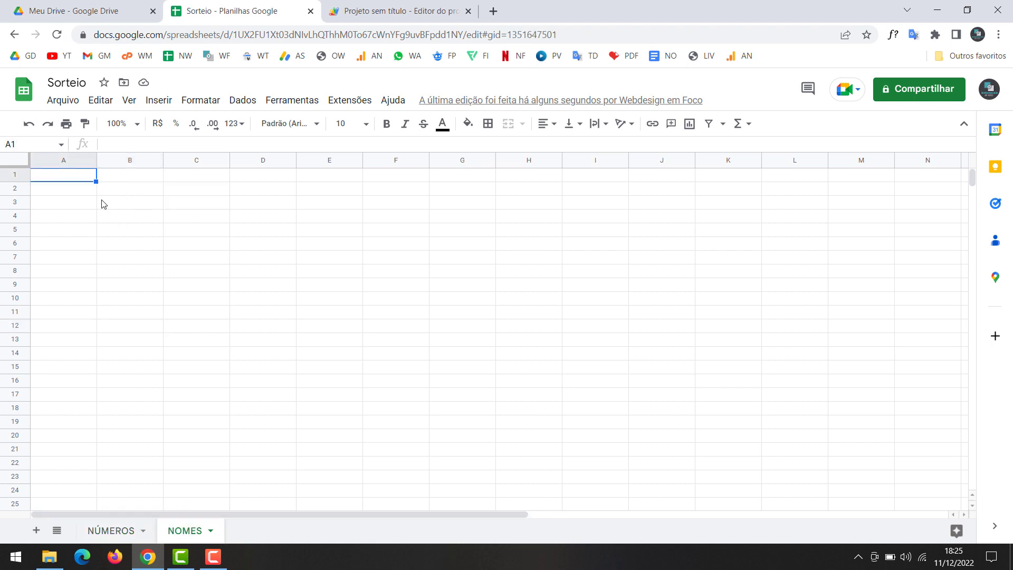
pyautogui.write('thi')
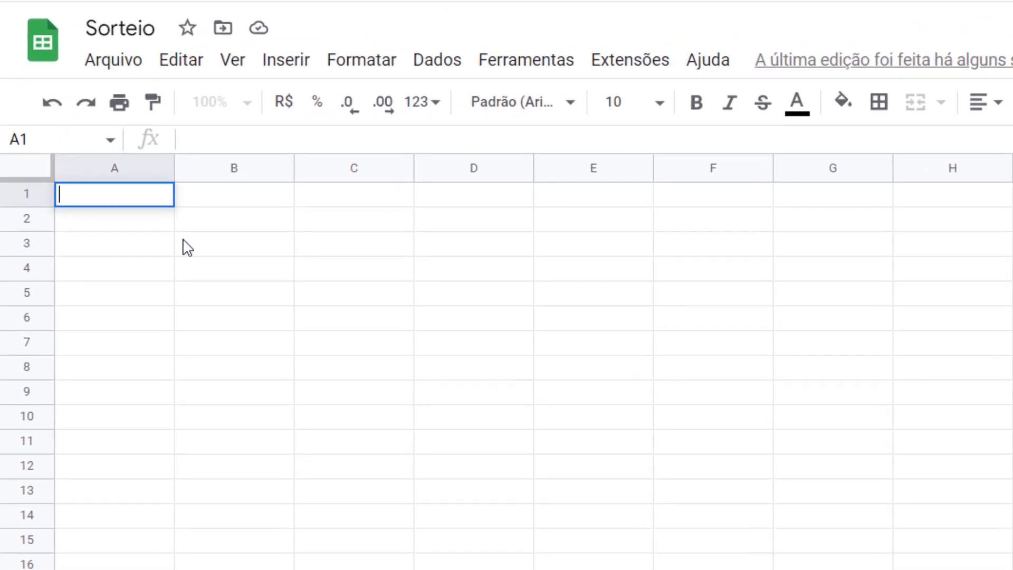
pyautogui.write('THIAGO')
pyautogui.press('Return')
pyautogui.write('MARIANA')
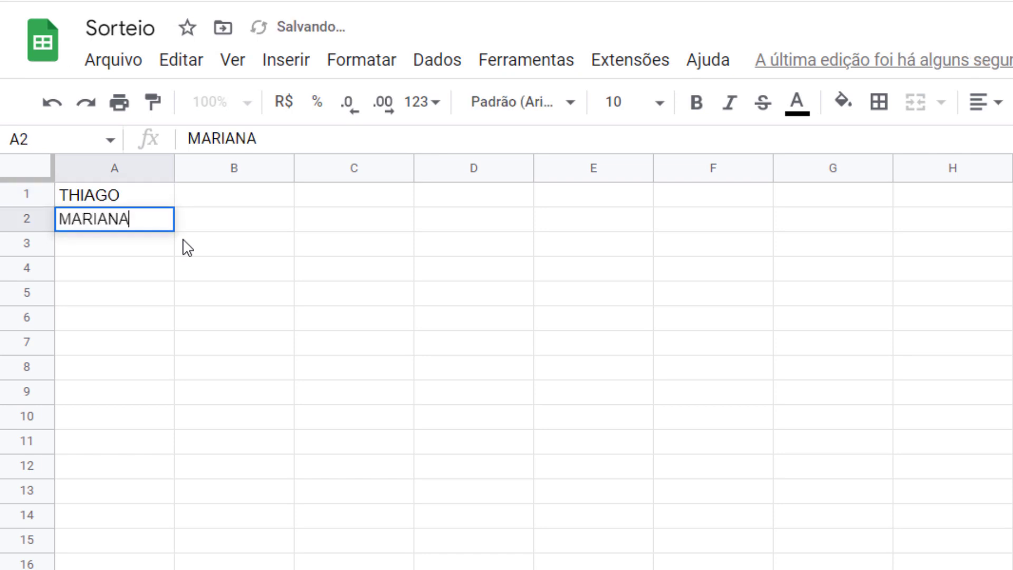
pyautogui.press('Return')
pyautogui.write('THAÍS')
pyautogui.press('Return')
pyautogui.write('HERM')
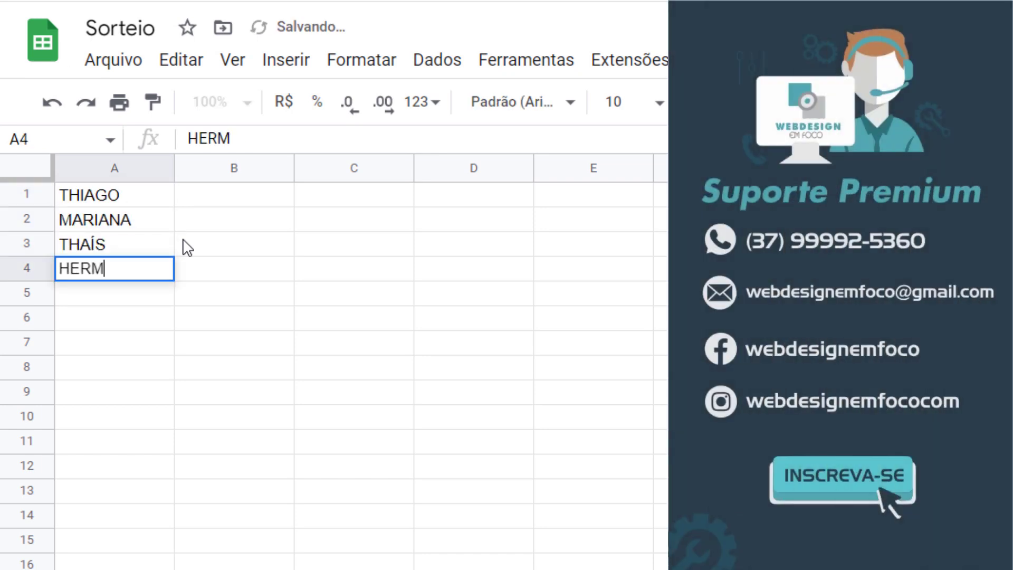
pyautogui.write('INIA')
pyautogui.press('Return')
pyautogui.write('CARLOS')
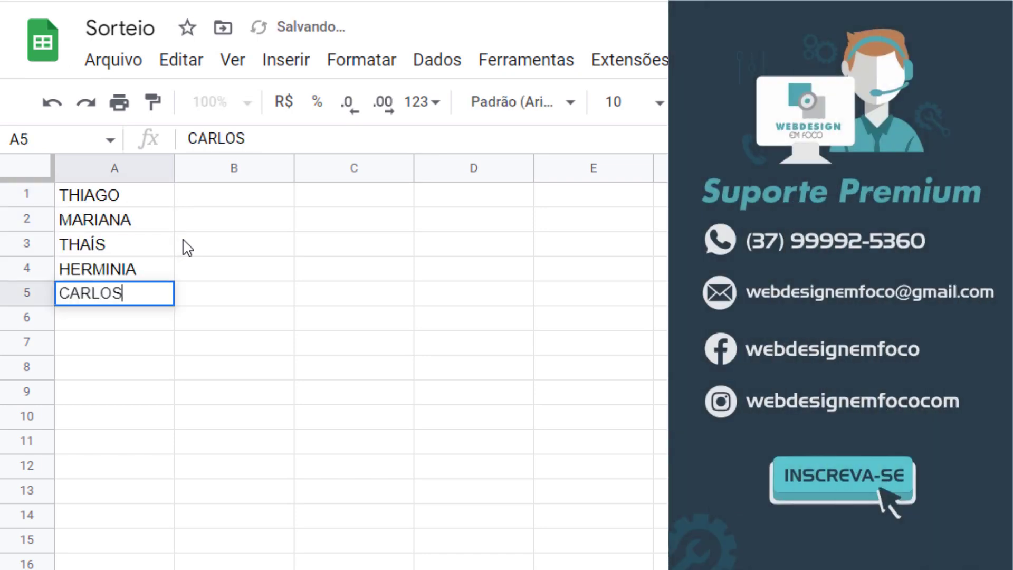
pyautogui.press('Return')
# Enter the remaining five names into A6:A10, fixing a misspelling, and review the list.
pyautogui.write('ERTO')
pyautogui.press('Return')
pyautogui.write('JOC')
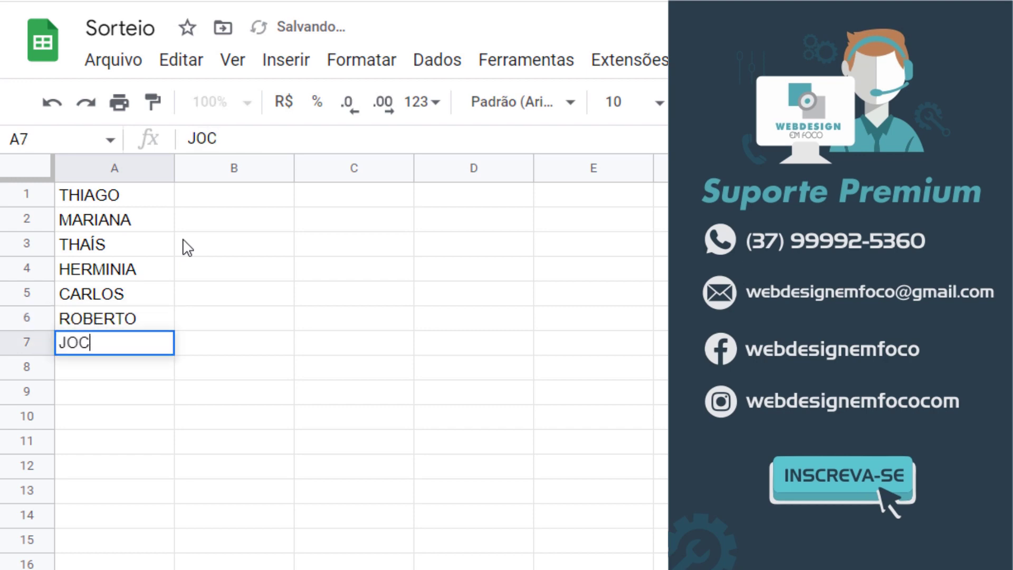
pyautogui.write('ÉLIO')
pyautogui.press('BackSpace')
pyautogui.press('BackSpace')
pyautogui.write('IA')
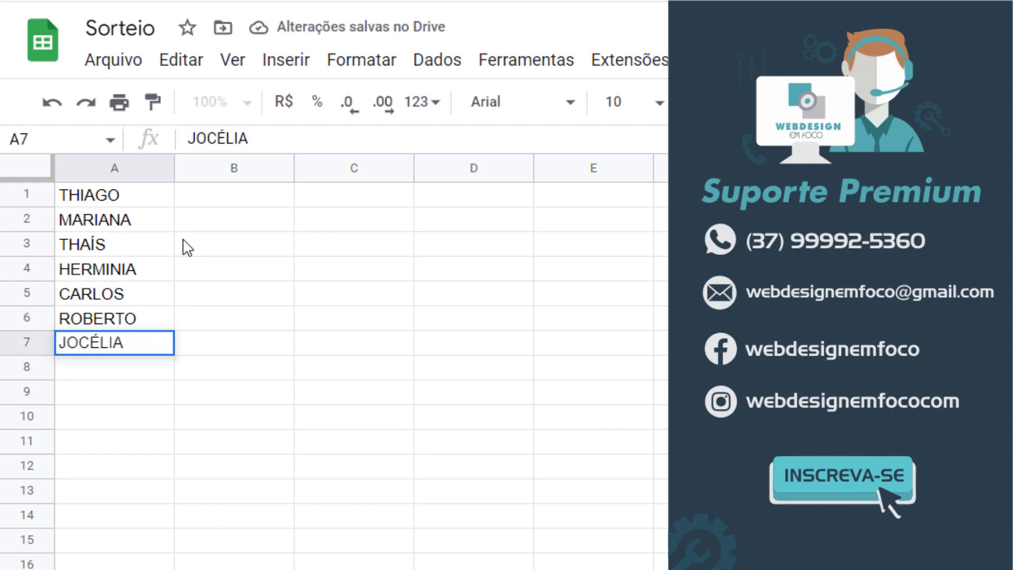
pyautogui.press('Return')
pyautogui.write('VANESSA')
pyautogui.press('Return')
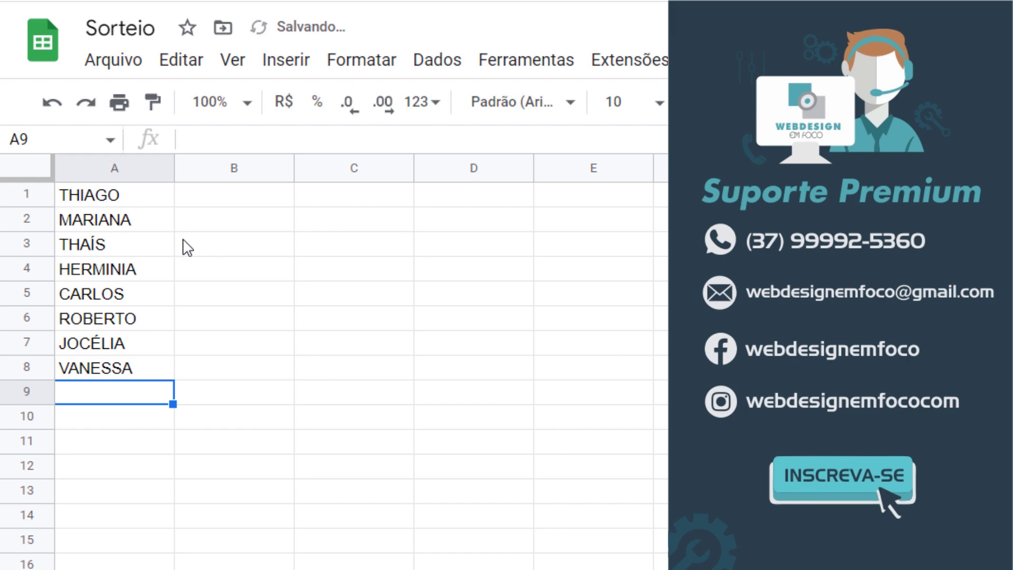
pyautogui.write('ROMEU')
pyautogui.press('Return')
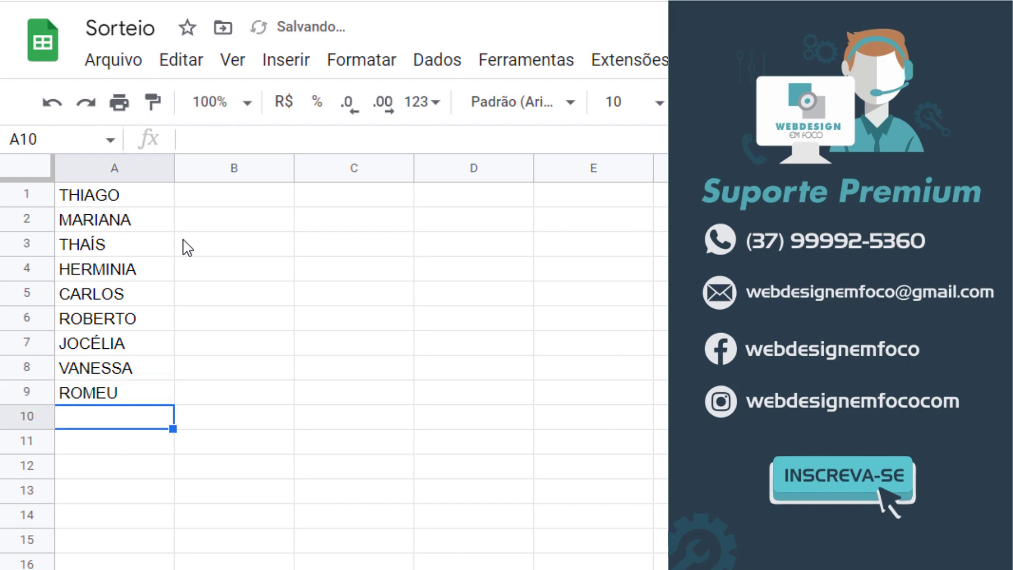
pyautogui.write('FRANCO')
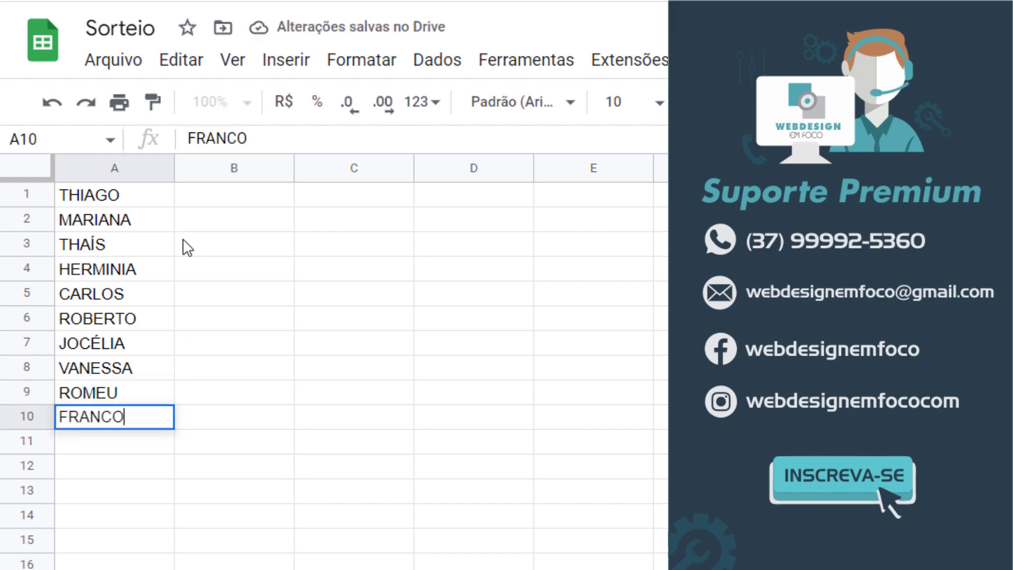
pyautogui.press('Return')
pyautogui.moveTo(171, 196); pyautogui.dragTo(159, 418)
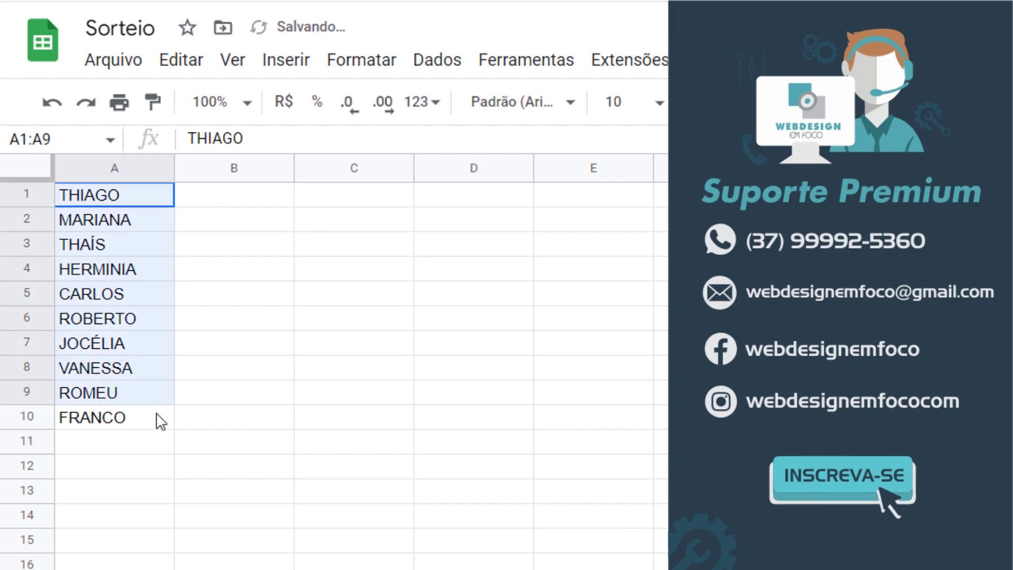
pyautogui.click(633, 522)
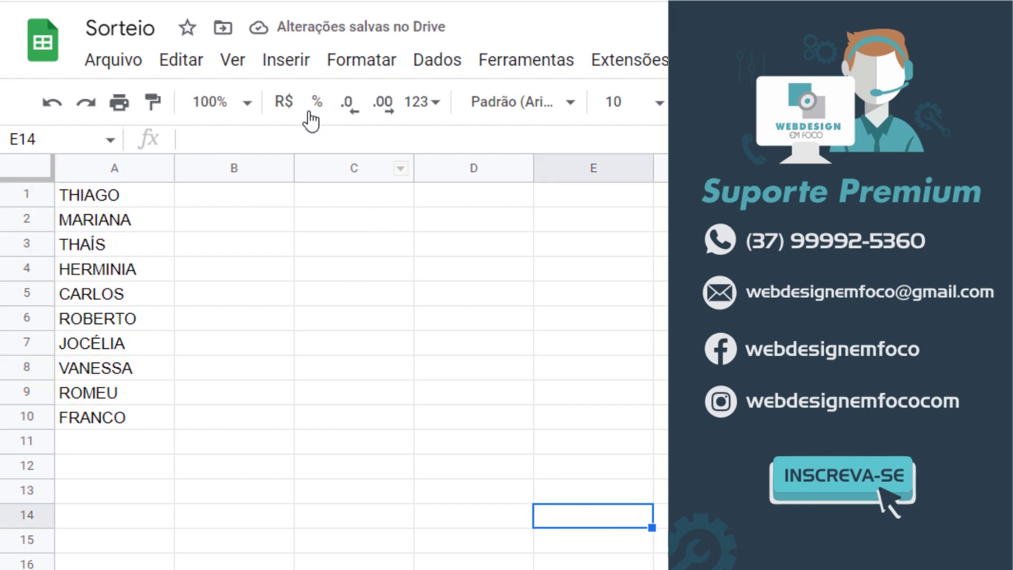
# Insert a new drawing with a rectangle containing the text SORTEAR.
pyautogui.click(263, 74)
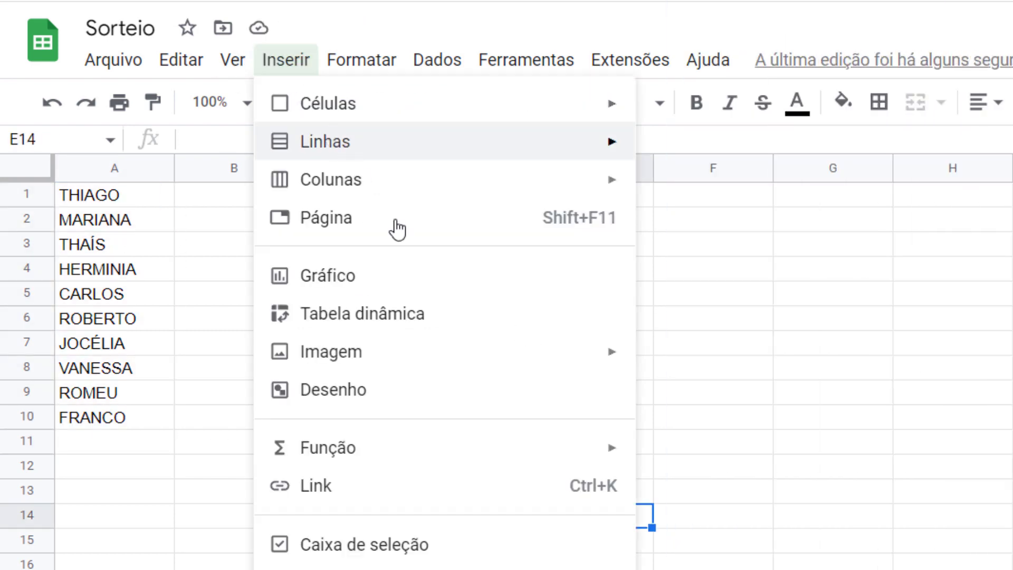
pyautogui.click(520, 401)
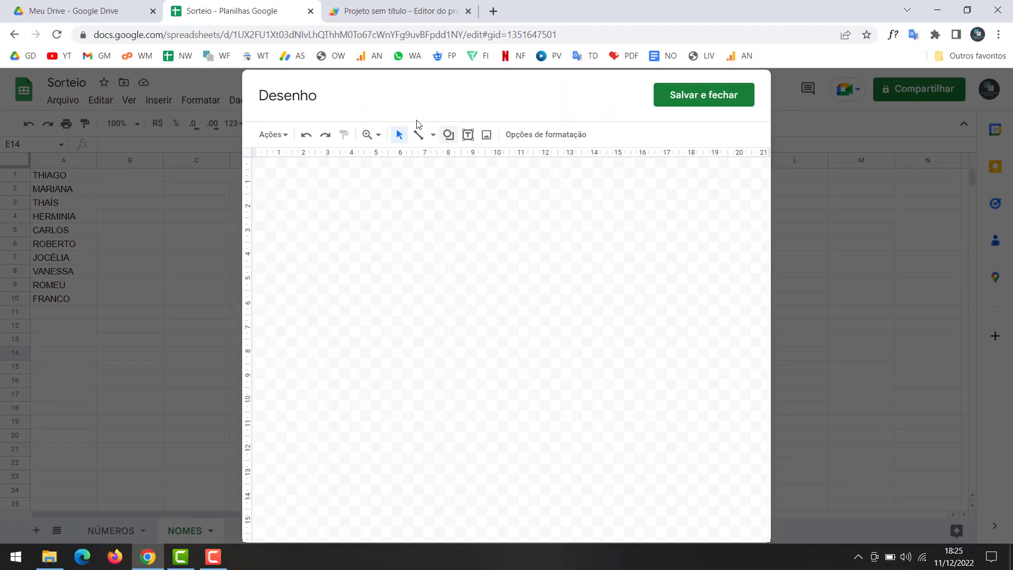
pyautogui.click(448, 135)
pyautogui.moveTo(481, 159)
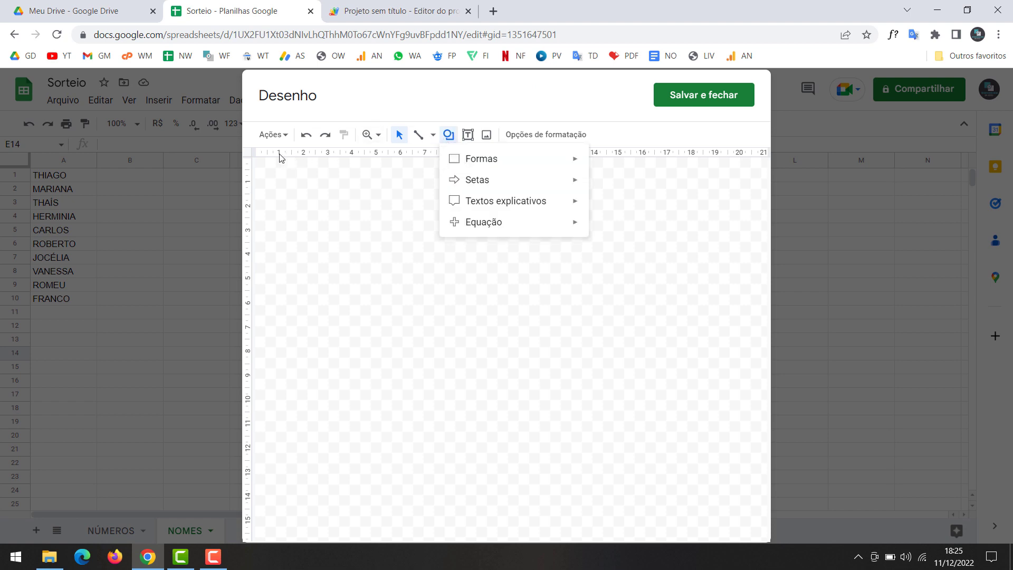
pyautogui.click(599, 163)
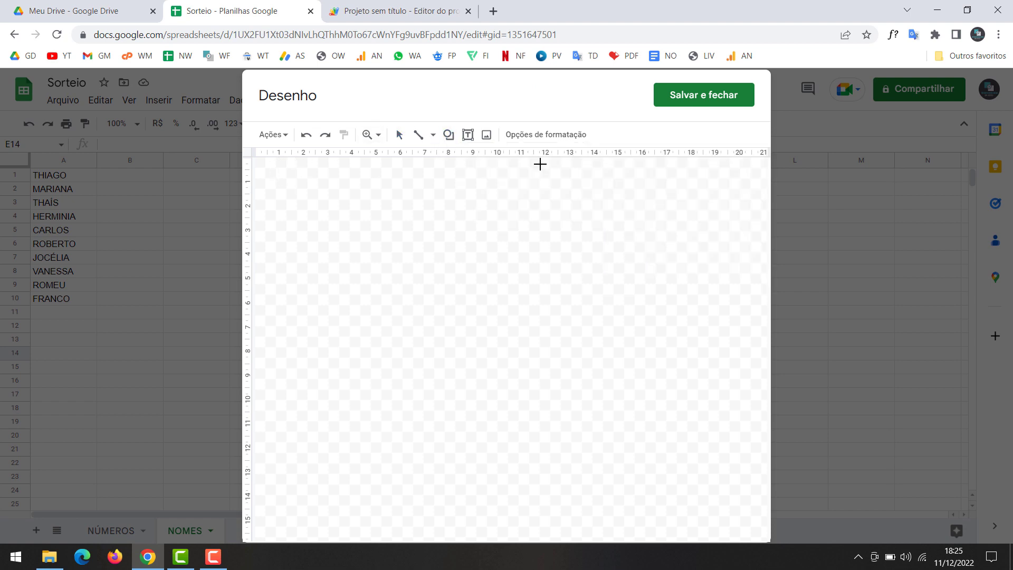
pyautogui.moveTo(265, 165); pyautogui.dragTo(373, 194)
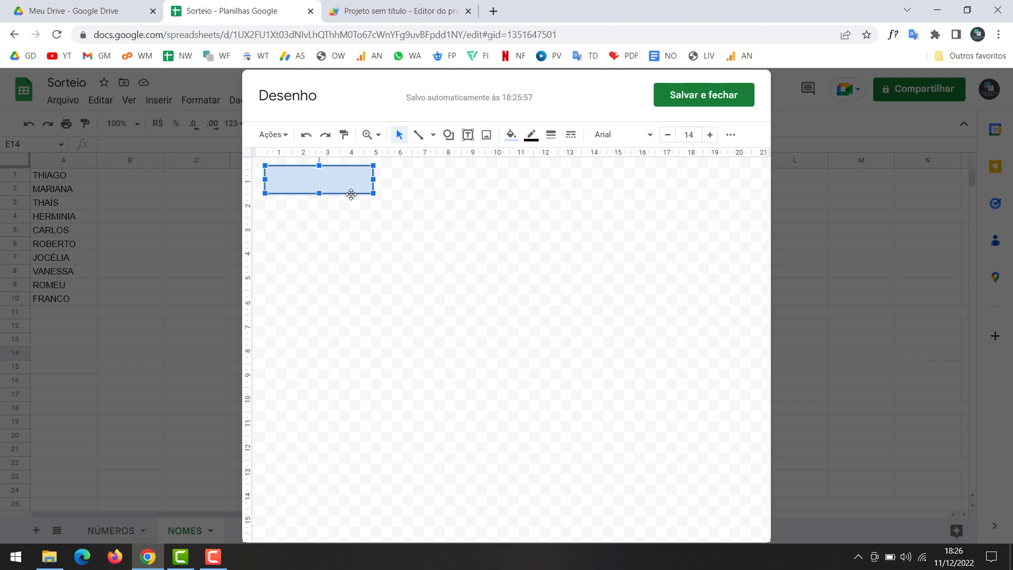
pyautogui.write('sort')
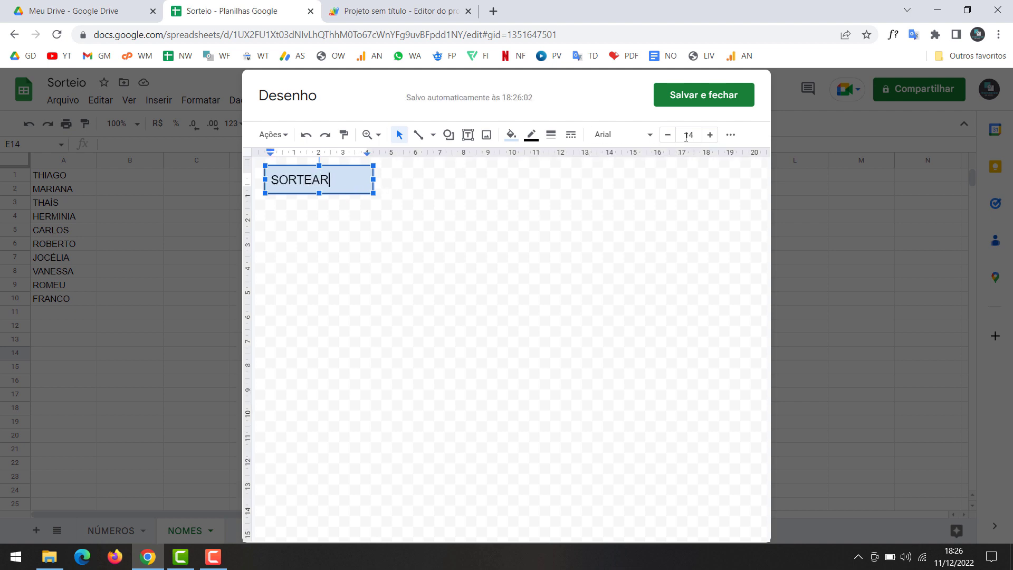
# Center and bold the SORTEAR text, then save the drawing onto the sheet.
pyautogui.click(730, 136)
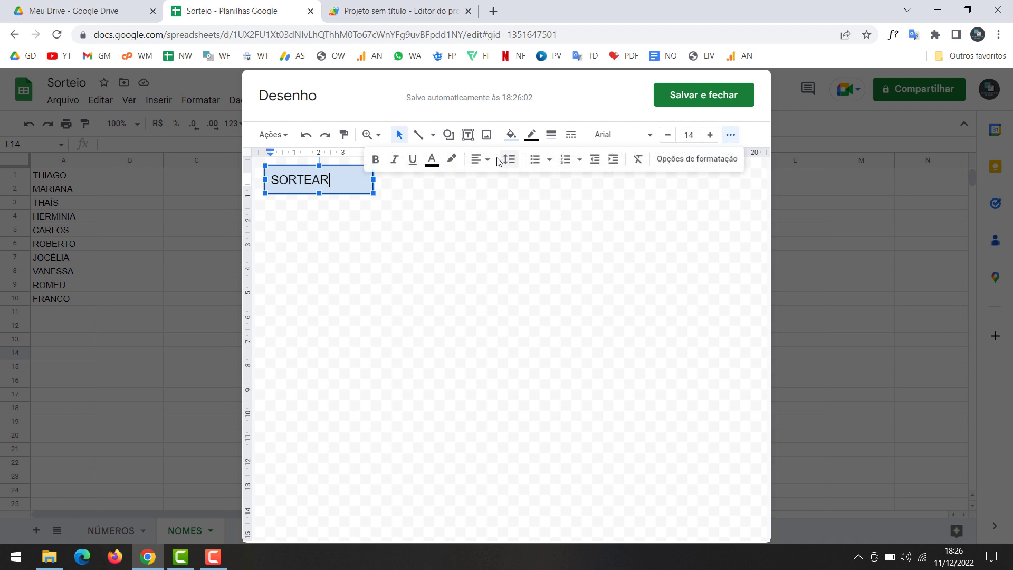
pyautogui.click(481, 159)
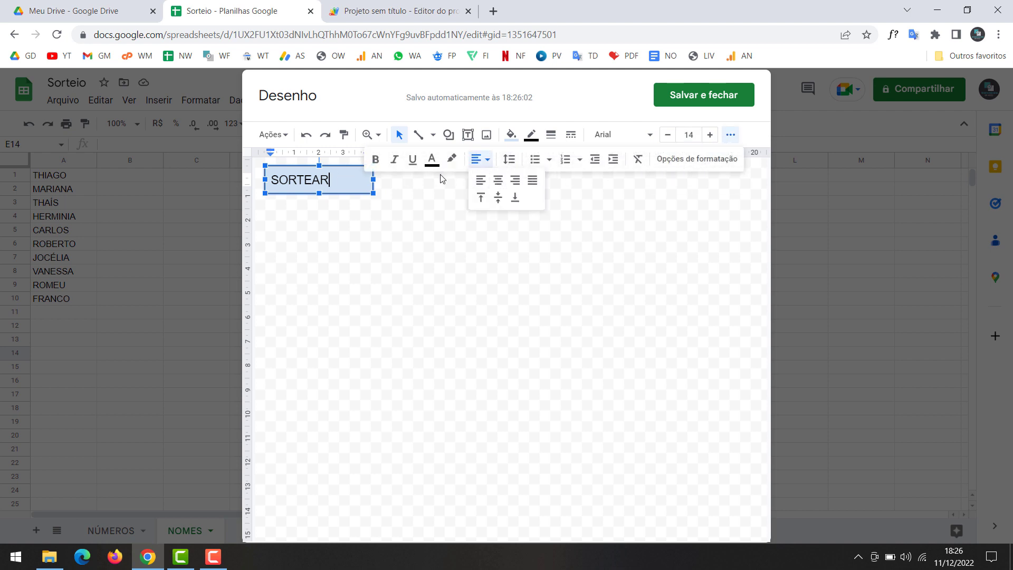
pyautogui.click(498, 180)
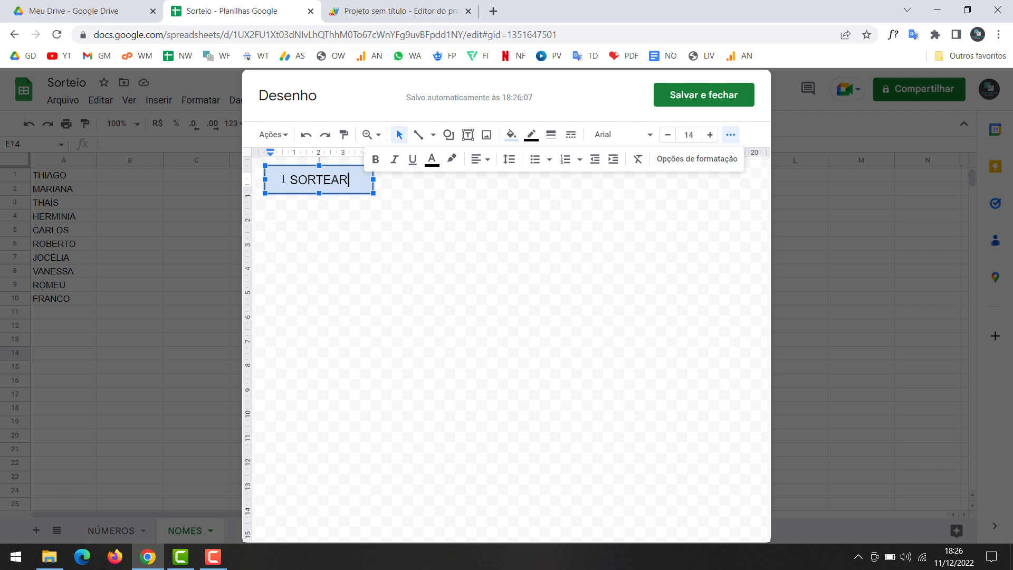
pyautogui.doubleClick(284, 179)
pyautogui.click(377, 167)
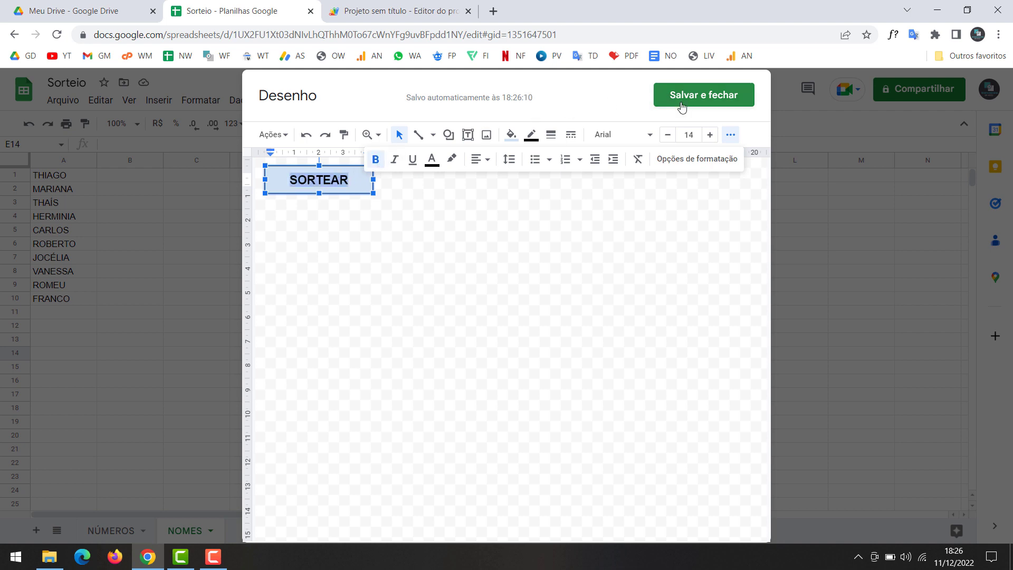
pyautogui.click(681, 101)
pyautogui.click(173, 249)
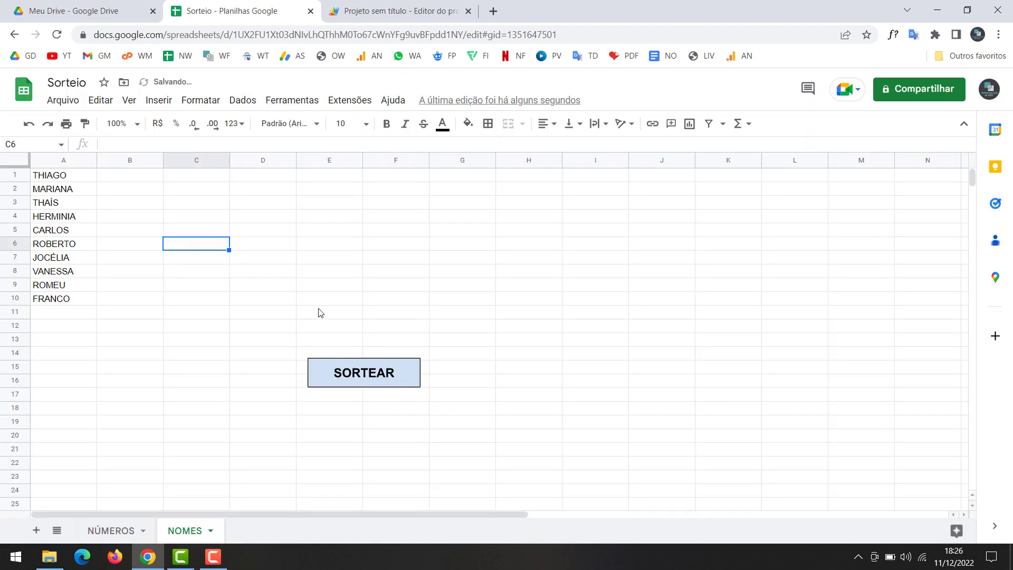
# Move the SORTEAR button up beside the names, over B1:C3.
pyautogui.click(399, 381)
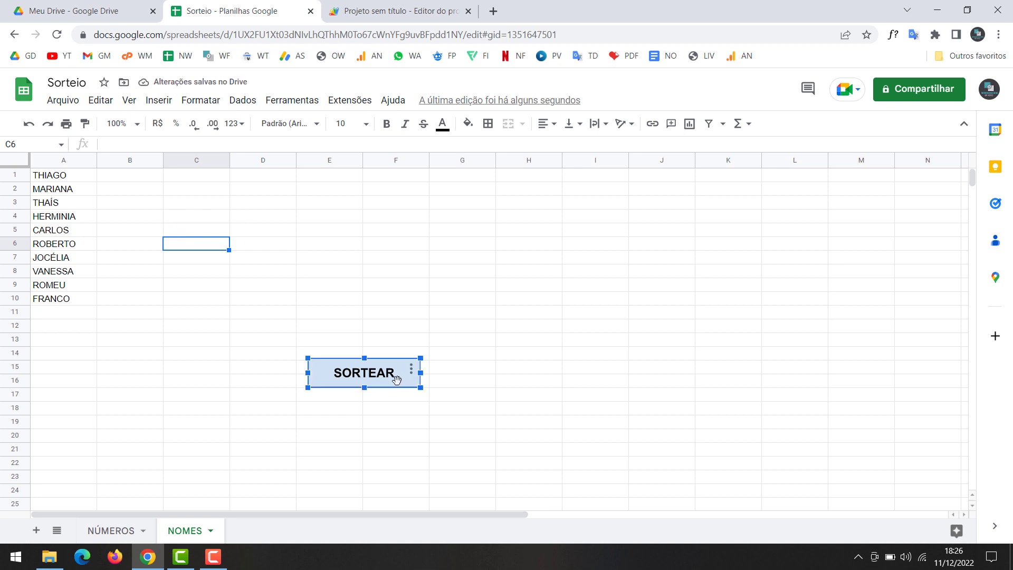
pyautogui.moveTo(400, 374)
pyautogui.mouseDown()
pyautogui.moveTo(207, 205)
pyautogui.moveTo(209, 190)
pyautogui.mouseUp()
pyautogui.click(266, 230)
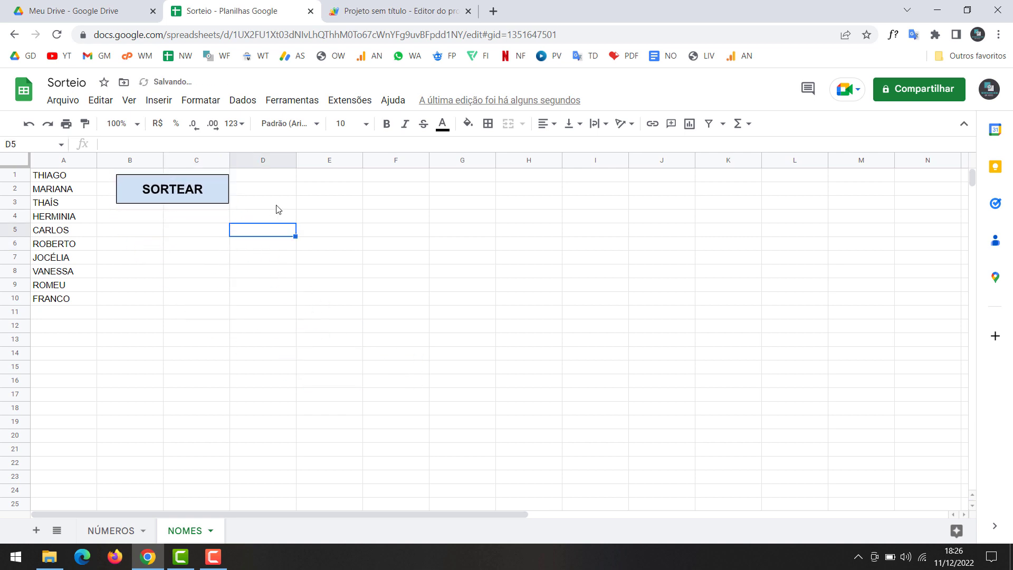
# Fill cell E1 green from the Cor de preenchimento palette.
pyautogui.click(319, 180)
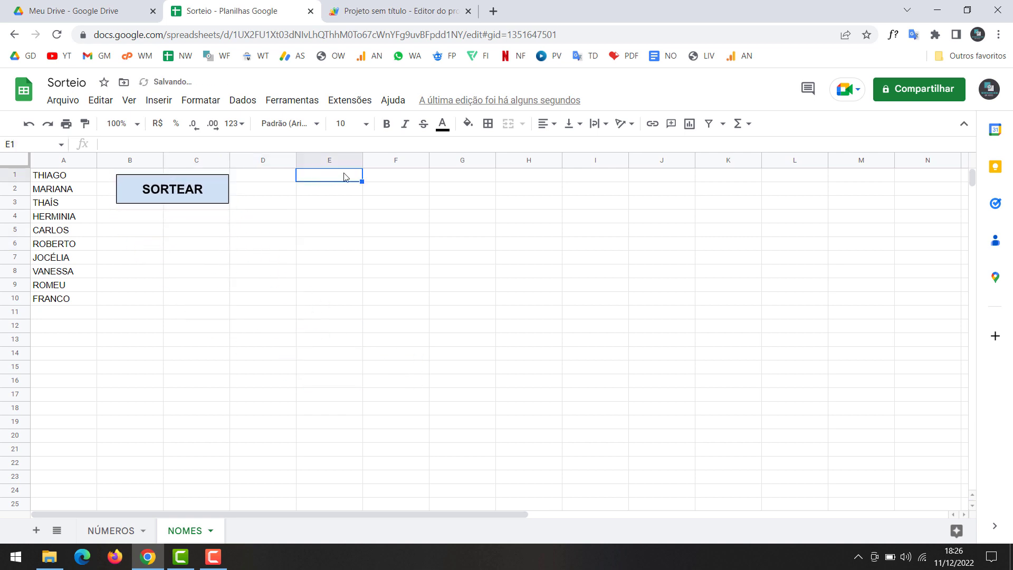
pyautogui.click(468, 124)
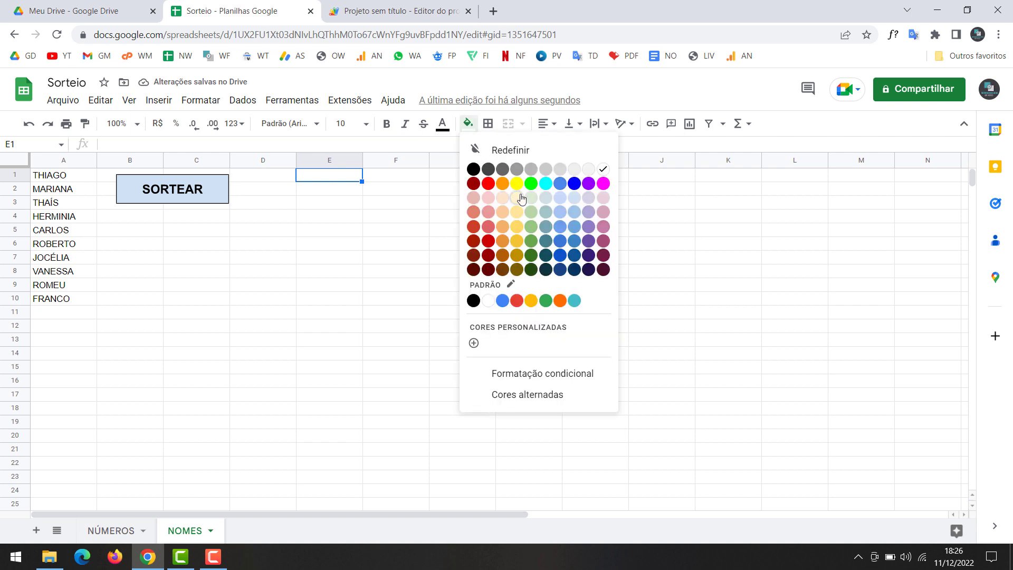
pyautogui.click(534, 243)
pyautogui.click(355, 256)
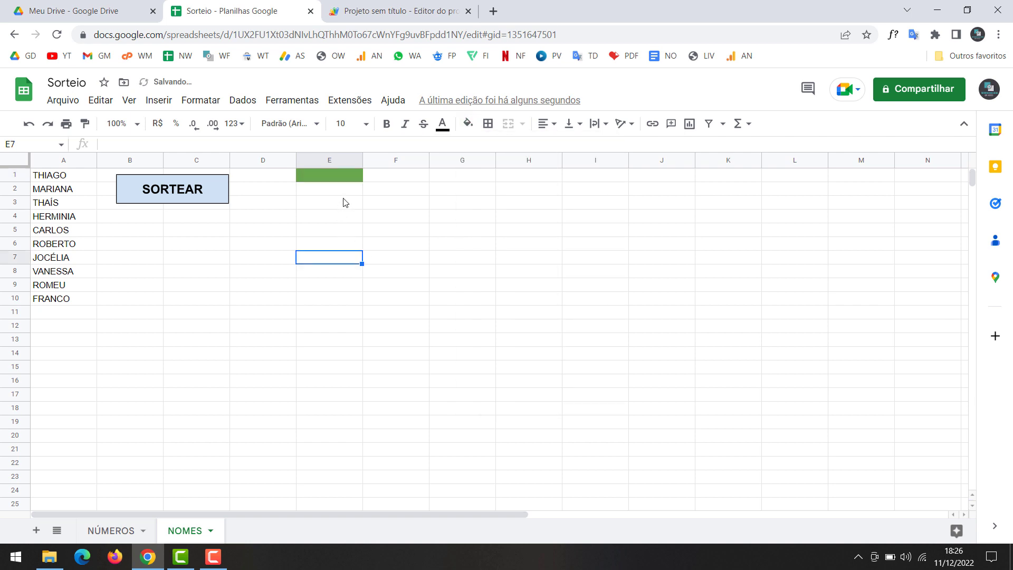
pyautogui.click(341, 180)
pyautogui.click(172, 188)
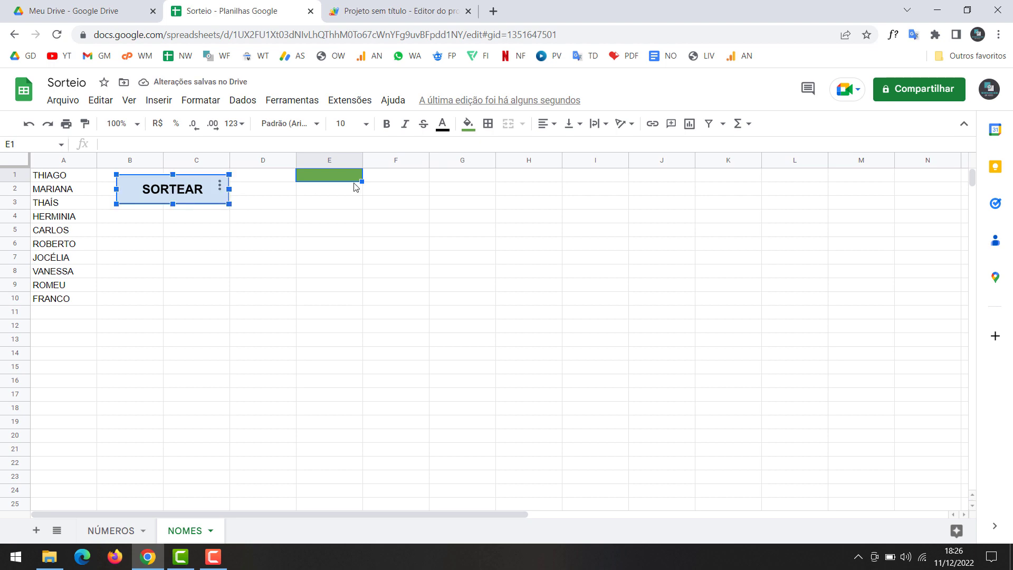
pyautogui.click(336, 230)
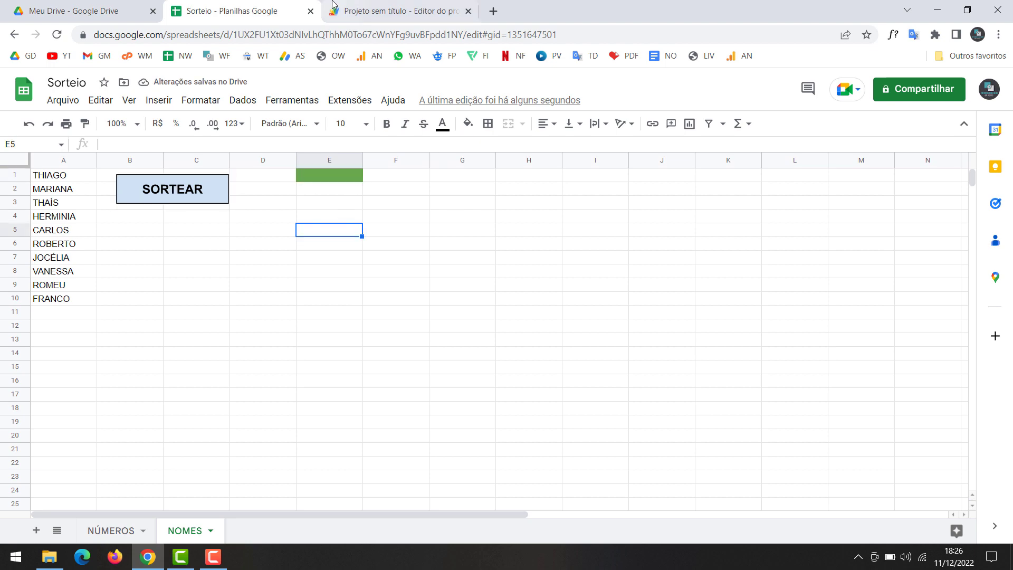
# Add '//Faz o sorteio pelo nome na lista' and an empty sortearPorNome() function, copying its name.
pyautogui.click(383, 7)
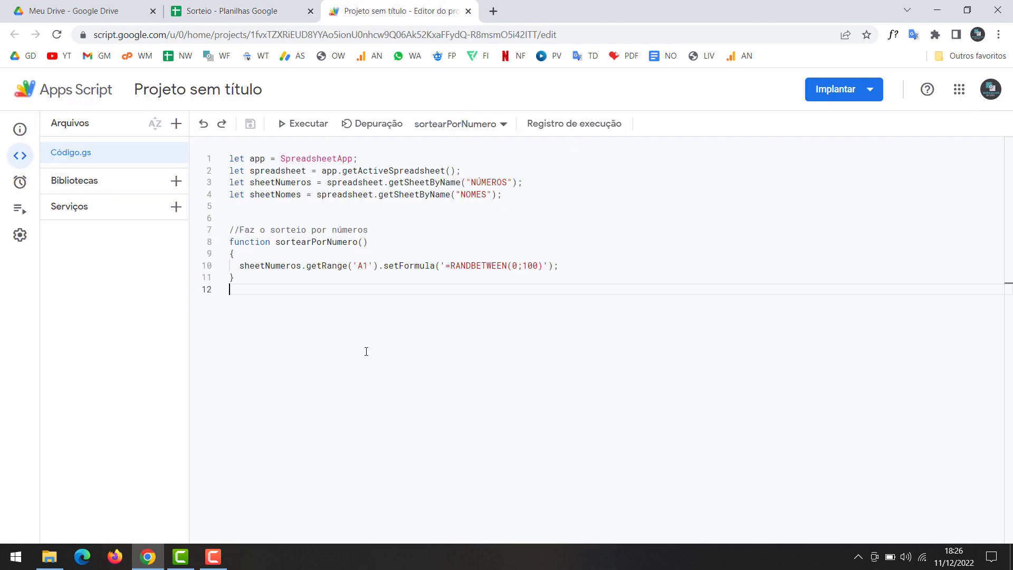
pyautogui.press('Return')
pyautogui.press('Return')
pyautogui.press('Return')
pyautogui.write('//F')
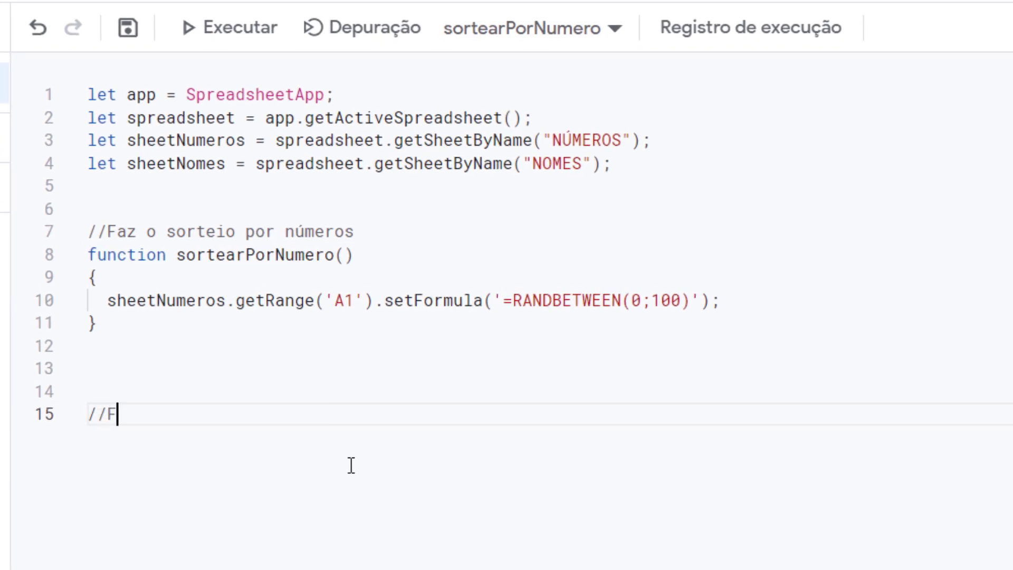
pyautogui.write('az o sorteio ')
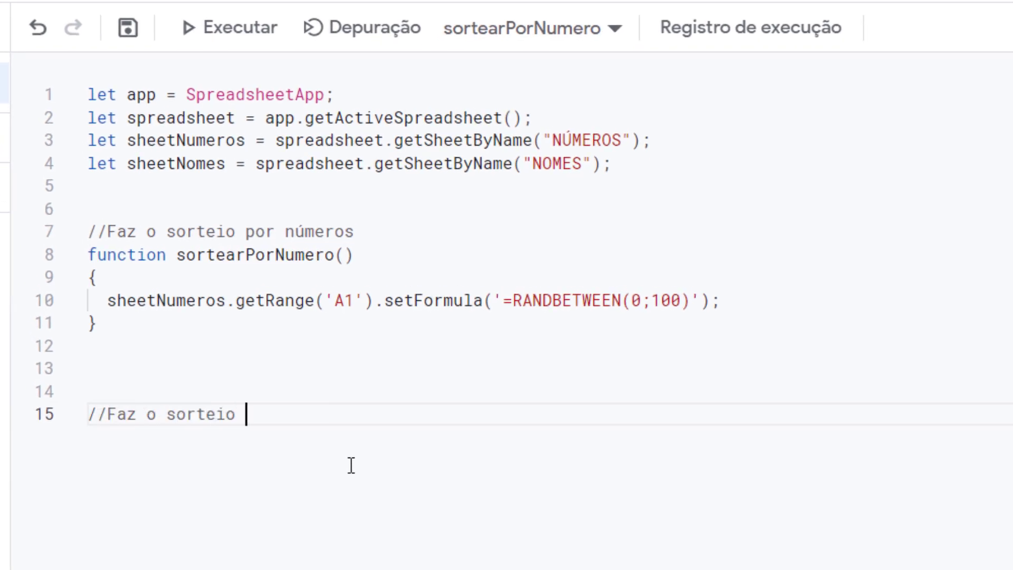
pyautogui.write('pelo nome na lista')
pyautogui.press('Return')
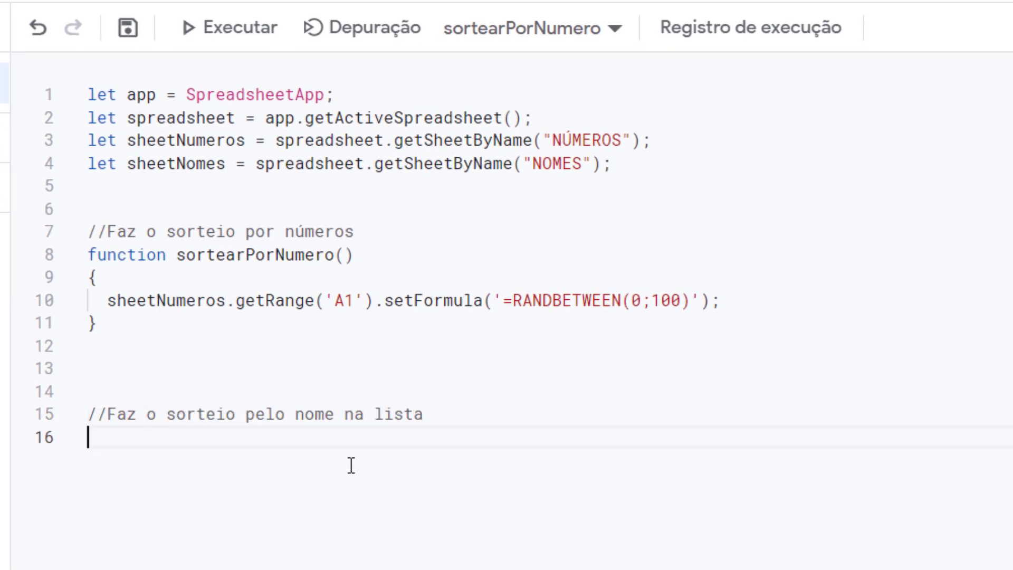
pyautogui.write('function sorter')
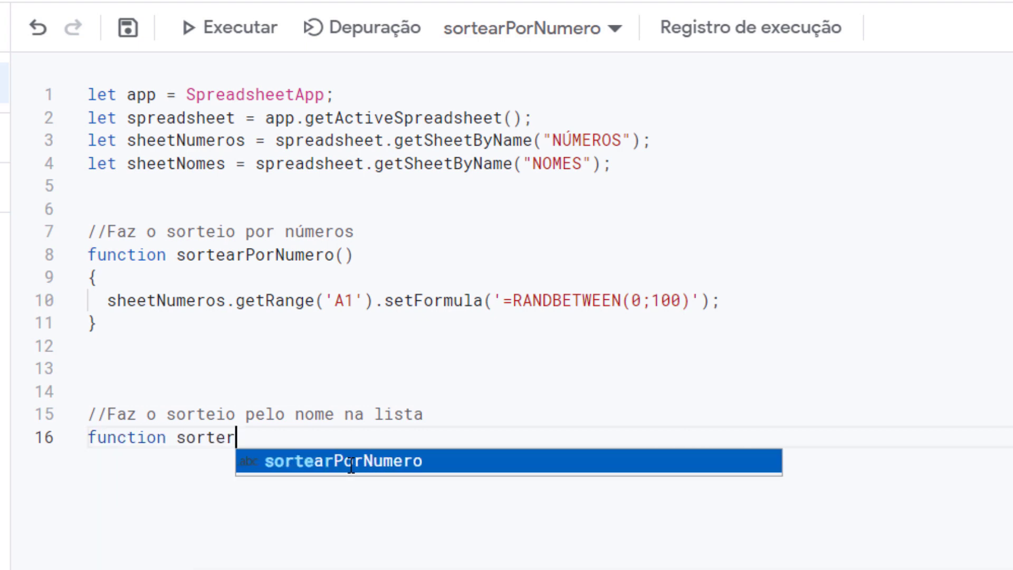
pyautogui.press('BackSpace')
pyautogui.write('arporN')
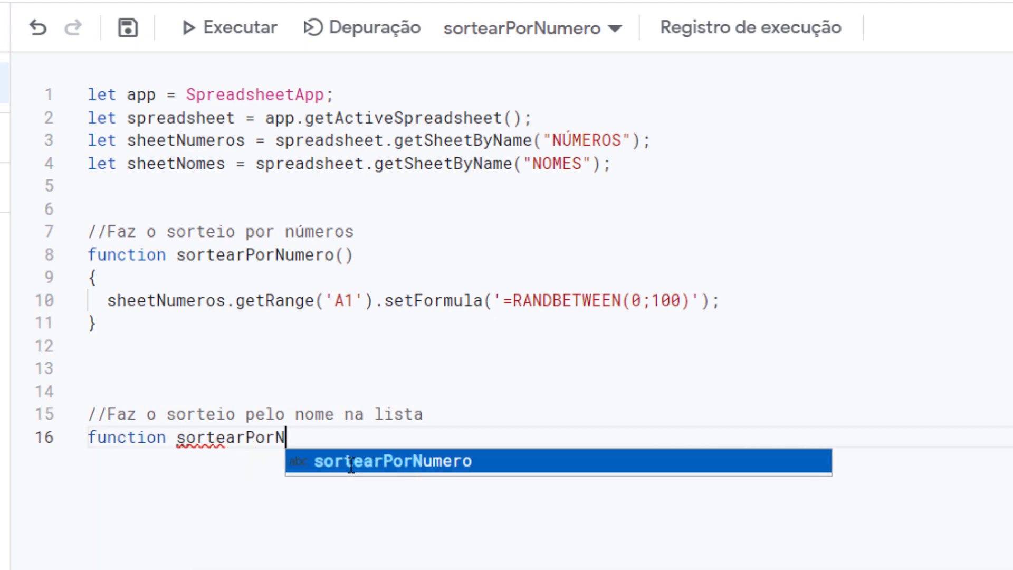
pyautogui.write('ome()')
pyautogui.press('Return')
pyautogui.write('{')
pyautogui.press('Return')
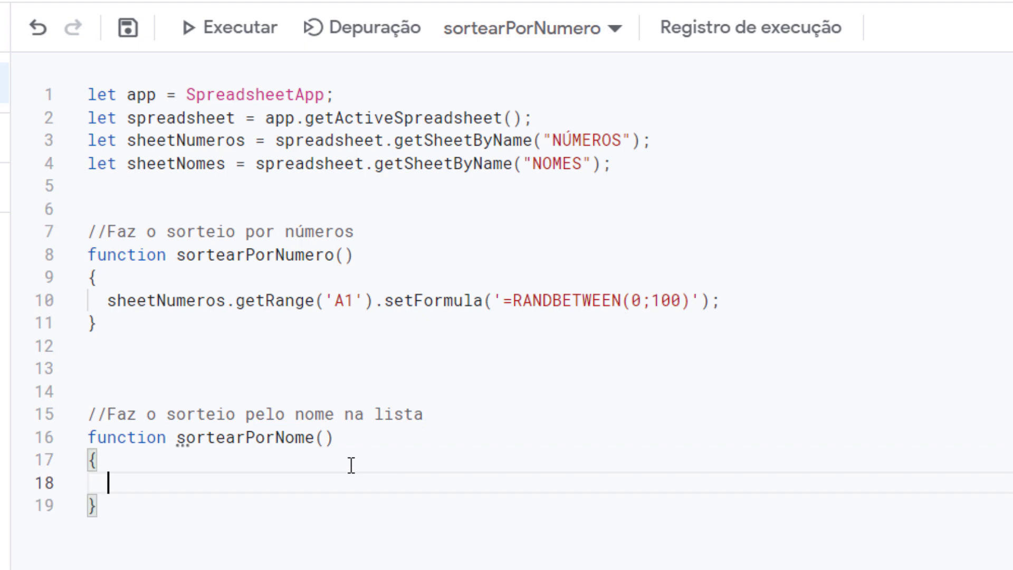
pyautogui.doubleClick(286, 440)
pyautogui.hotkey('ctrl', 'c')
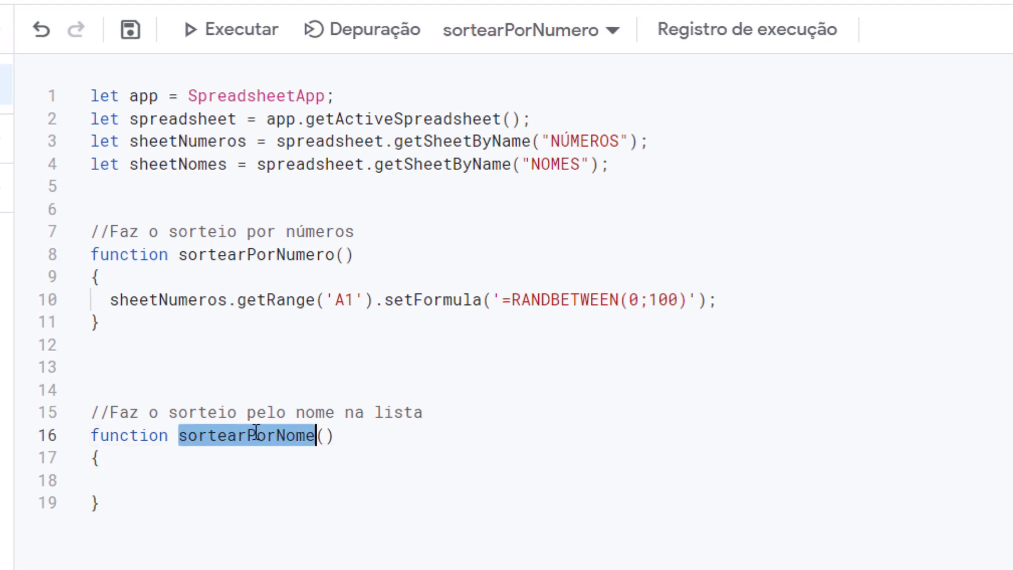
pyautogui.hotkey('ctrl', 'shift', 'Tab')
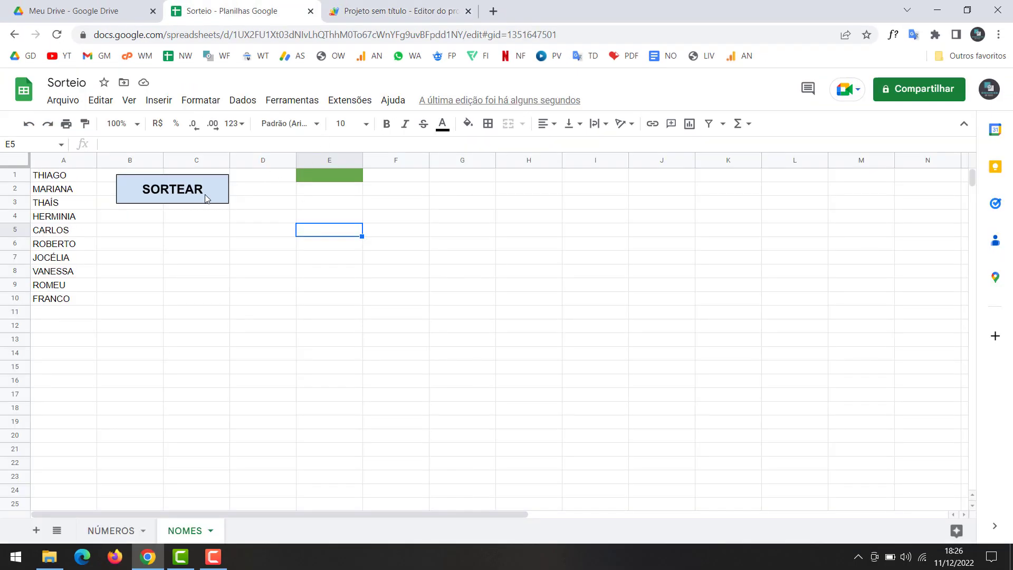
# Assign the sortearPorNome script to the NOMES sheet's SORTEAR button.
pyautogui.rightClick(206, 198)
pyautogui.click(220, 187)
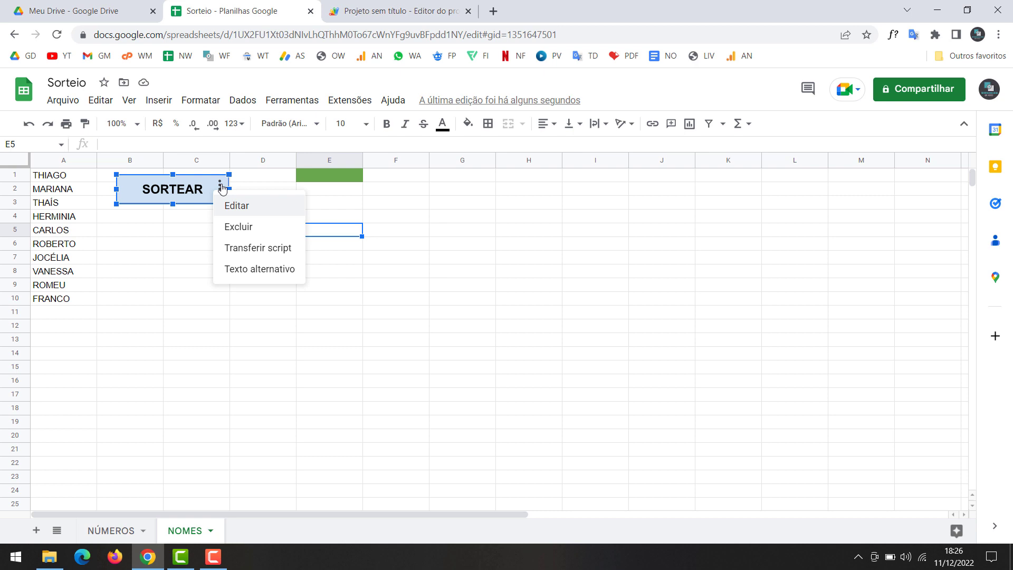
pyautogui.click(250, 254)
pyautogui.hotkey('ctrl', 'v')
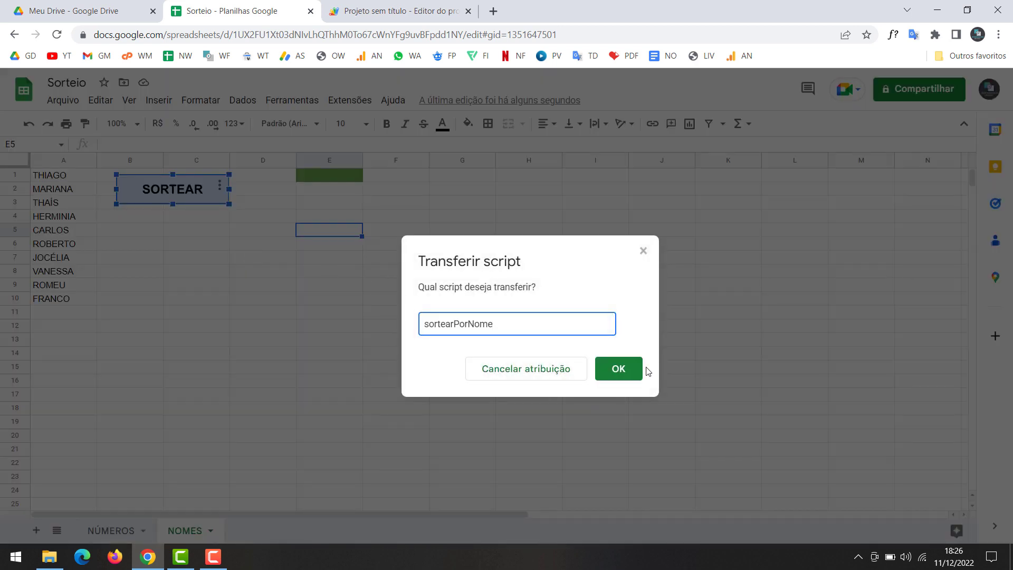
pyautogui.click(640, 370)
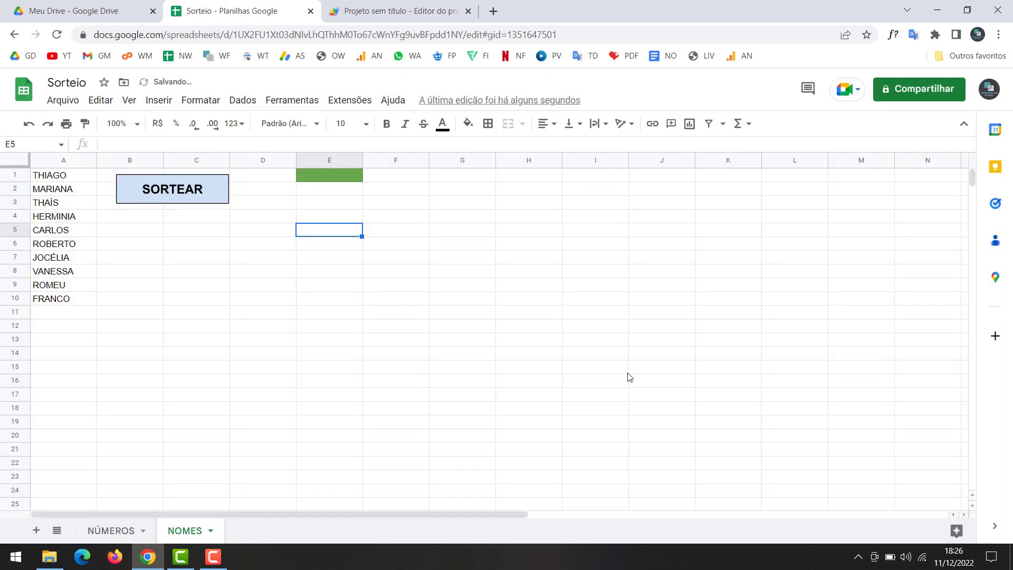
# Back in Apps Script, place the caret inside the empty sortearPorNome body.
pyautogui.click(393, 11)
pyautogui.click(359, 418)
pyautogui.click(326, 361)
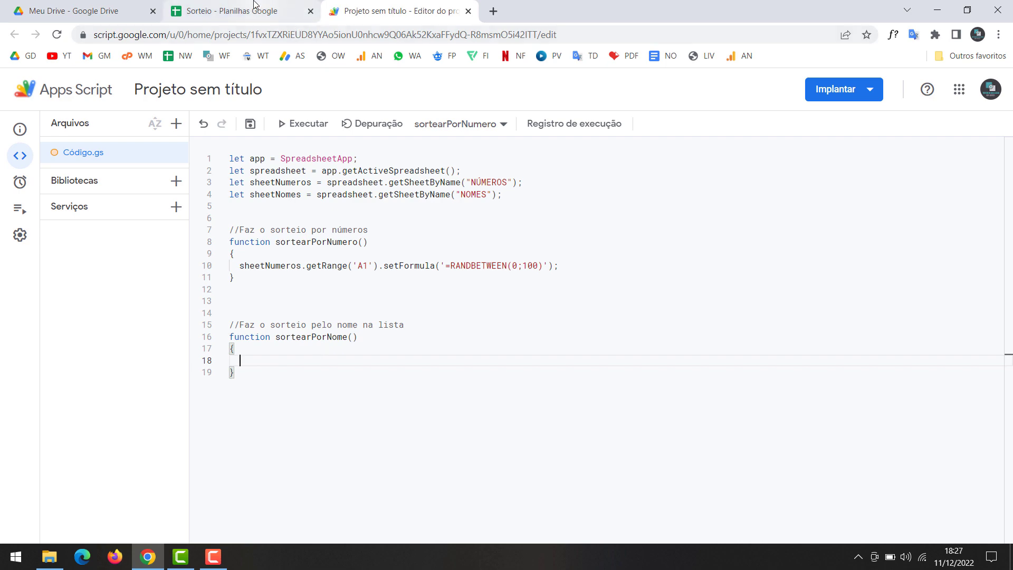
# Declare let cont = 0 and start let values = sheetNomes.getRange(.
pyautogui.write('let ')
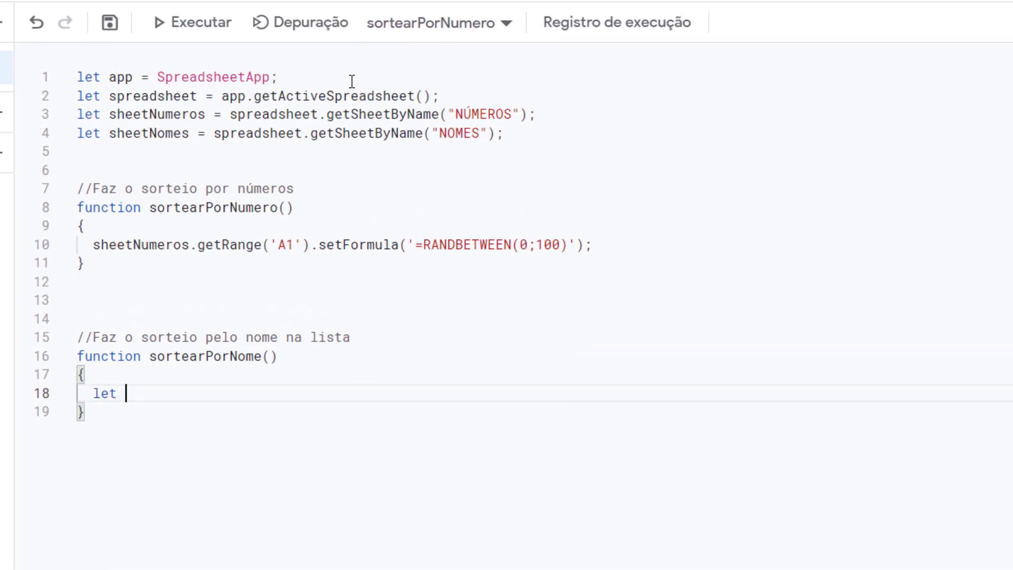
pyautogui.write('cont = 0;')
pyautogui.press('Return')
pyautogui.write('let val')
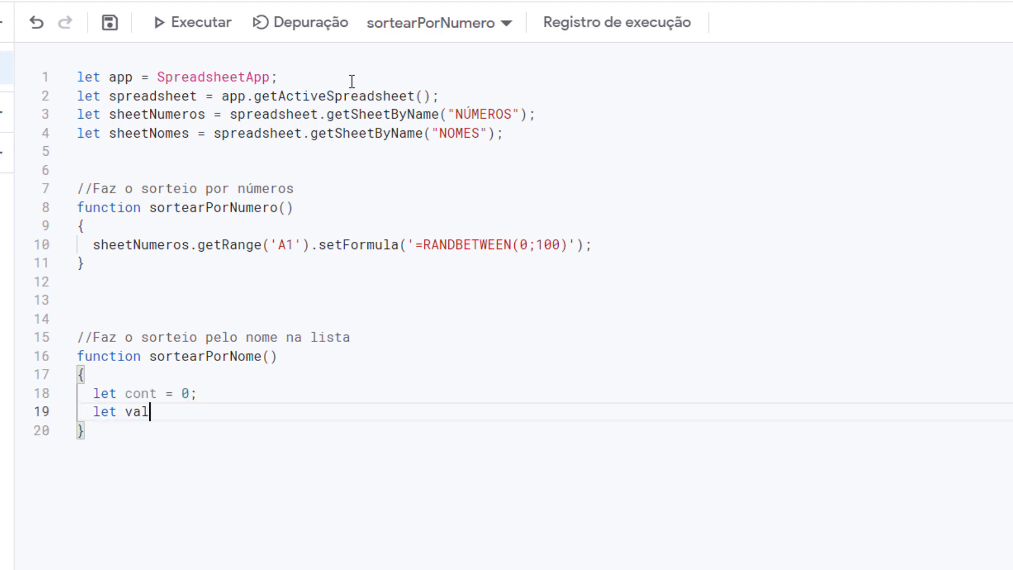
pyautogui.write('ues = she')
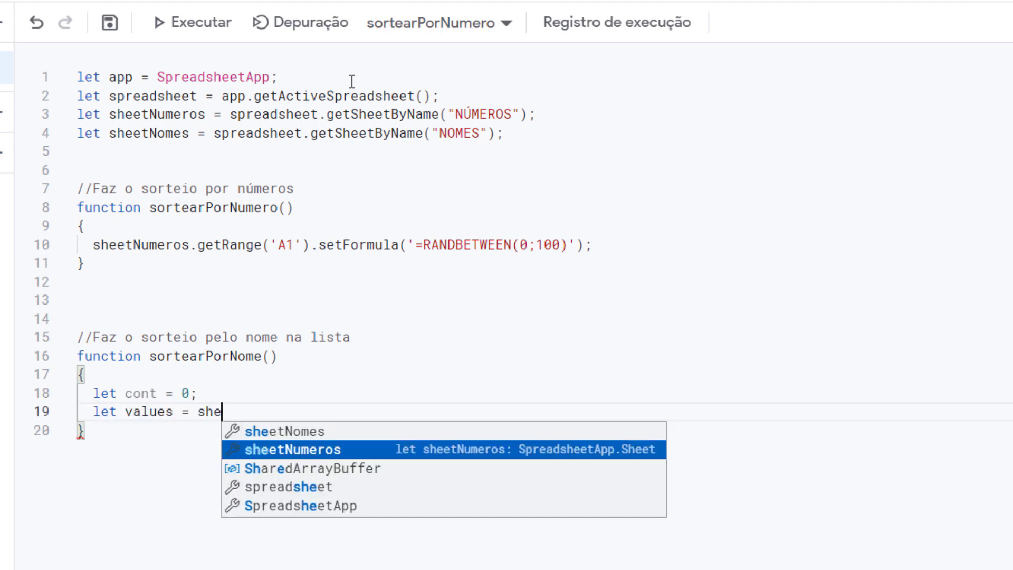
pyautogui.write('et')
pyautogui.press('Up')
pyautogui.press('Return')
pyautogui.write('.')
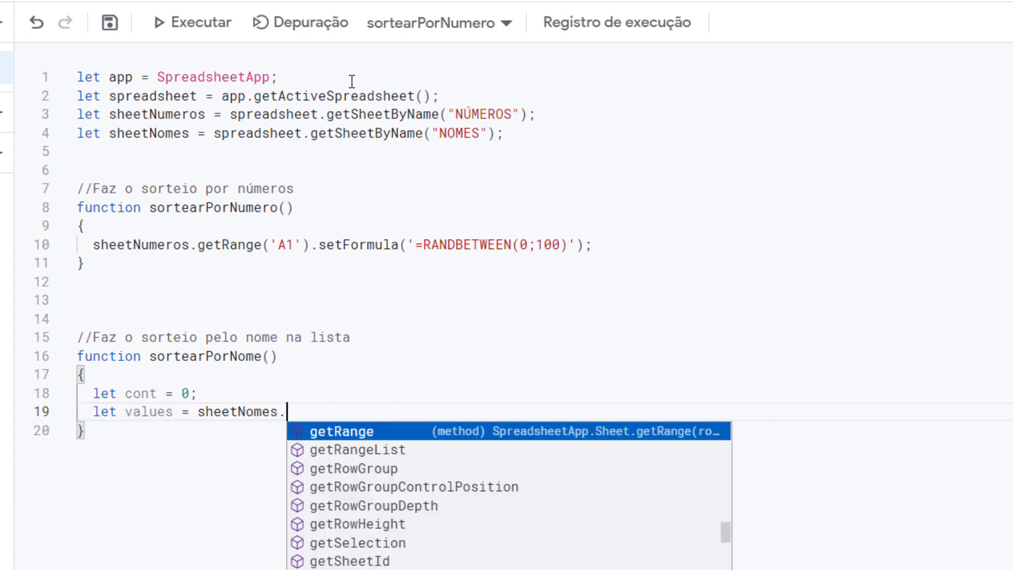
pyautogui.write('get')
pyautogui.press('Return')
pyautogui.write('(')
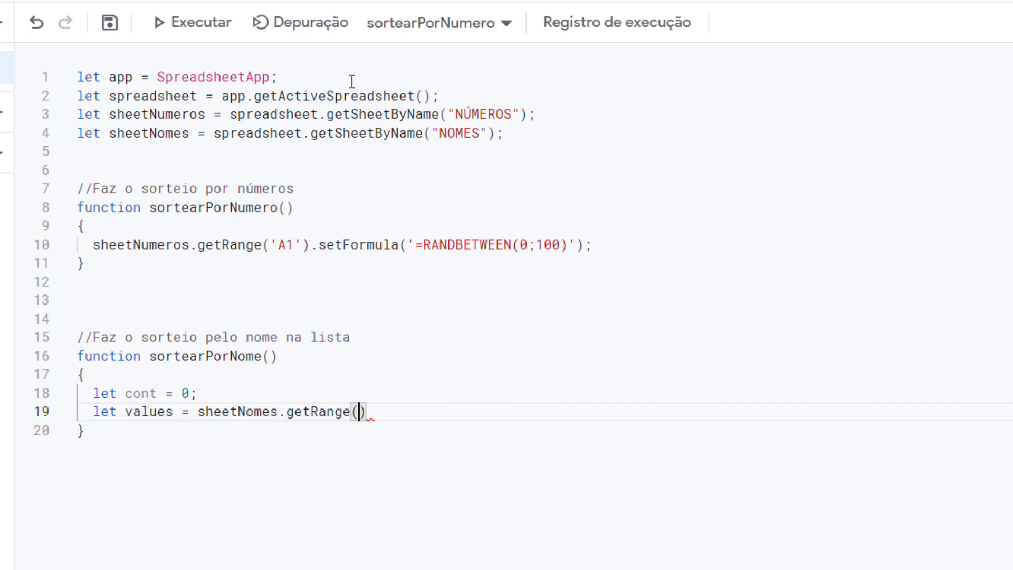
pyautogui.write("'!")
pyautogui.press('BackSpace')
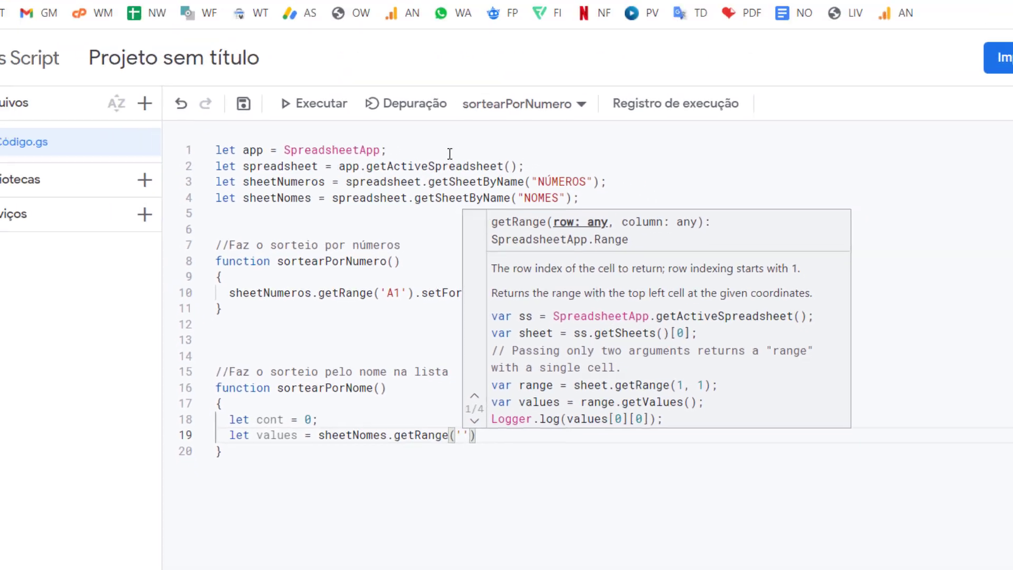
# Check the name column in the Sorteio sheet, then complete getRange('A1:A').getValues();.
pyautogui.hotkey('ctrl', 'shift', 'Tab')
pyautogui.click(325, 558)
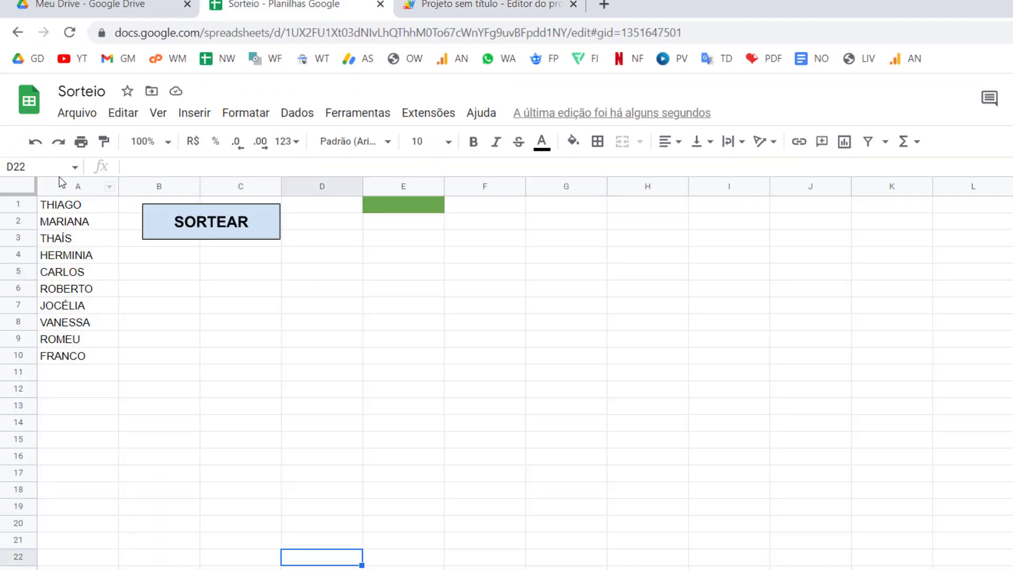
pyautogui.click(74, 188)
pyautogui.click(173, 287)
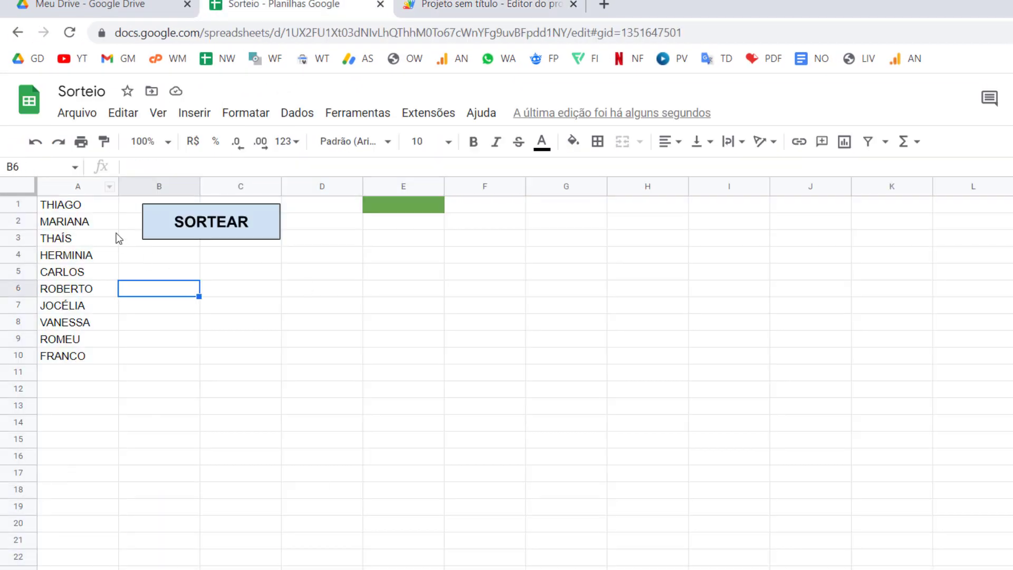
pyautogui.click(98, 209)
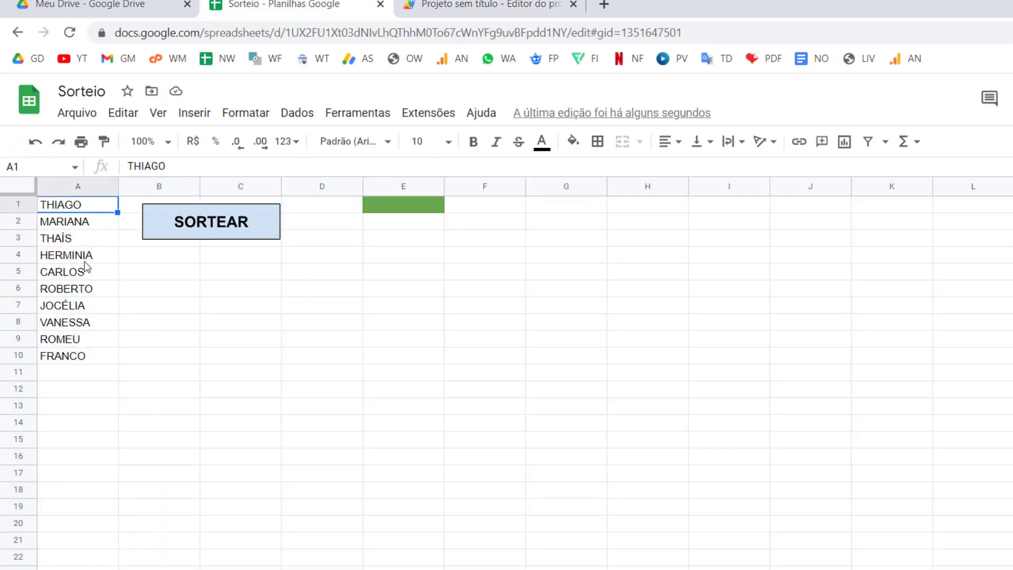
pyautogui.click(79, 187)
pyautogui.click(108, 357)
pyautogui.click(109, 422)
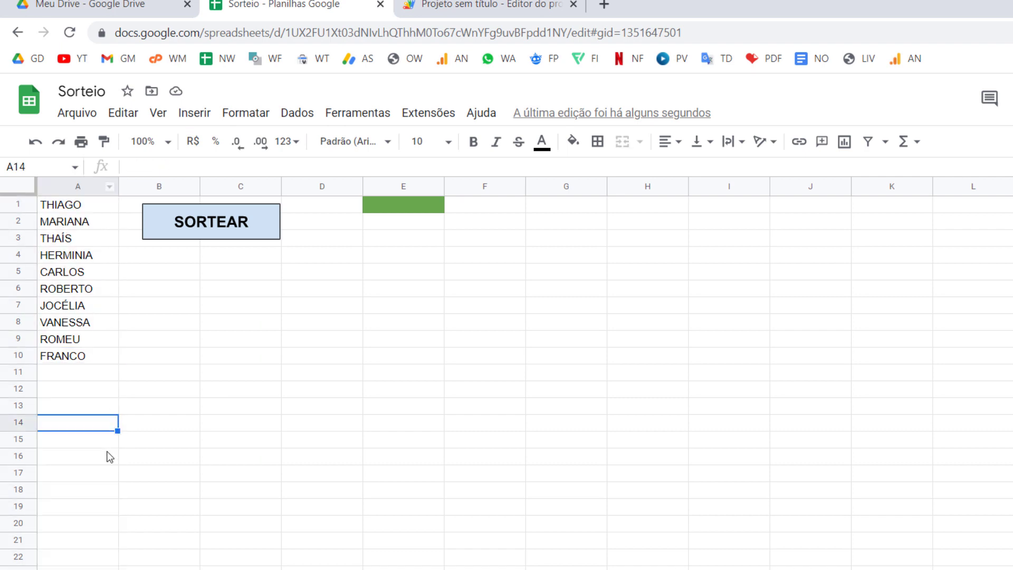
pyautogui.press('Down')
pyautogui.press('Down')
pyautogui.press('Down')
pyautogui.press('Down')
pyautogui.press('Down')
pyautogui.press('Down')
pyautogui.press('Down')
pyautogui.press('Down')
pyautogui.press('Down')
pyautogui.press('Down')
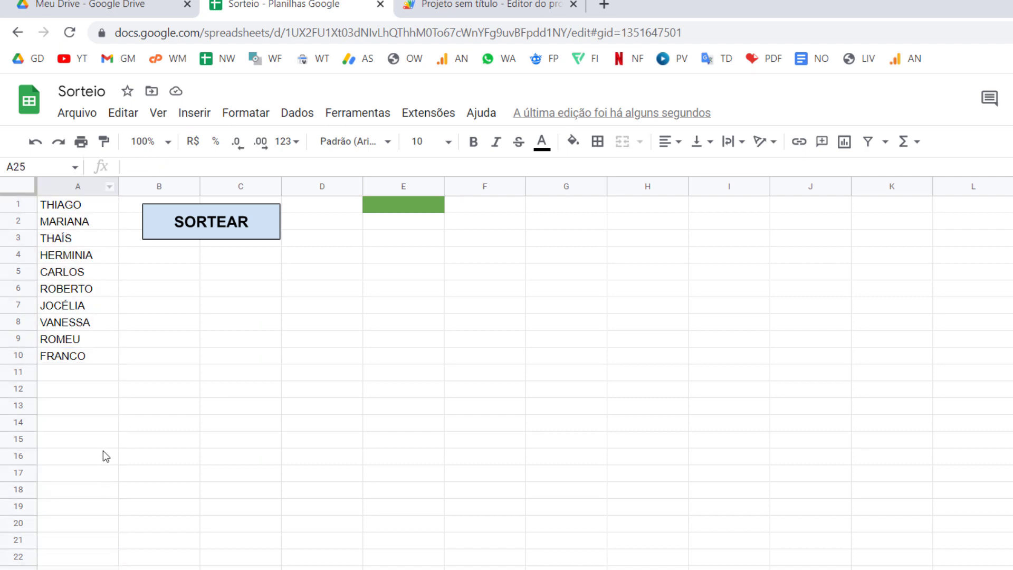
pyautogui.click(94, 371)
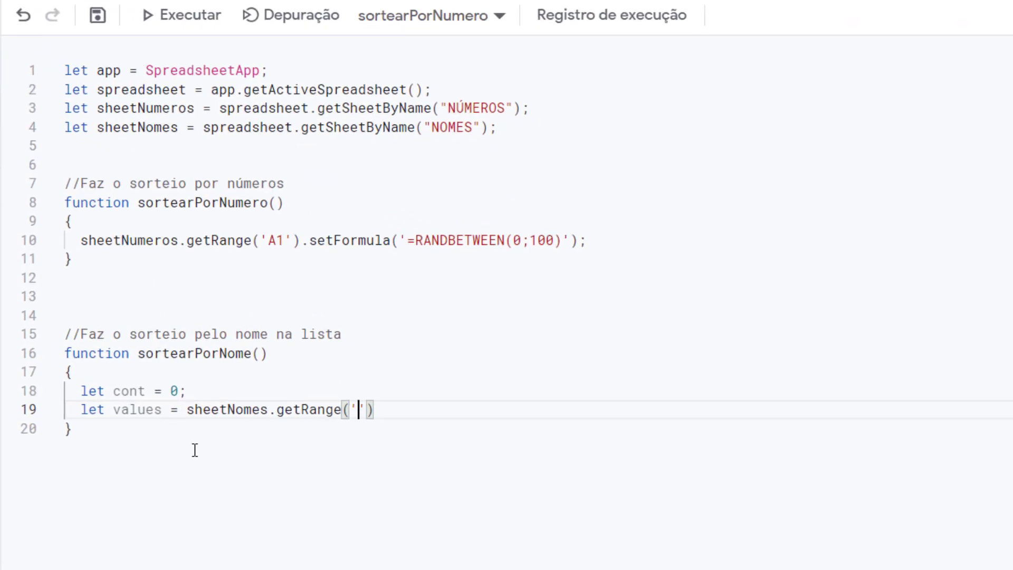
pyautogui.write('A1:')
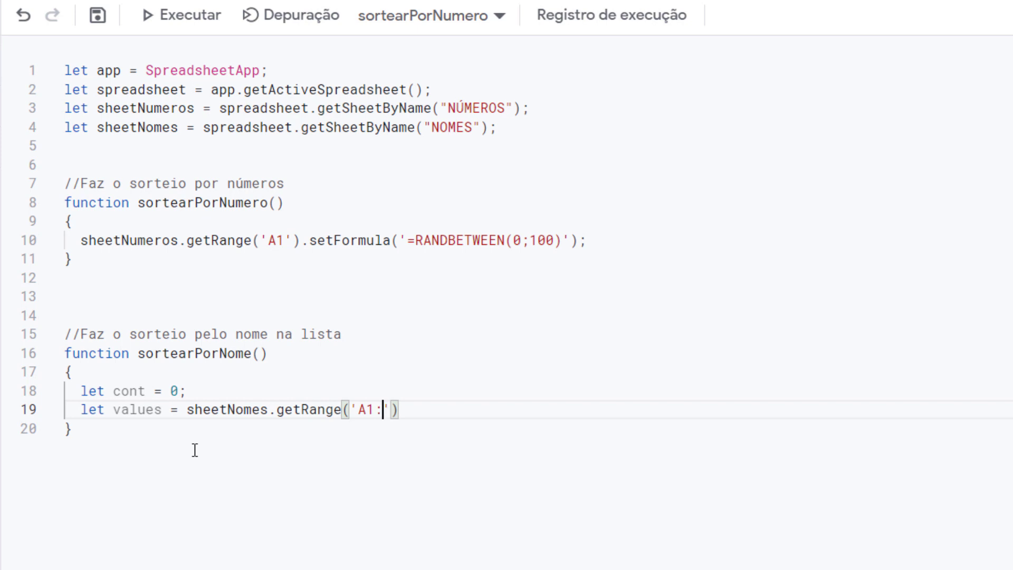
pyautogui.write("A').get")
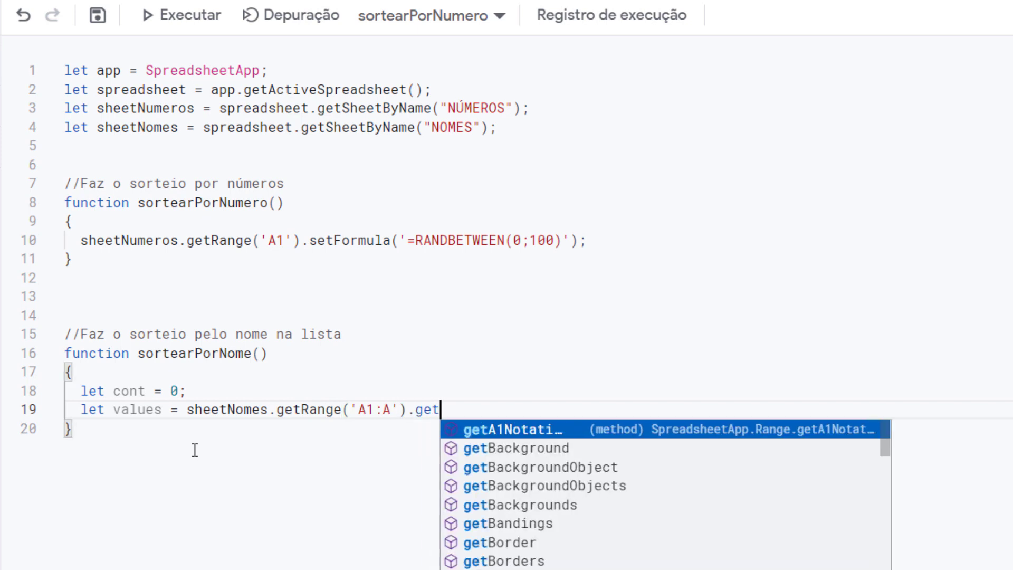
pyautogui.write('Values();')
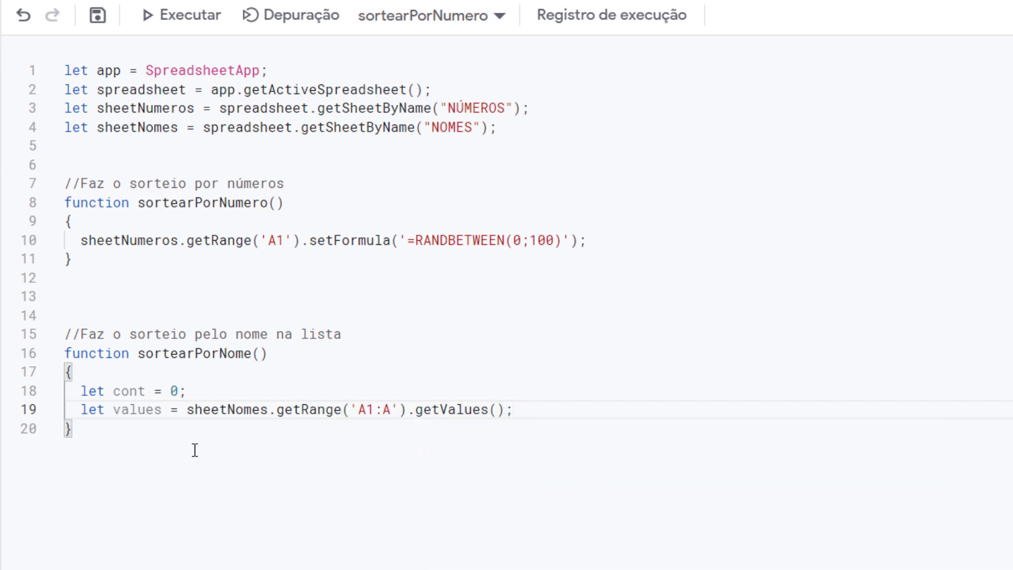
pyautogui.press('Return')
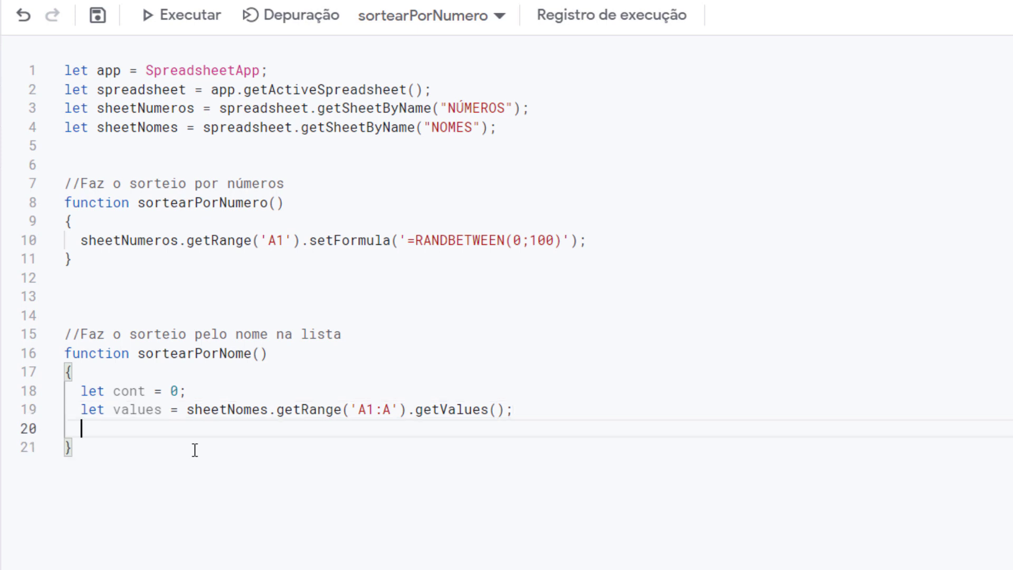
# Add a values.map((elem,ind,obj)=>{...}); loop containing if(elem[0] != ""){ }.
pyautogui.write('values')
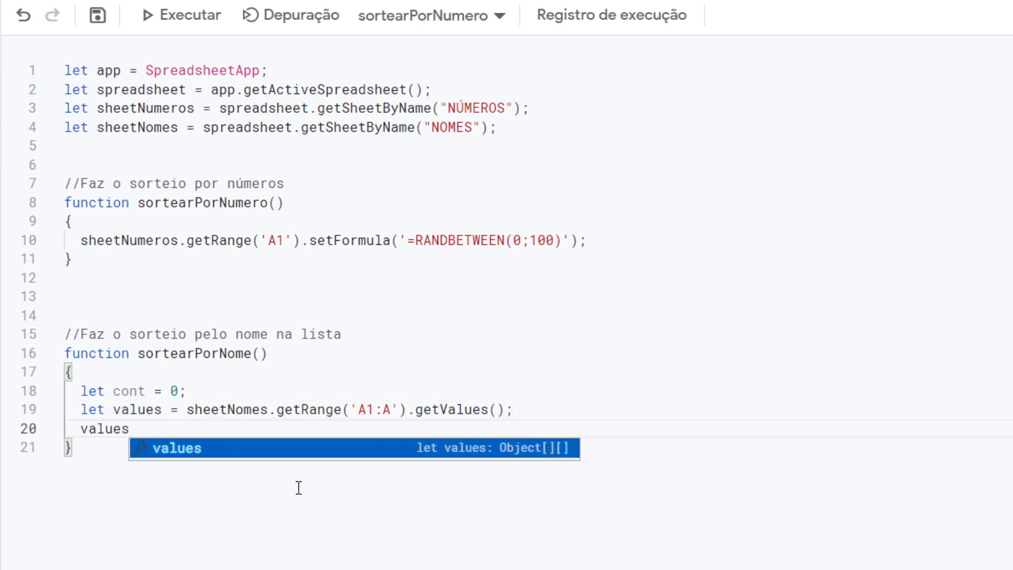
pyautogui.write('.map')
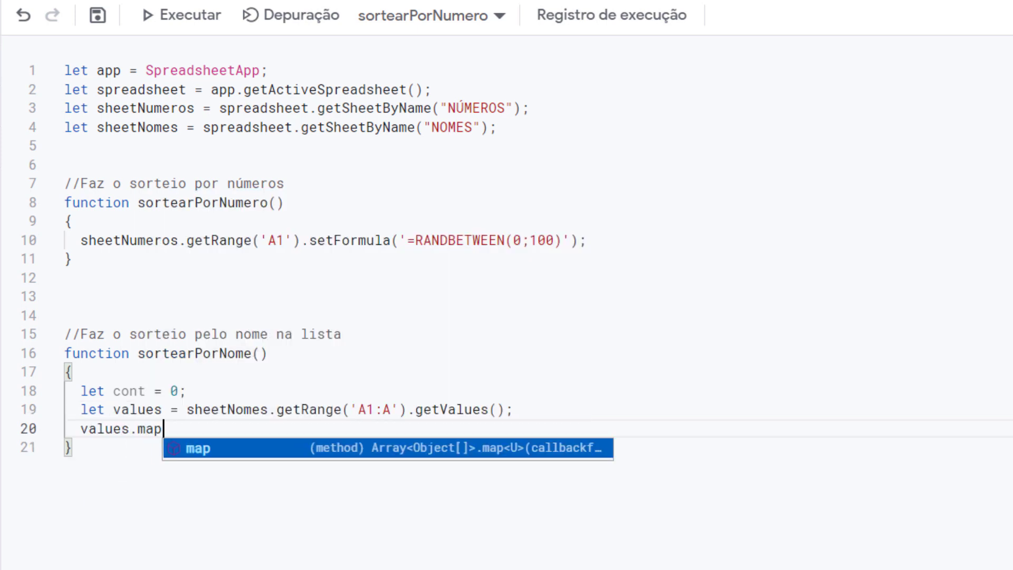
pyautogui.write('((elem,in')
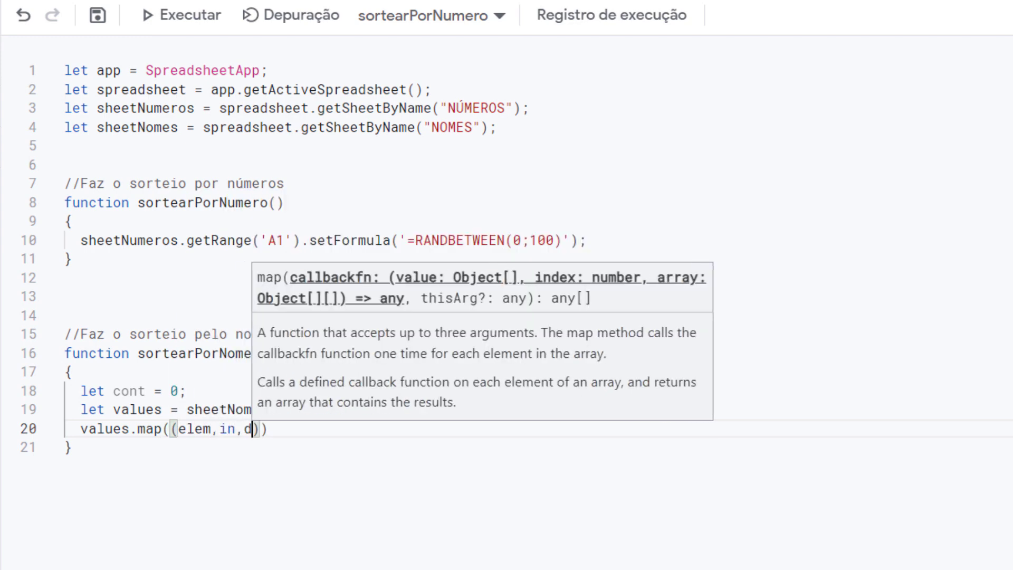
pyautogui.write('d,obj)')
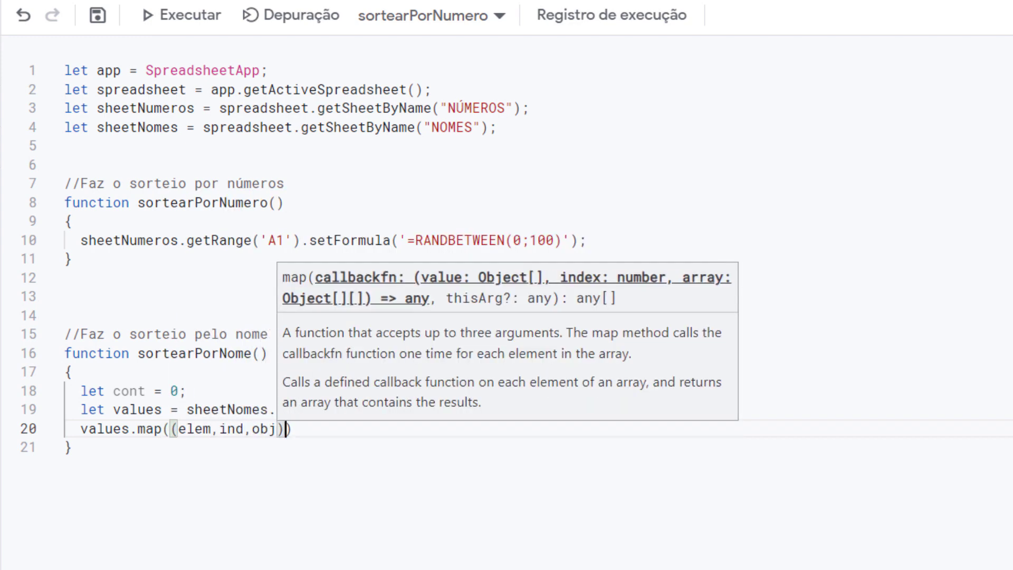
pyautogui.write('=>{')
pyautogui.press('Return')
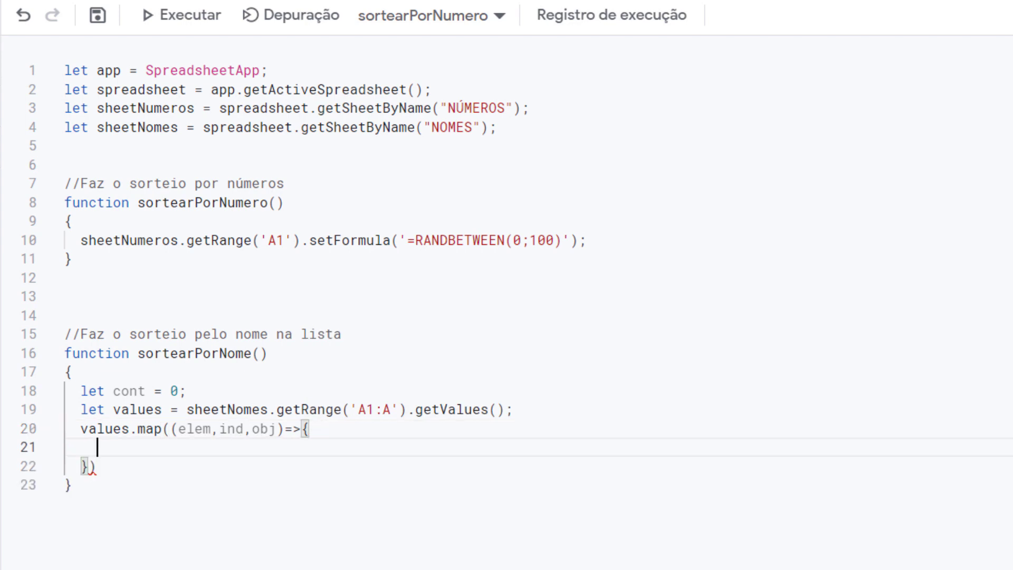
pyautogui.press('Down')
pyautogui.write(';')
pyautogui.press('Up')
pyautogui.write('if(elem[0')
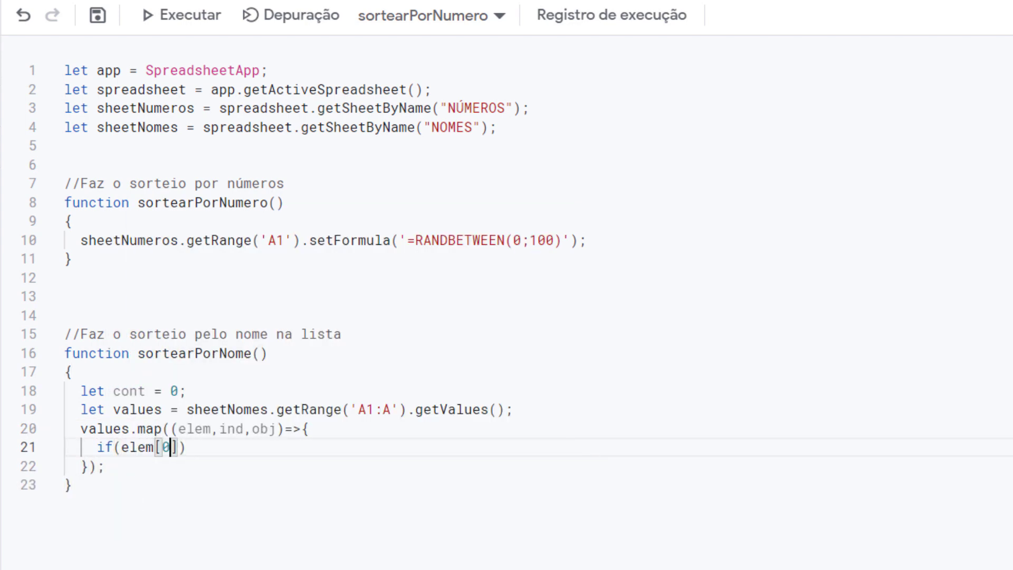
pyautogui.write('] !')
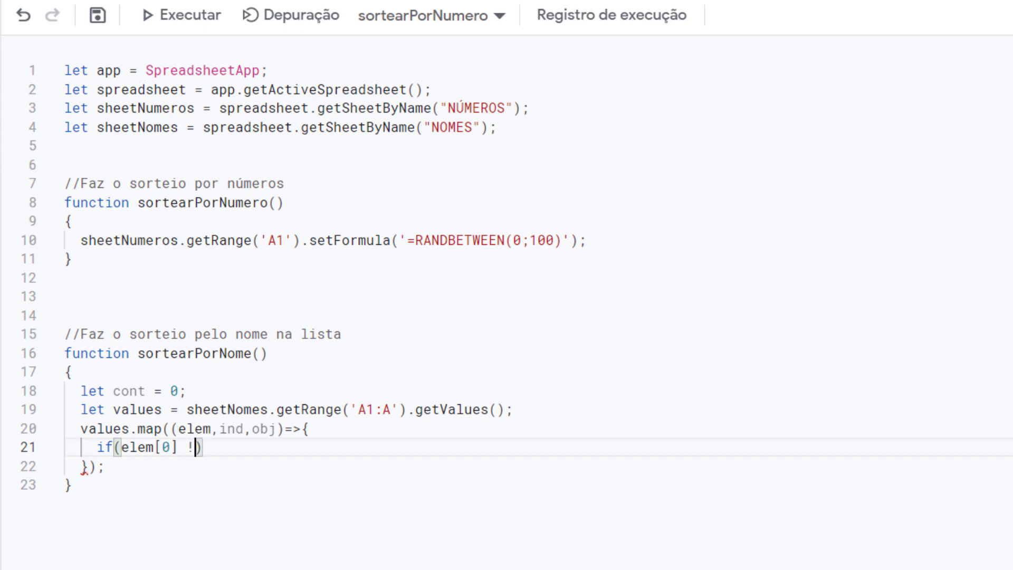
pyautogui.write('= ""')
pyautogui.write('){')
pyautogui.press('Return')
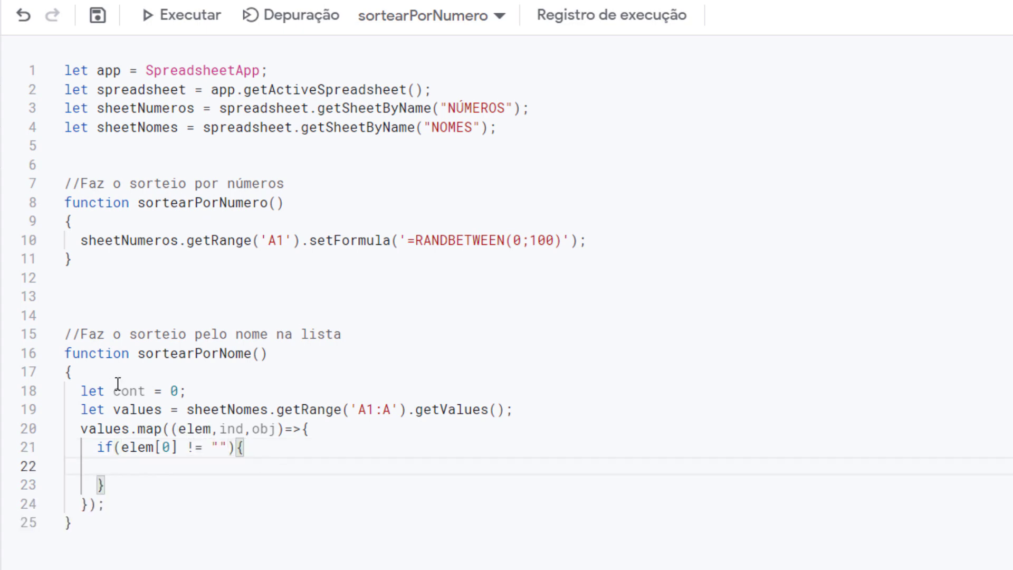
# Increment cont++ inside the check and add console.log(cont); after the loop.
pyautogui.doubleClick(118, 384)
pyautogui.click(169, 466)
pyautogui.write('cont++')
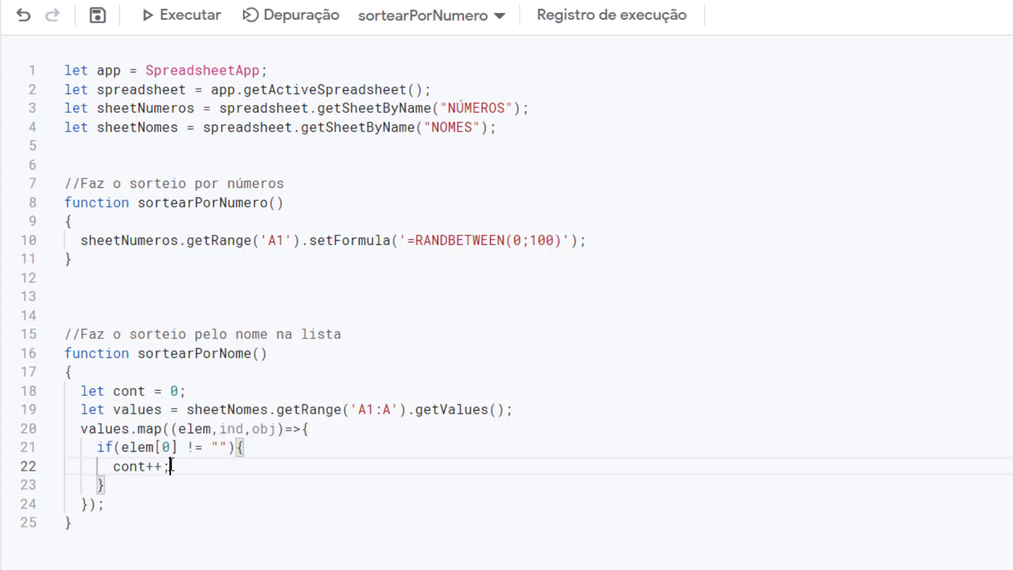
pyautogui.write(';')
pyautogui.click(144, 505)
pyautogui.press('Return')
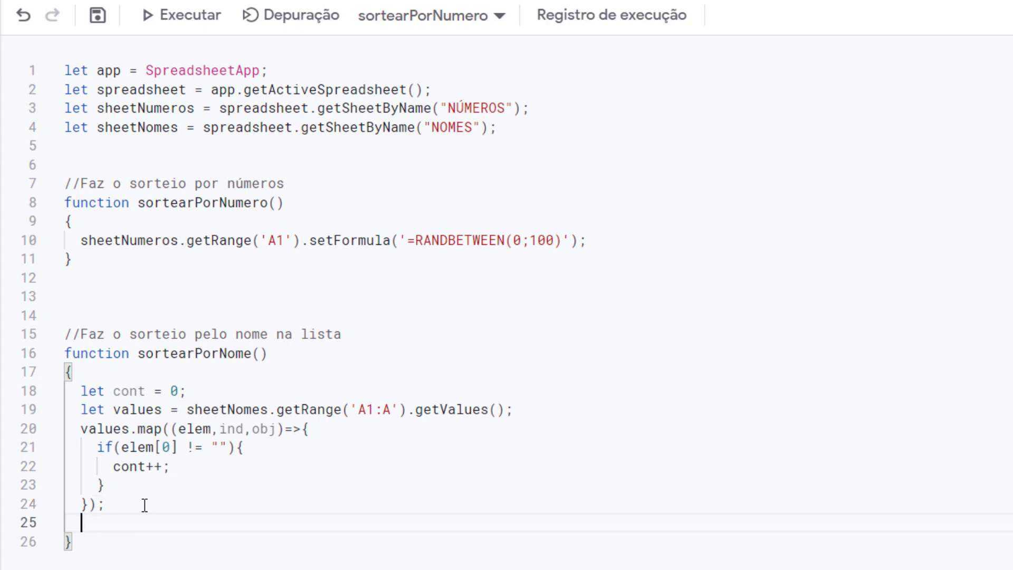
pyautogui.write('console.log')
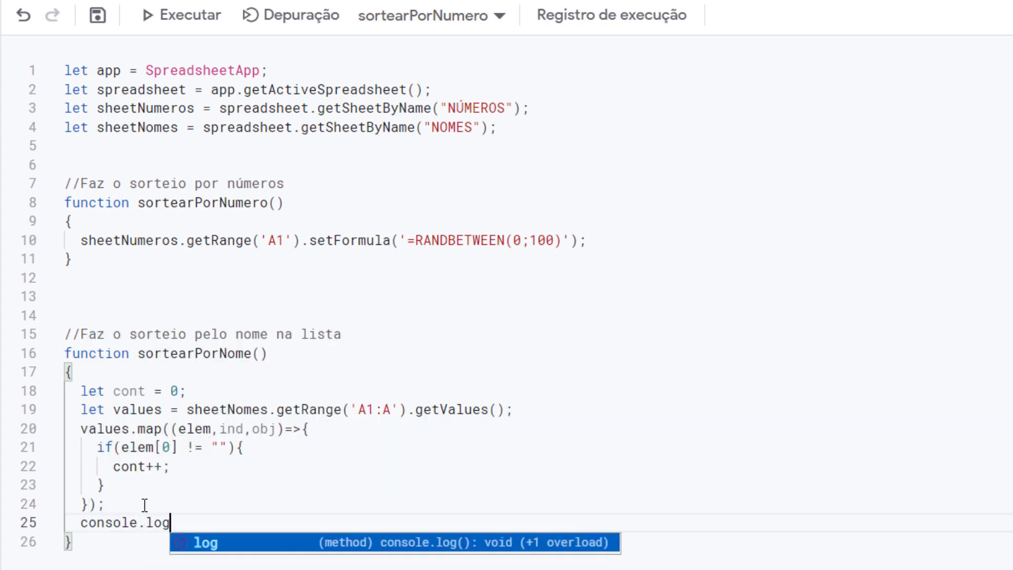
pyautogui.write('(cont);')
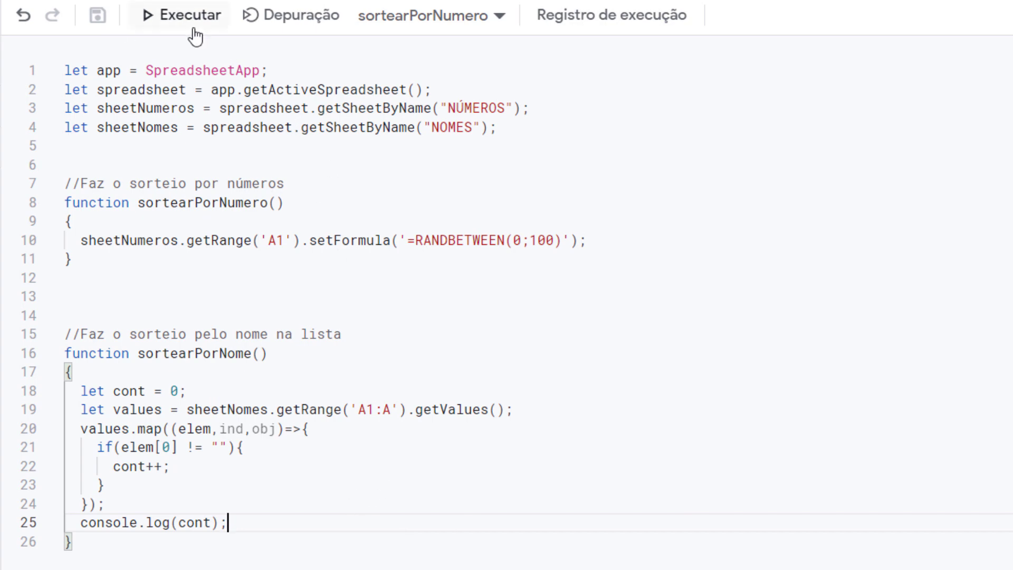
# Run sortearPorNome and confirm the execution log shows a count of 10.
pyautogui.click(422, 15)
pyautogui.click(441, 93)
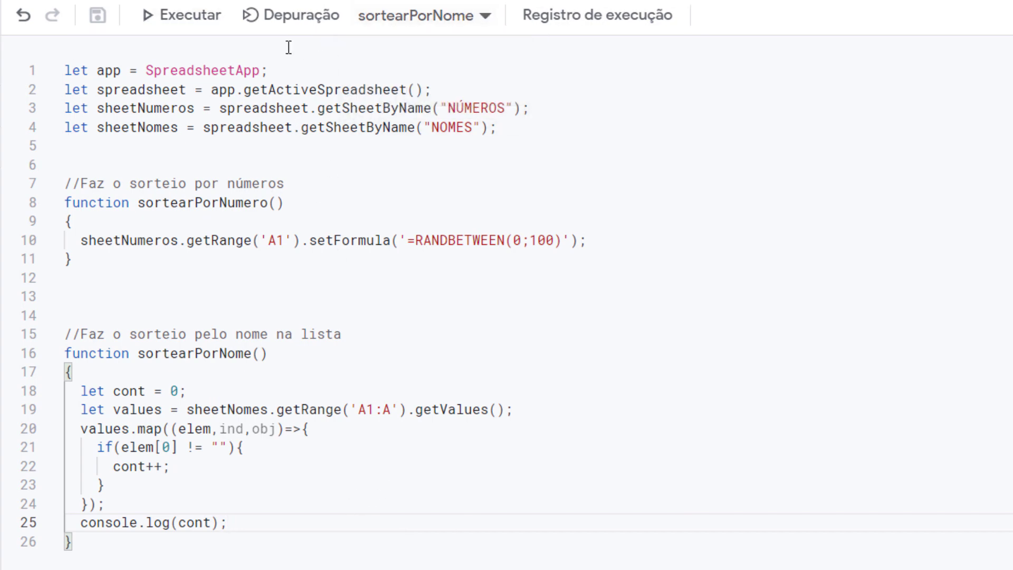
pyautogui.click(190, 15)
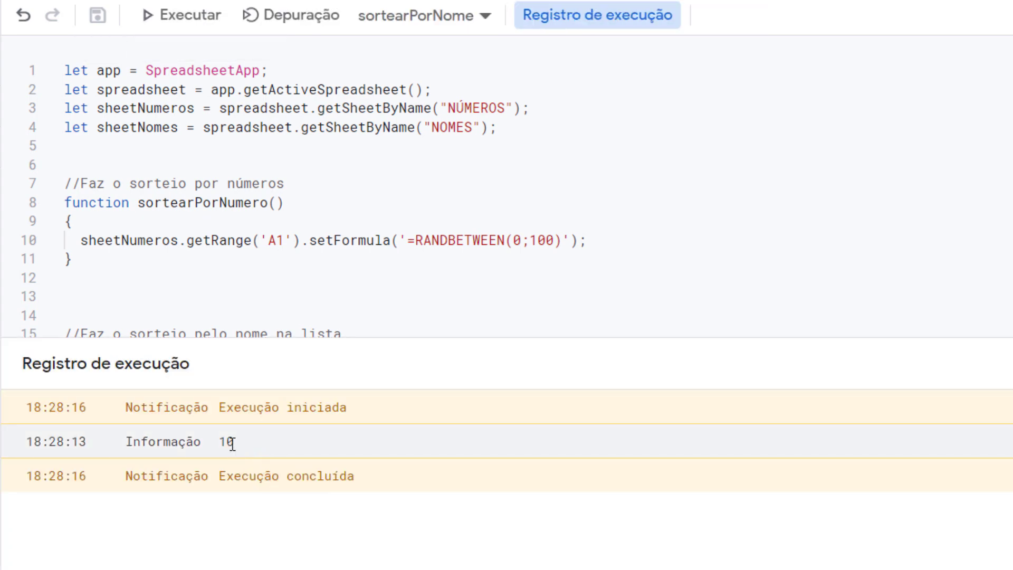
pyautogui.doubleClick(227, 441)
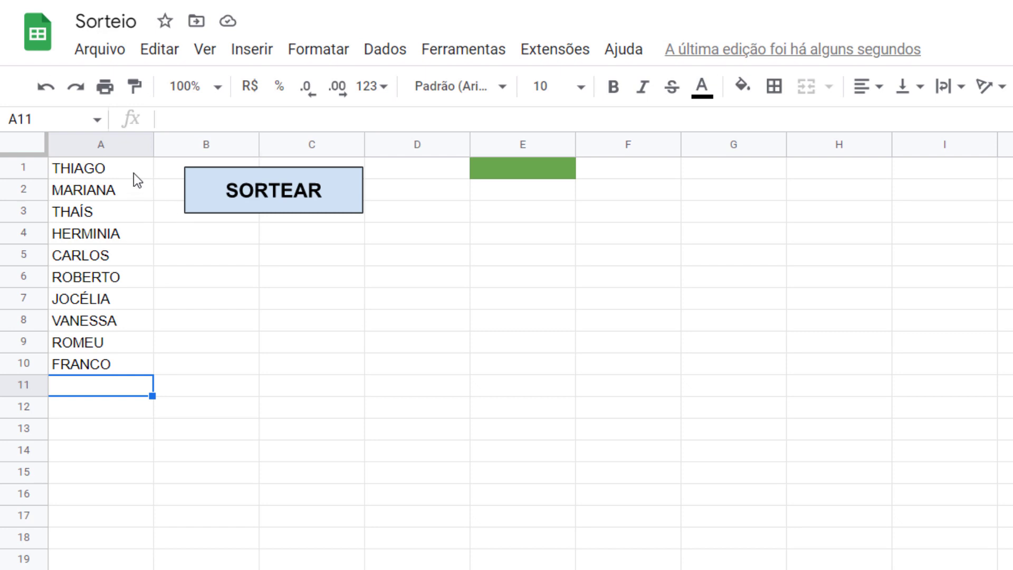
# Enter JÚLIO as the eleventh name in A11 of the NOMES list.
pyautogui.click(134, 173)
pyautogui.press('Down')
pyautogui.press('Down')
pyautogui.press('Down')
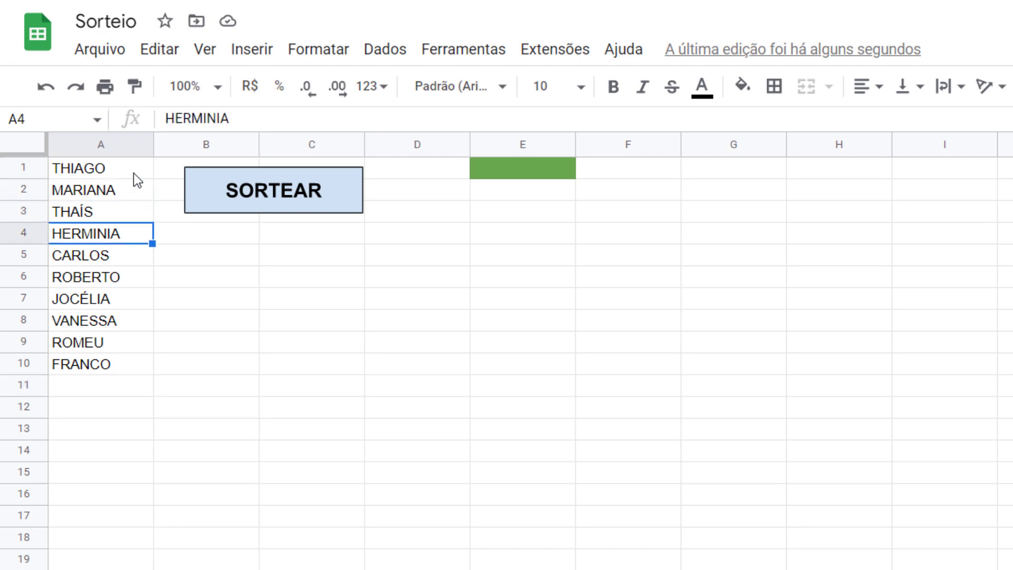
pyautogui.press('Down')
pyautogui.press('Down')
pyautogui.press('Down')
pyautogui.press('Down')
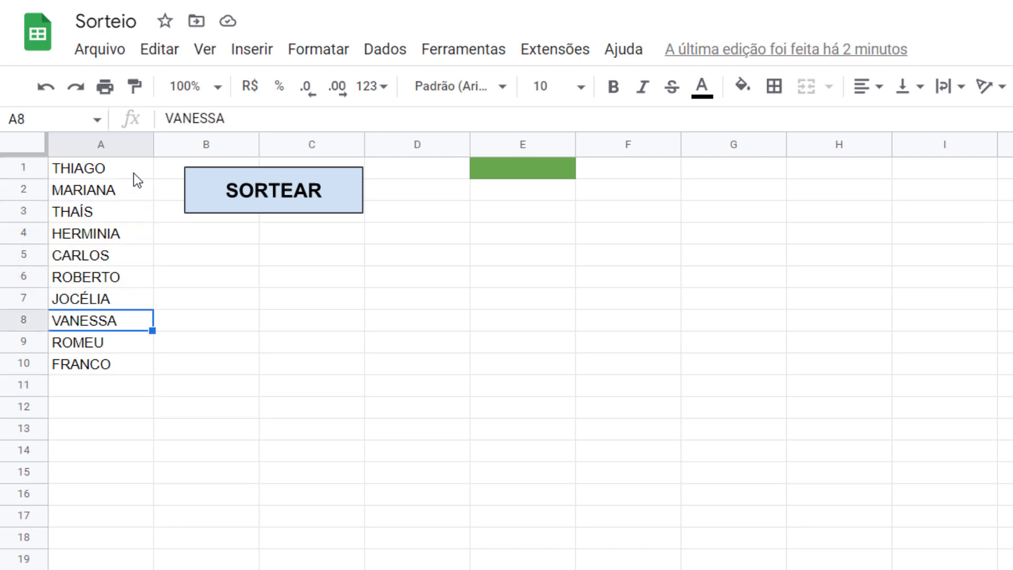
pyautogui.press('Down')
pyautogui.press('Down')
pyautogui.press('Down')
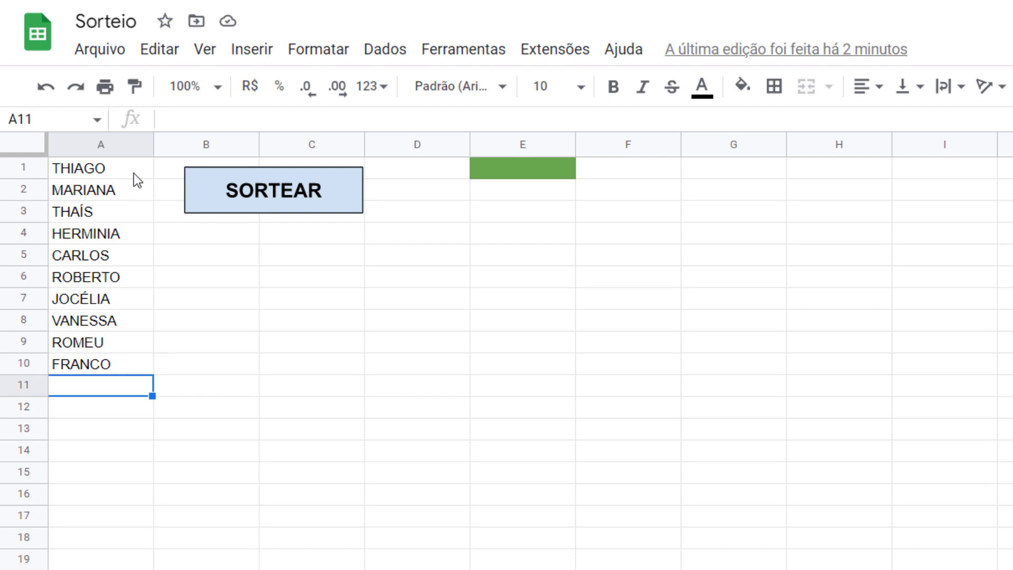
pyautogui.write('JÚLIO')
pyautogui.press('Return')
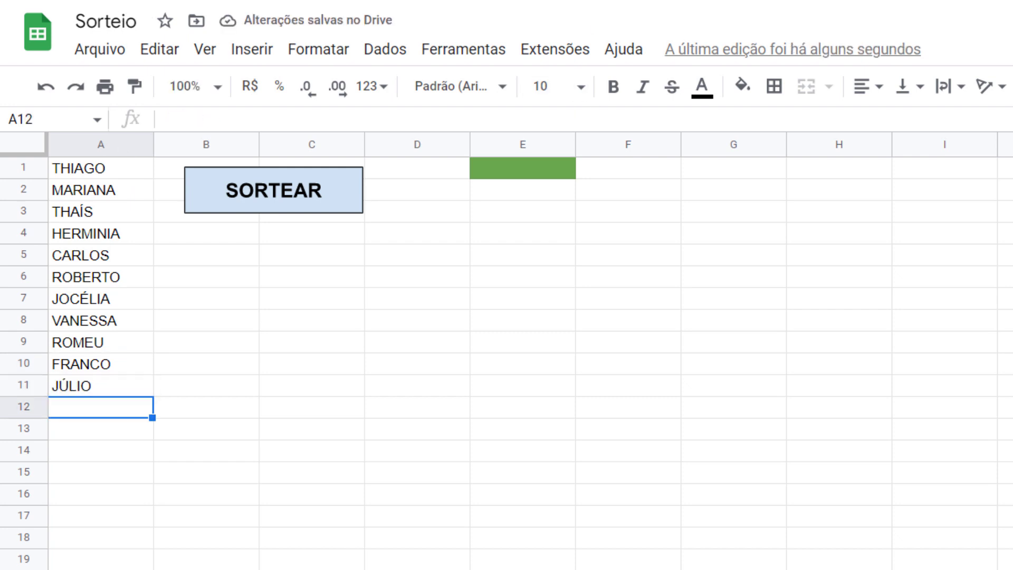
# Rerun sortearPorNome and confirm the log now shows 11.
pyautogui.click(483, 87)
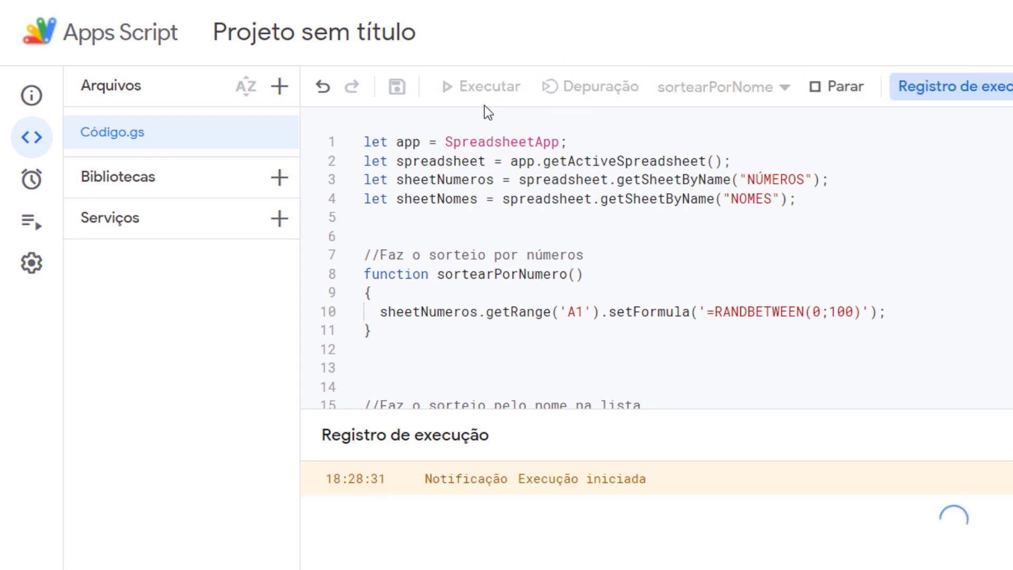
pyautogui.moveTo(534, 513); pyautogui.dragTo(509, 512)
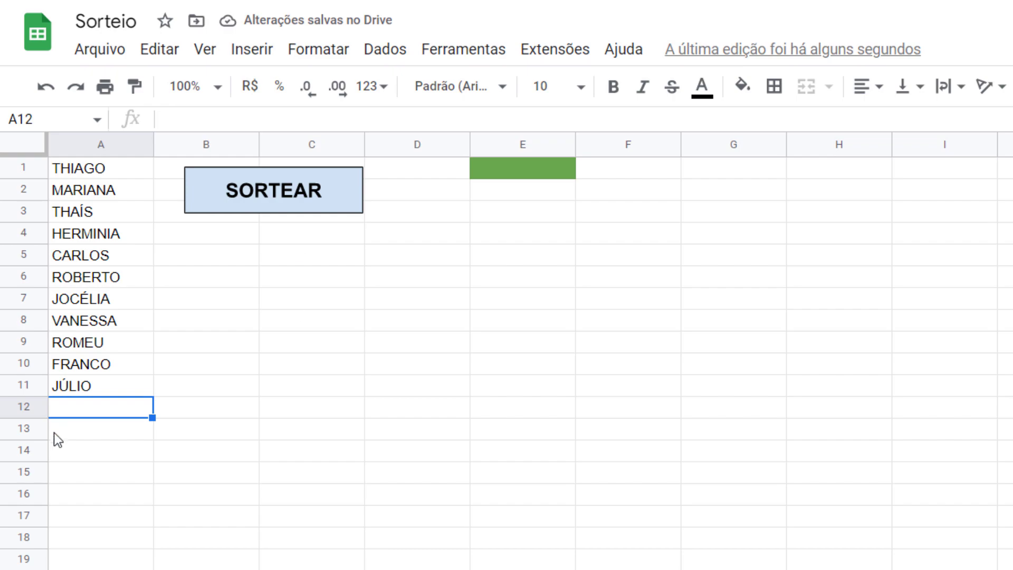
pyautogui.click(79, 475)
pyautogui.press('Down')
pyautogui.press('Down')
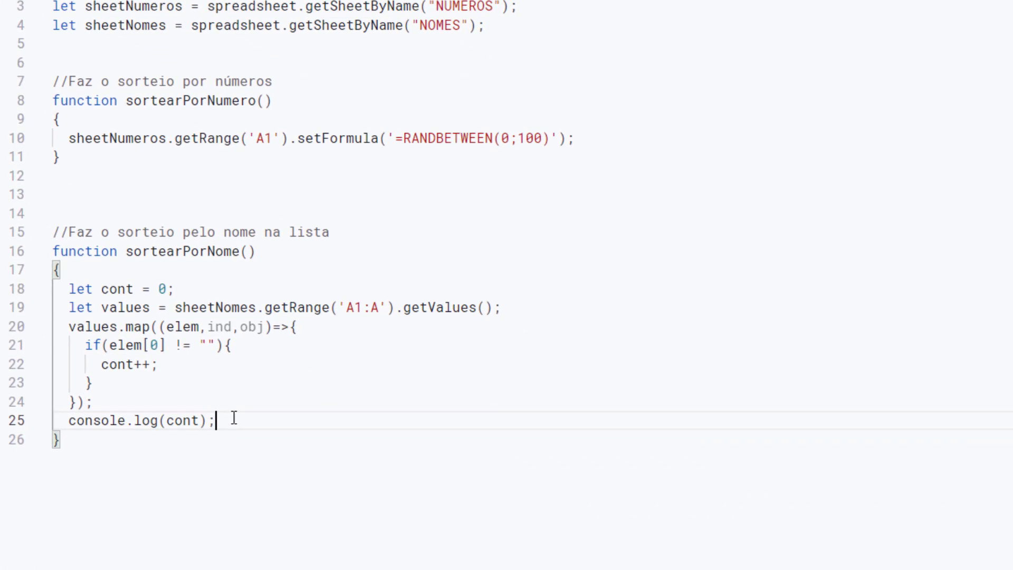
# Replace the count log with let numeroSorteado = Math.floor(Math.random() * cont)+1.
pyautogui.hotkey('shift', 'Home')
pyautogui.write('le')
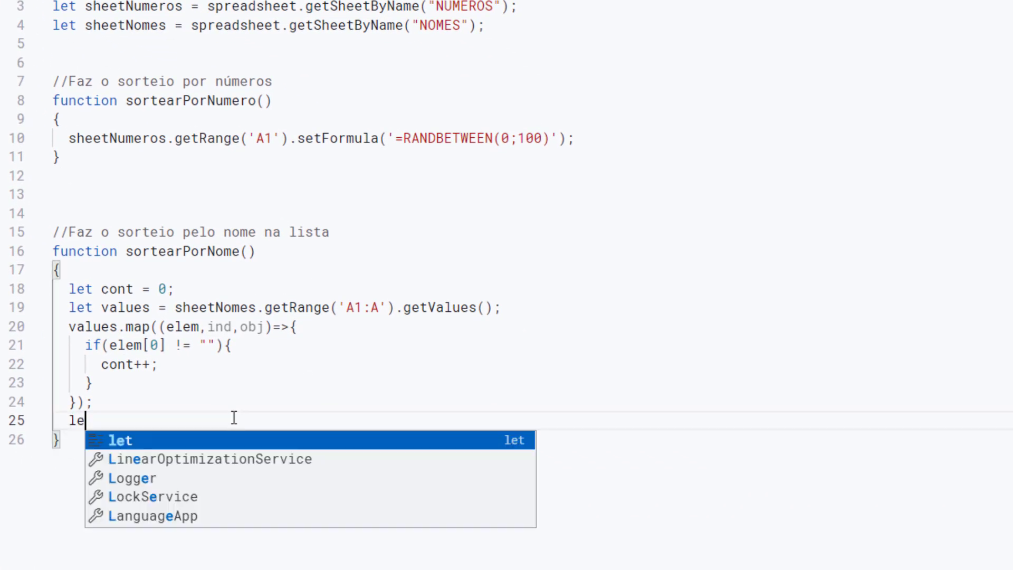
pyautogui.write('t numero')
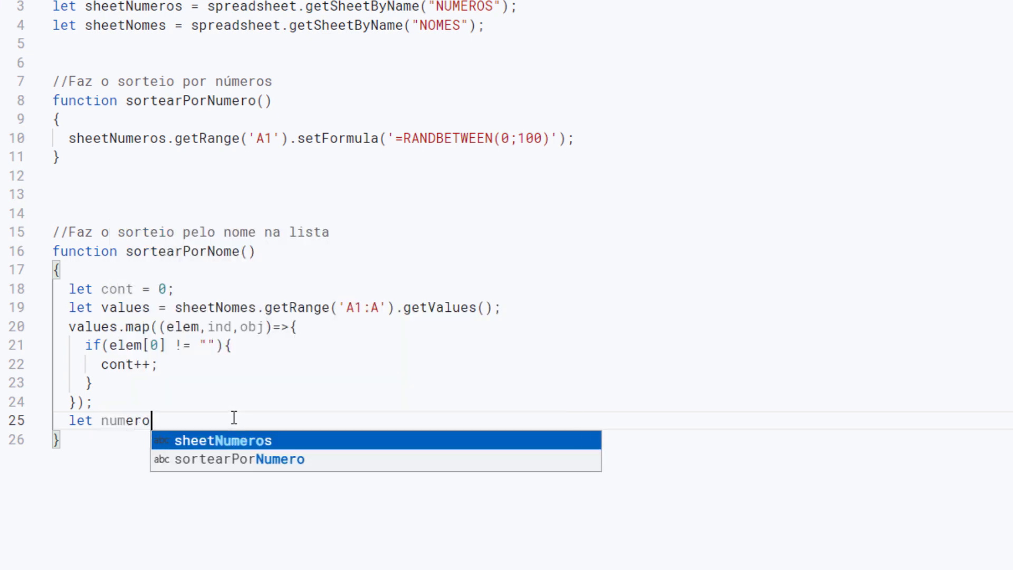
pyautogui.write('Sorteado = ')
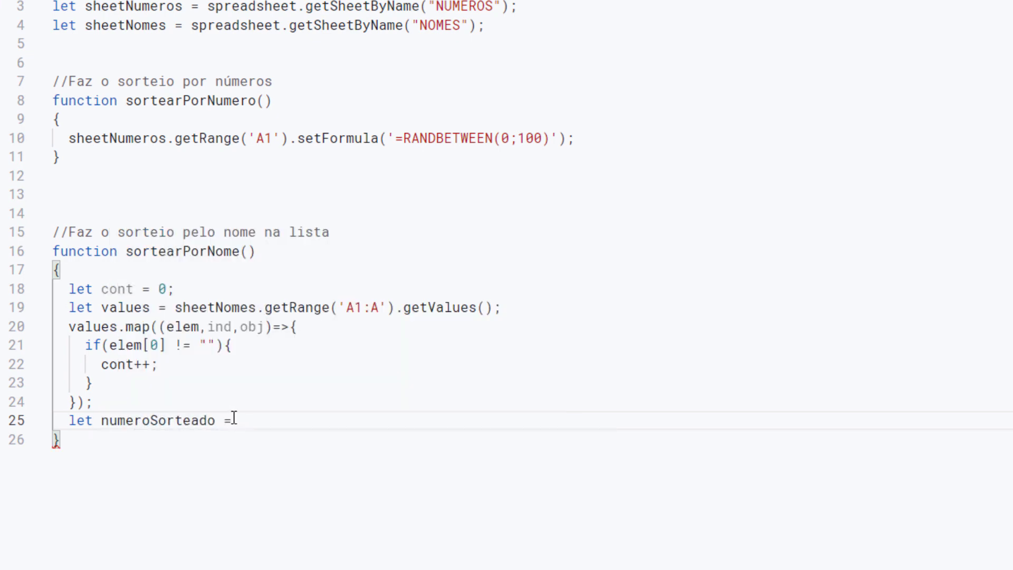
pyautogui.write('Math')
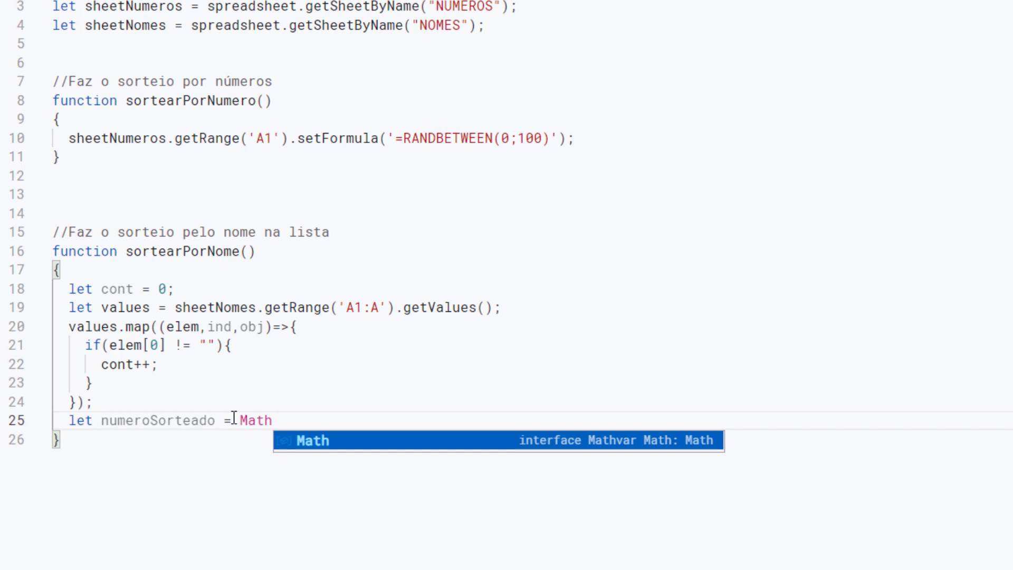
pyautogui.write('.flo')
pyautogui.press('Return')
pyautogui.write('(')
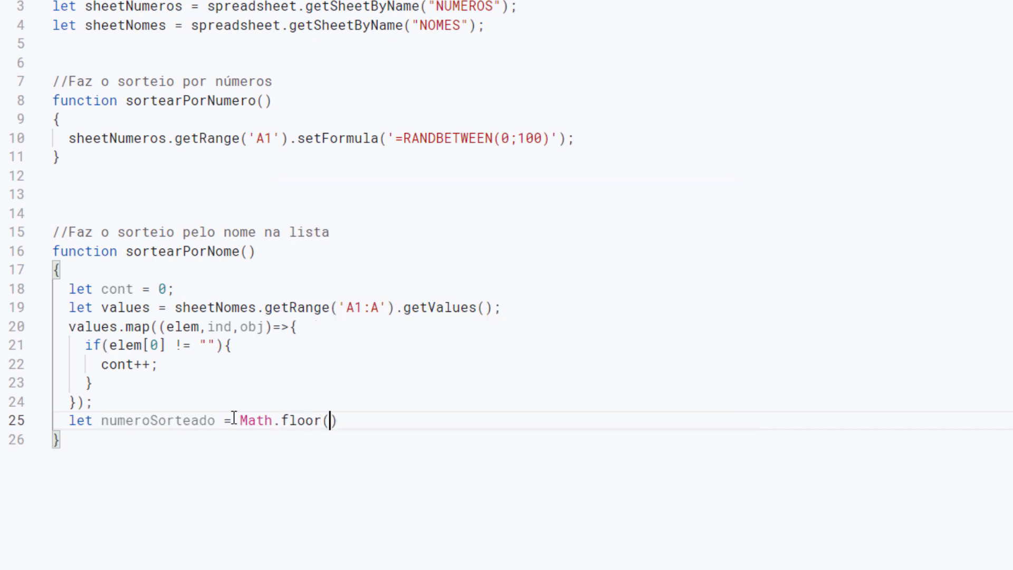
pyautogui.write('Math')
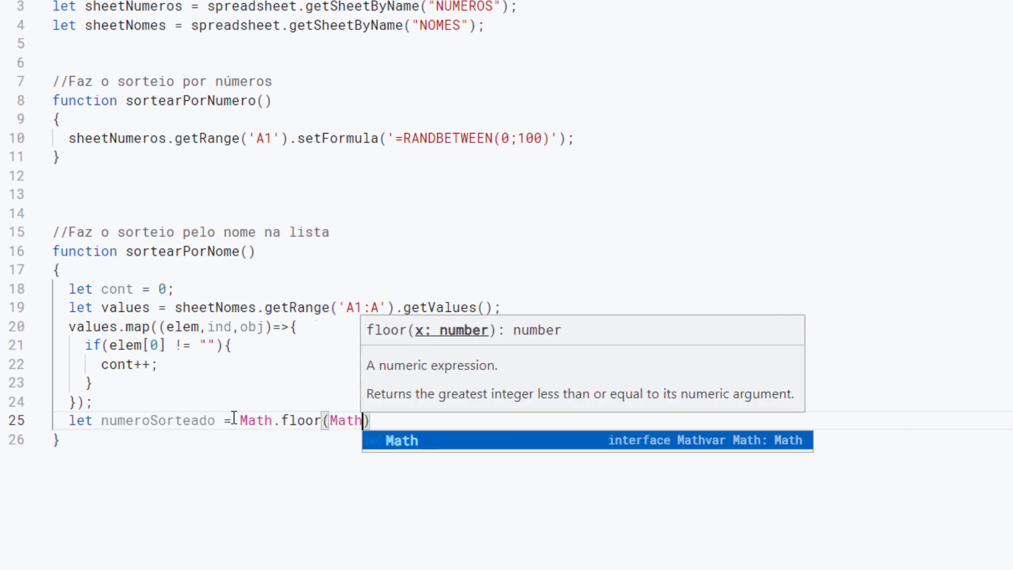
pyautogui.write('random')
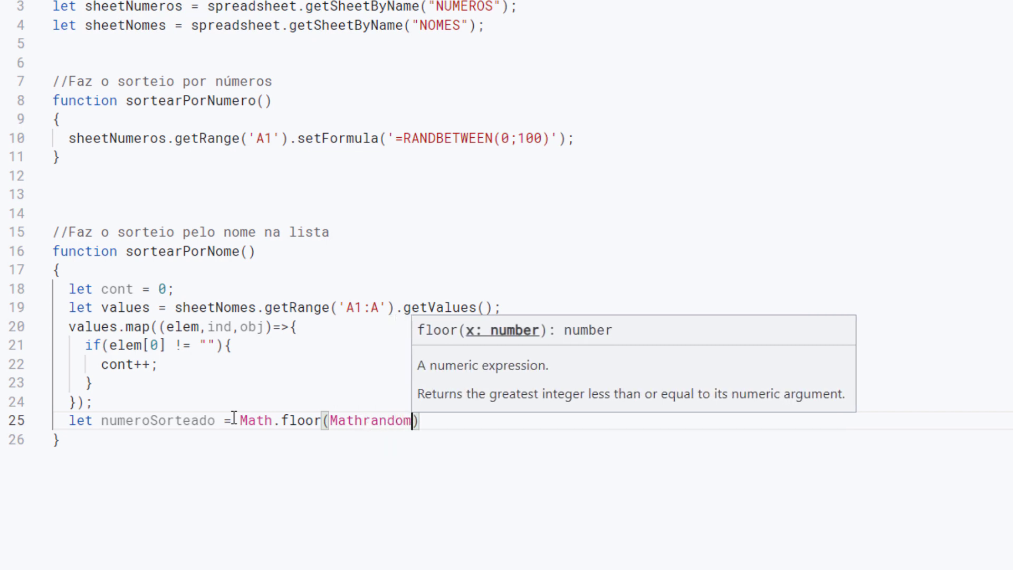
pyautogui.write('()')
pyautogui.press('Left')
pyautogui.press('Left')
pyautogui.press('Left')
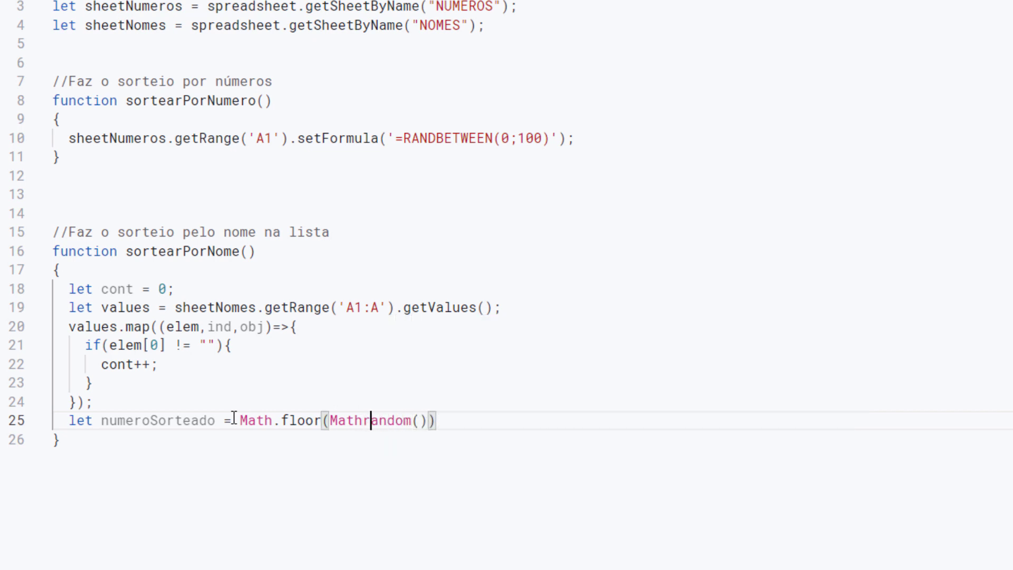
pyautogui.write('.')
pyautogui.press('Right')
pyautogui.press('Right')
pyautogui.press('Right')
pyautogui.press('Right')
pyautogui.press('Right')
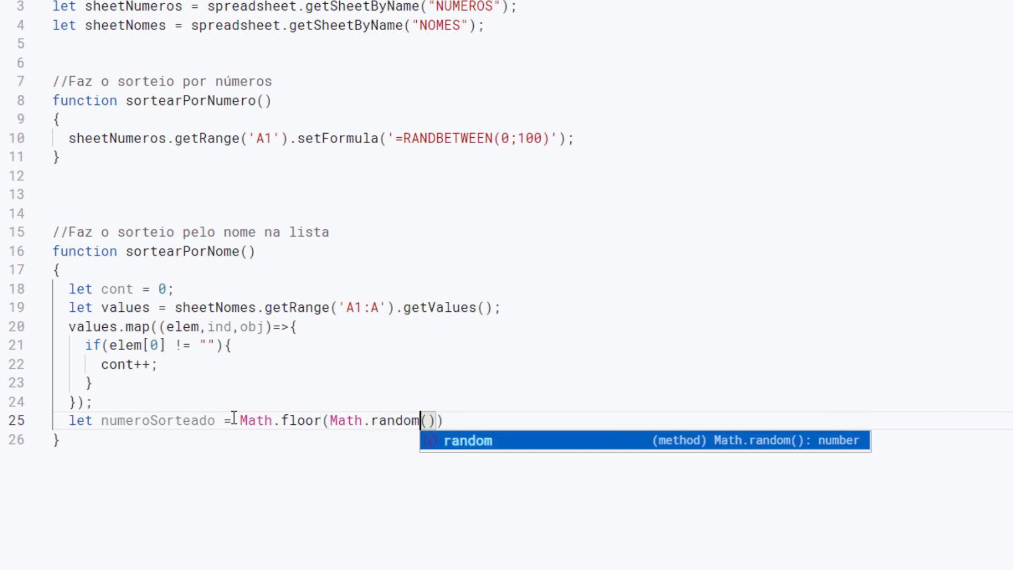
pyautogui.press('Right')
pyautogui.press('Right')
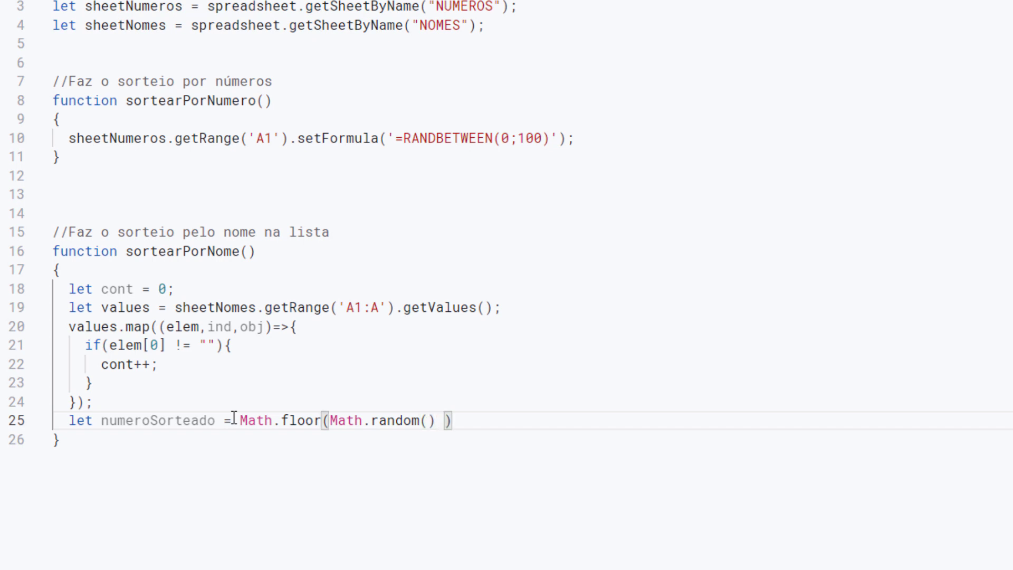
pyautogui.write('* cont')
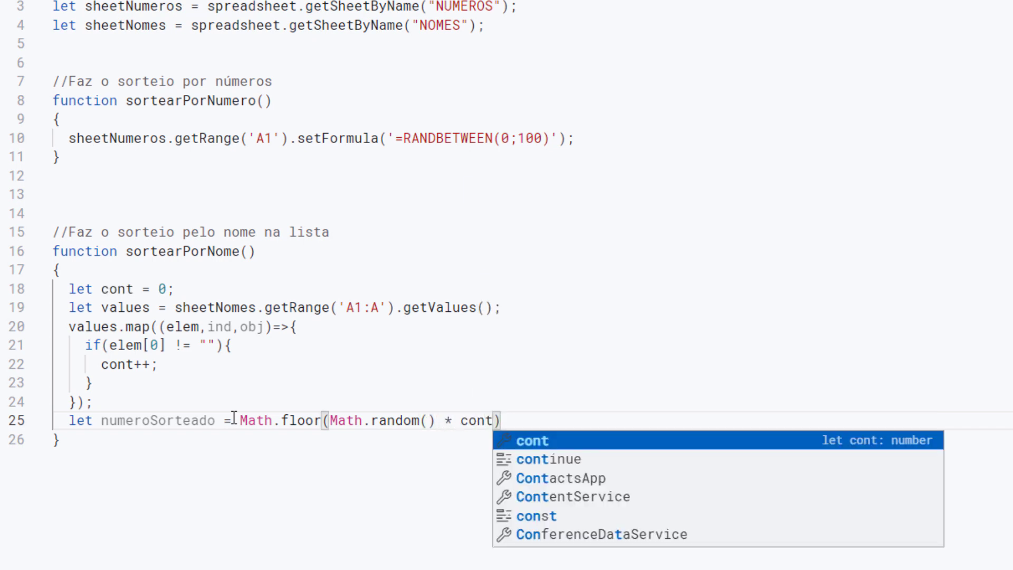
pyautogui.click(124, 369)
pyautogui.click(469, 421)
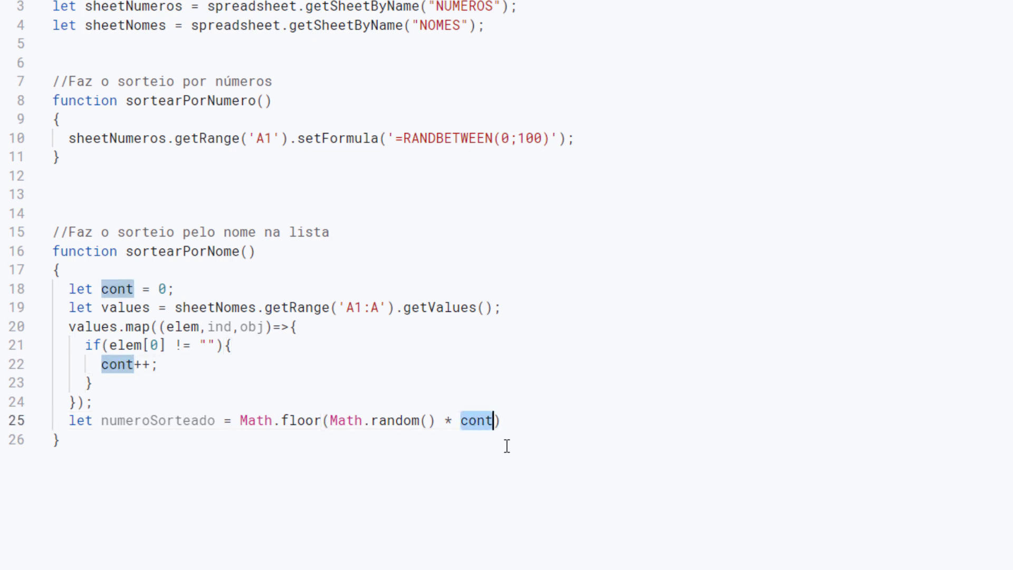
pyautogui.press('End')
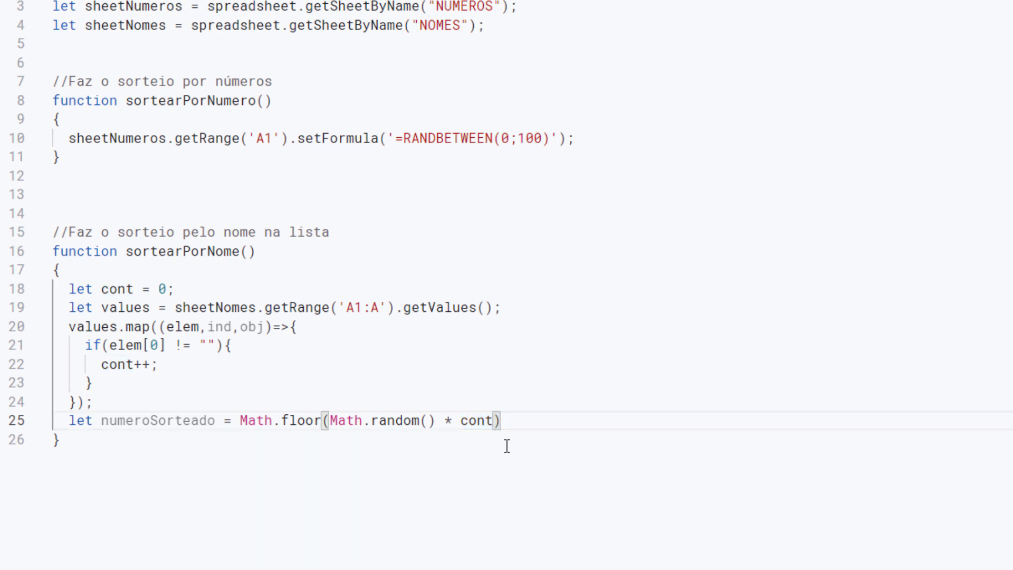
pyautogui.write('+1;')
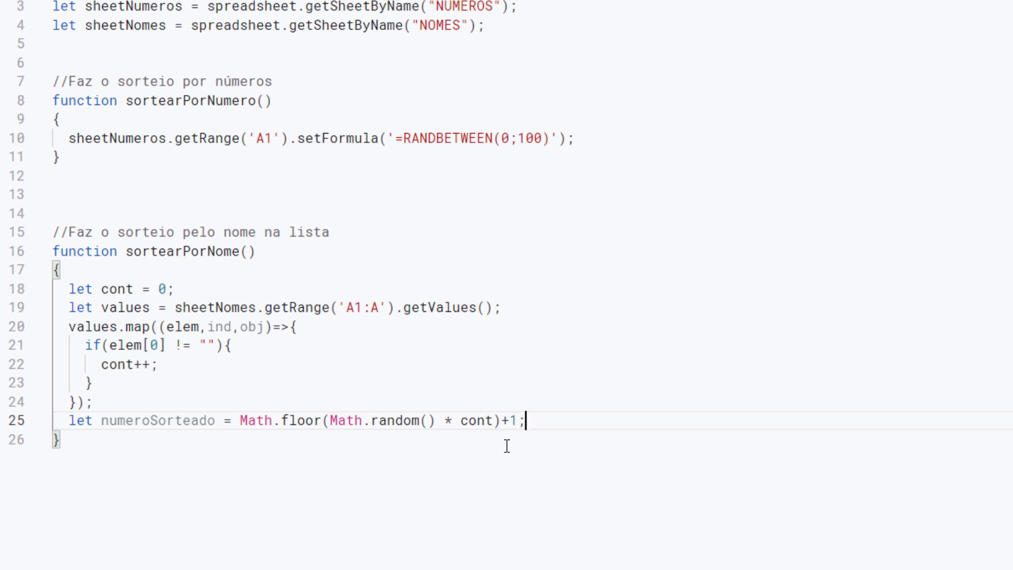
# Add console.log(numeroSorteado); below the random draw line.
pyautogui.press('Return')
pyautogui.write('console')
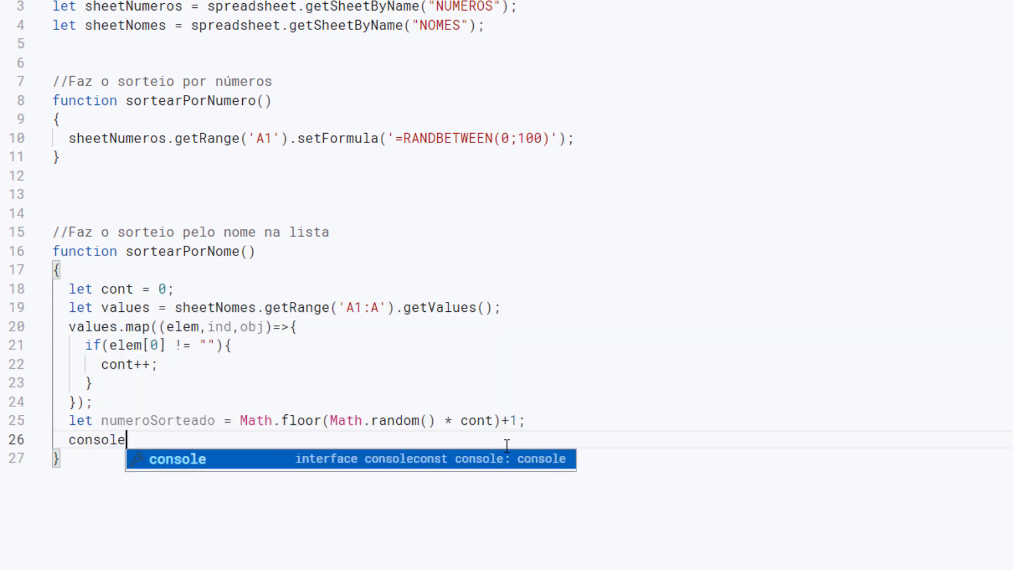
pyautogui.write('.log(nume')
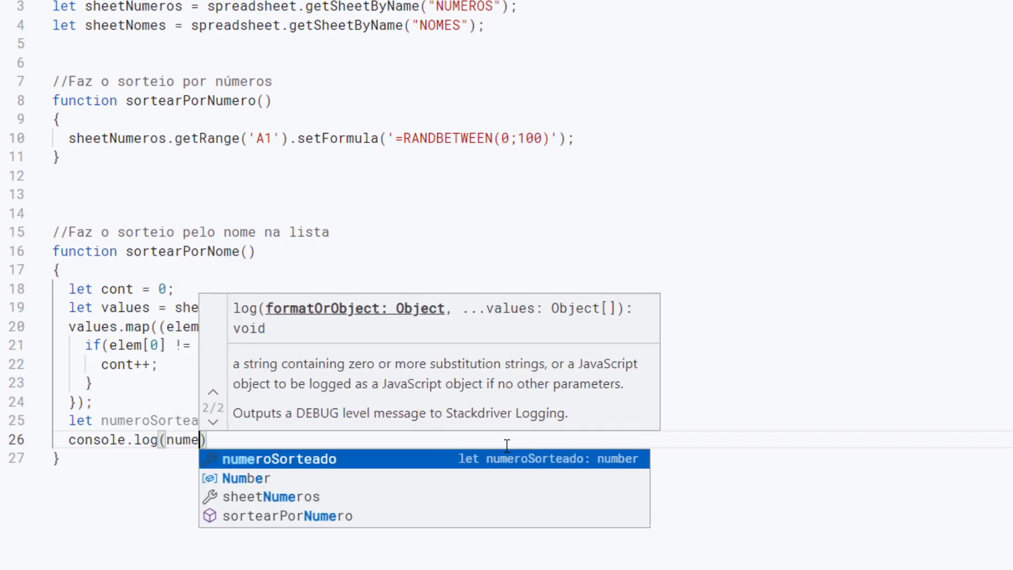
pyautogui.press('Return')
pyautogui.write(');')
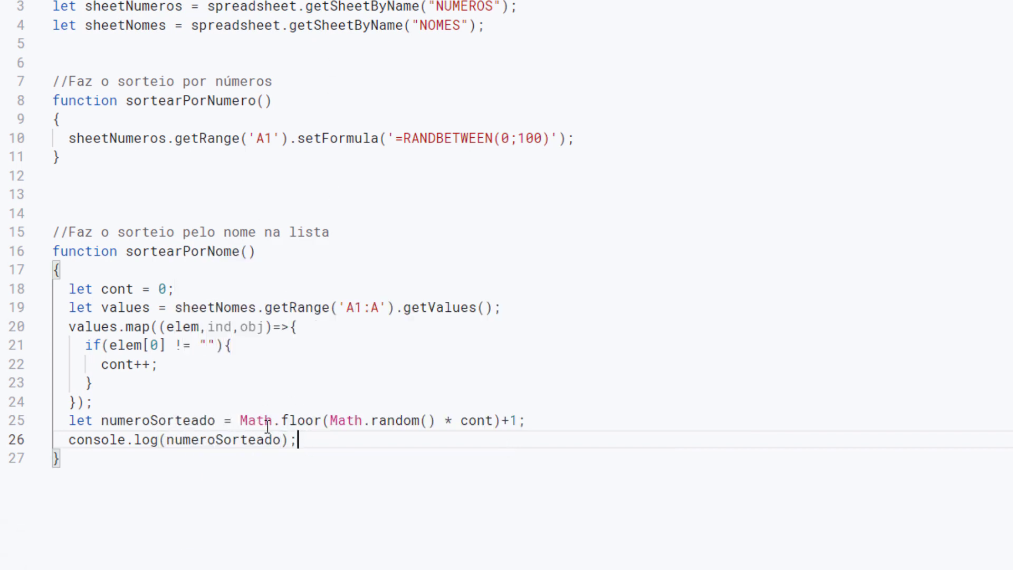
pyautogui.doubleClick(250, 439)
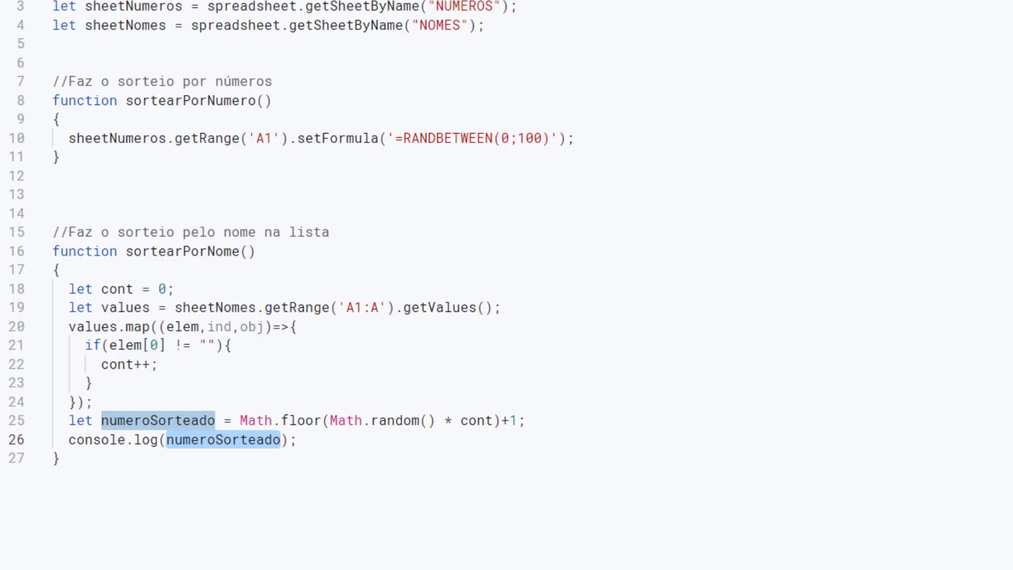
# Run sortearPorNome twice with Ctrl+R, getting 3 then 7 in the log.
pyautogui.hotkey('ctrl', 'r')
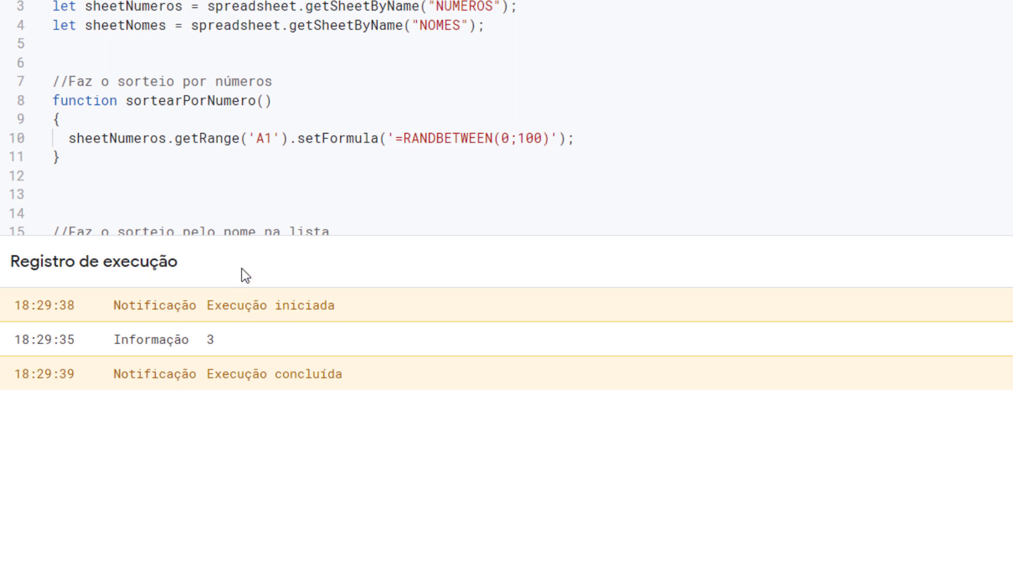
pyautogui.hotkey('ctrl', 'r')
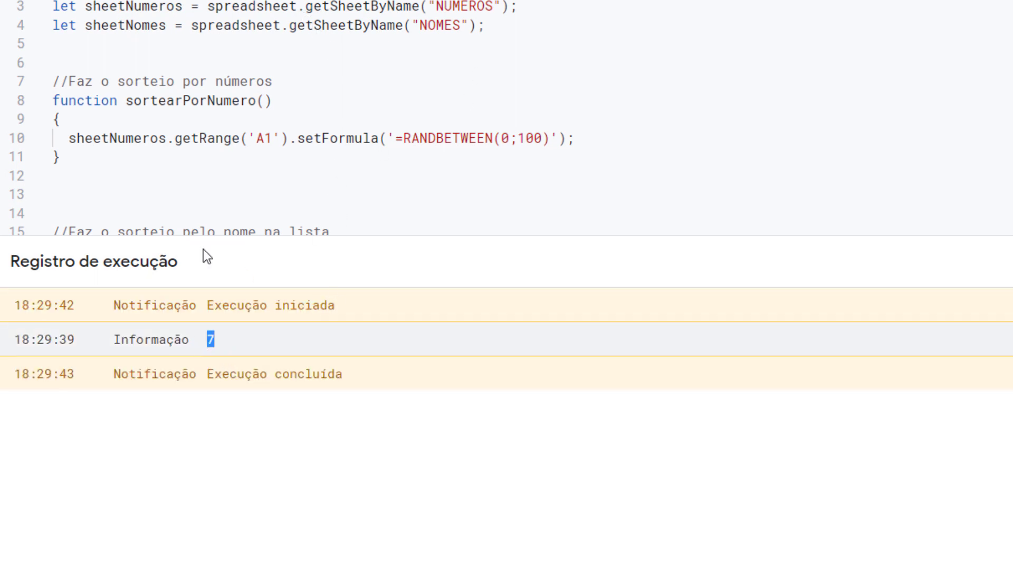
pyautogui.doubleClick(213, 352)
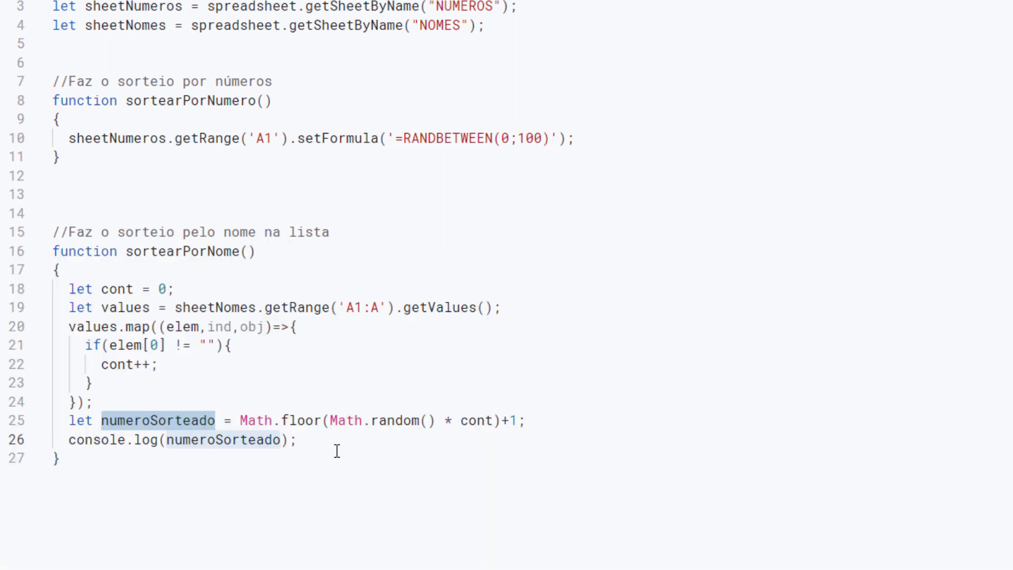
# Replace the logging line with let nomeSorteado = sheetNomes.getRange(.
pyautogui.click(337, 451)
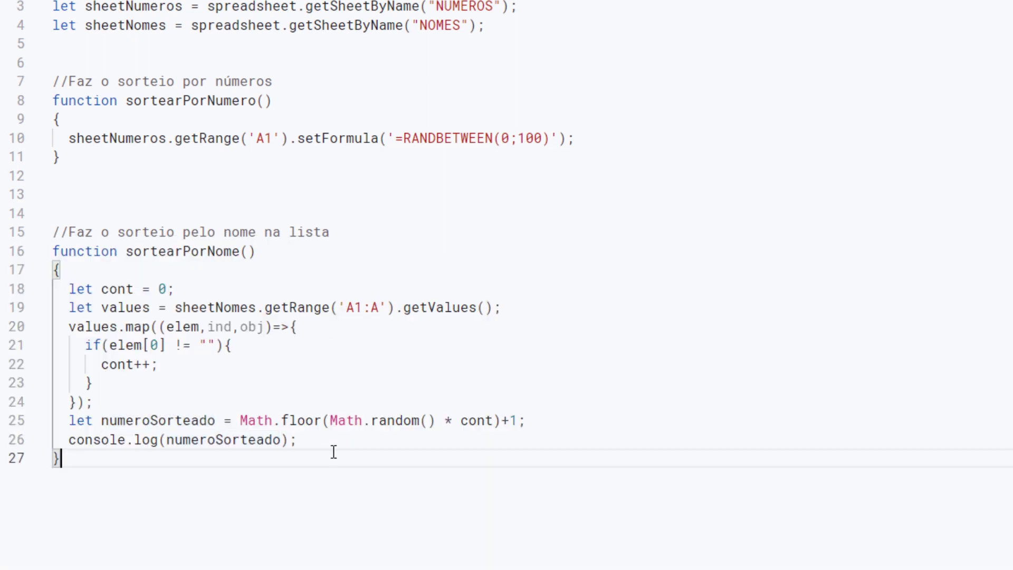
pyautogui.click(336, 438)
pyautogui.click(317, 477)
pyautogui.press('Return')
pyautogui.press('Return')
pyautogui.press('Return')
pyautogui.press('Return')
pyautogui.press('Return')
pyautogui.press('Return')
pyautogui.press('Return')
pyautogui.press('Return')
pyautogui.press('Return')
pyautogui.press('Return')
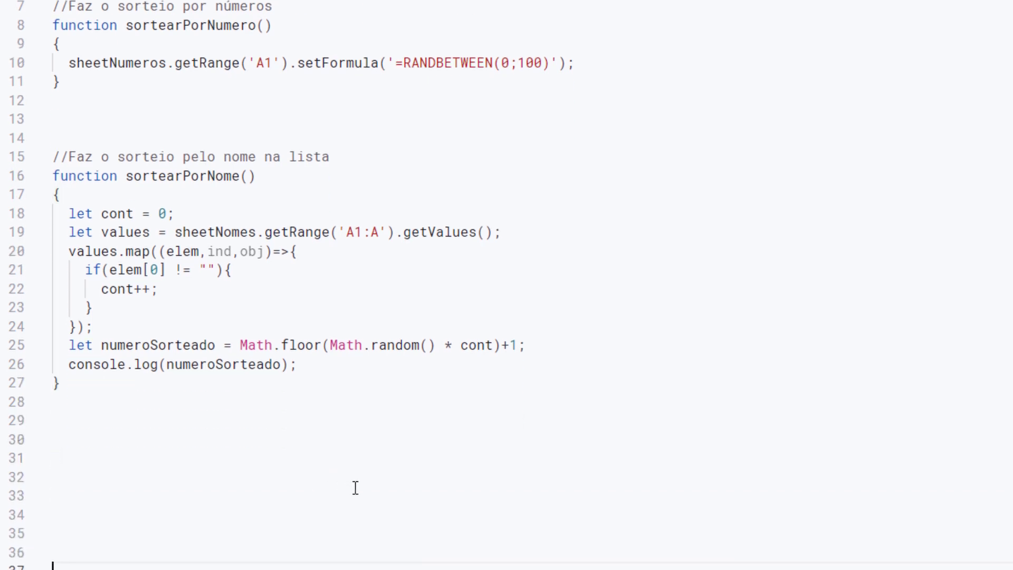
pyautogui.press('Return')
pyautogui.press('Return')
pyautogui.press('Return')
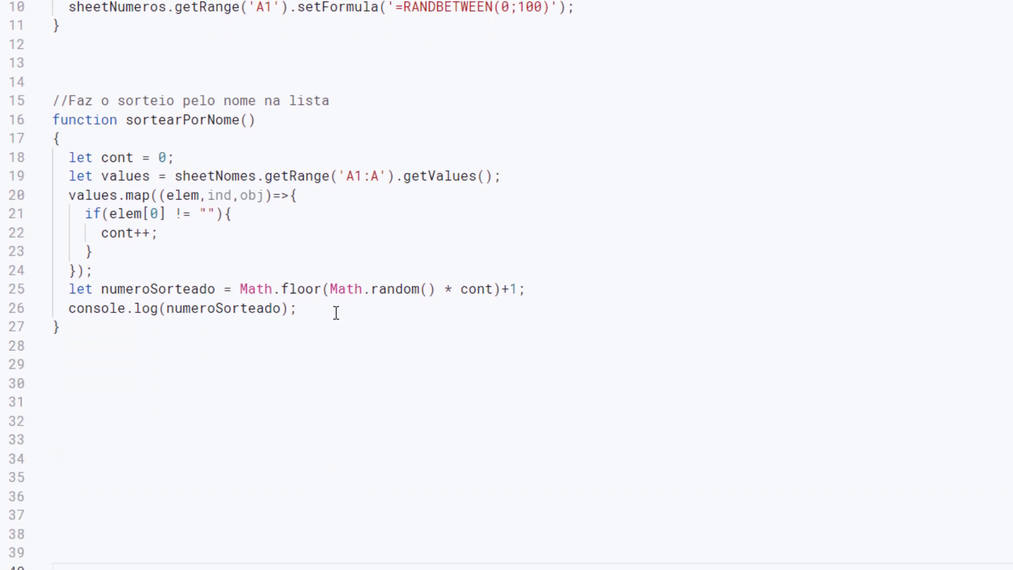
pyautogui.click(338, 314)
pyautogui.hotkey('shift', 'Home')
pyautogui.write('le')
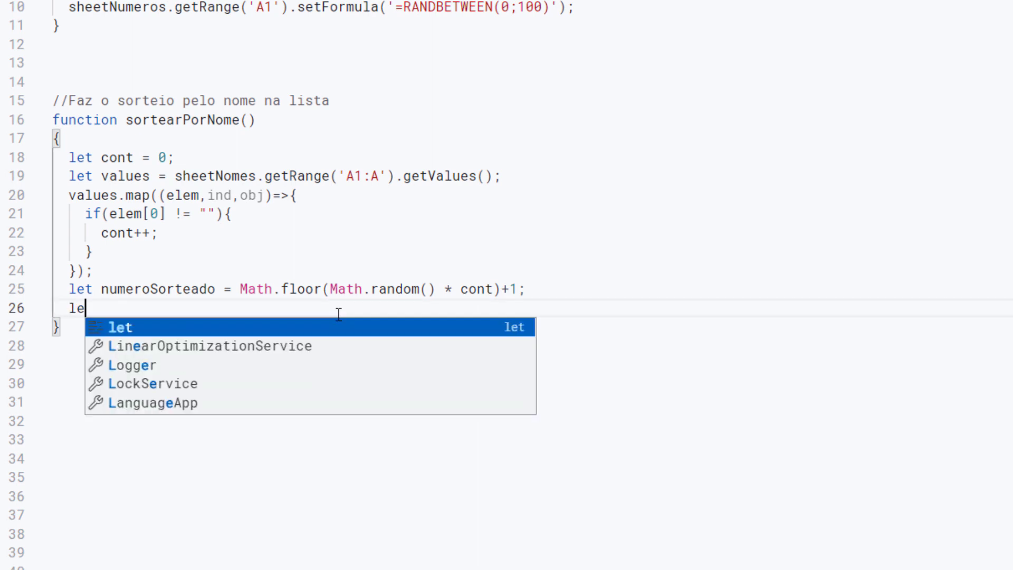
pyautogui.write('t nomeSor')
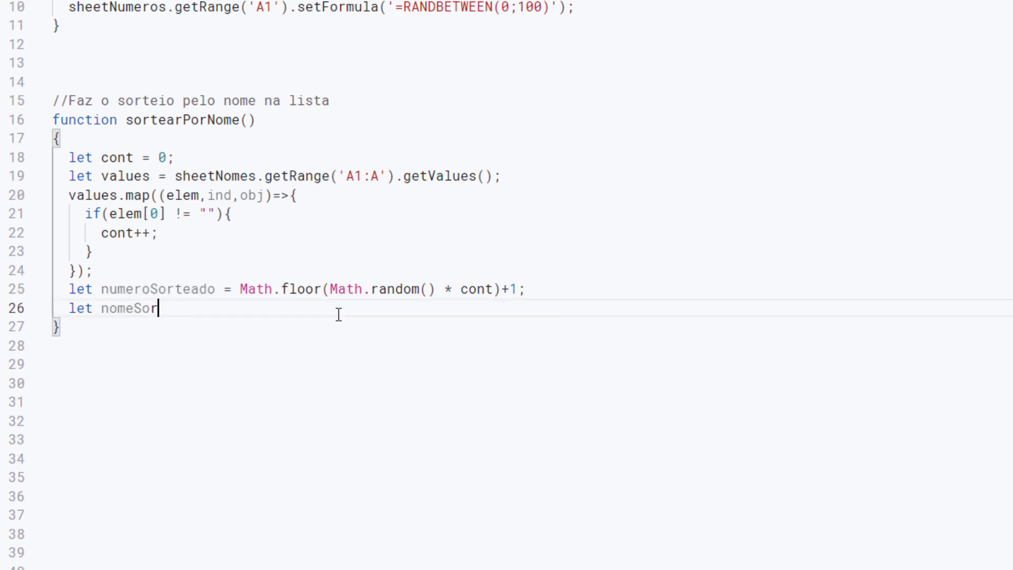
pyautogui.write('teado = ')
pyautogui.write('shee')
pyautogui.press('Return')
pyautogui.write('.')
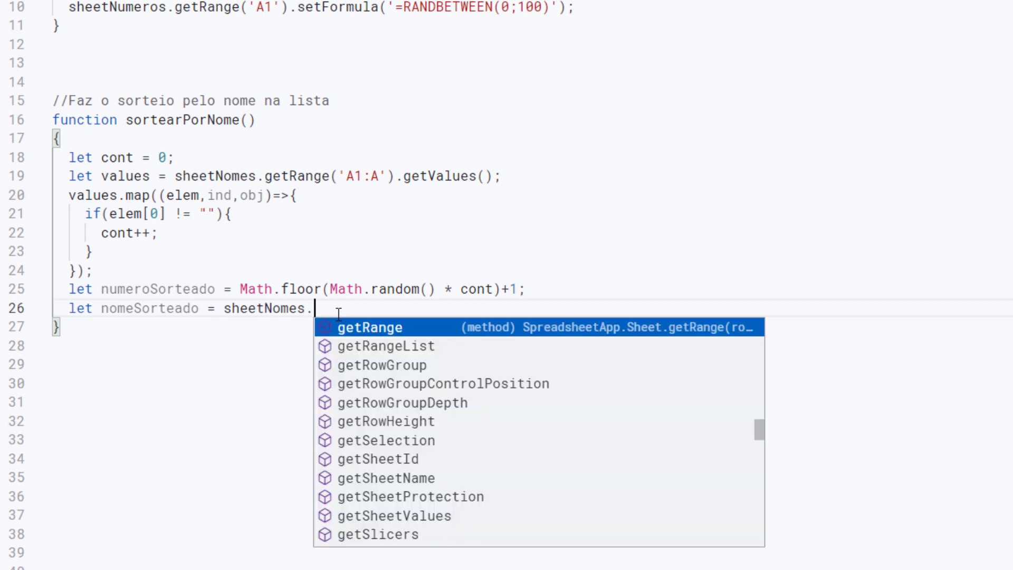
pyautogui.press('Return')
# Complete it as getRange(`A${numeroSorteado}`).getValue(); to read the drawn name.
pyautogui.write('(')
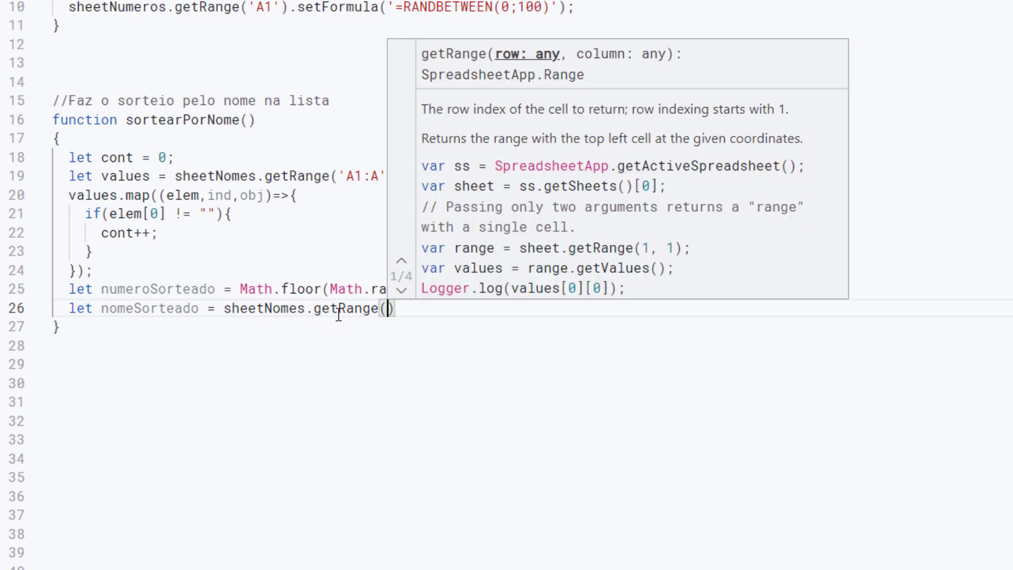
pyautogui.write('`')
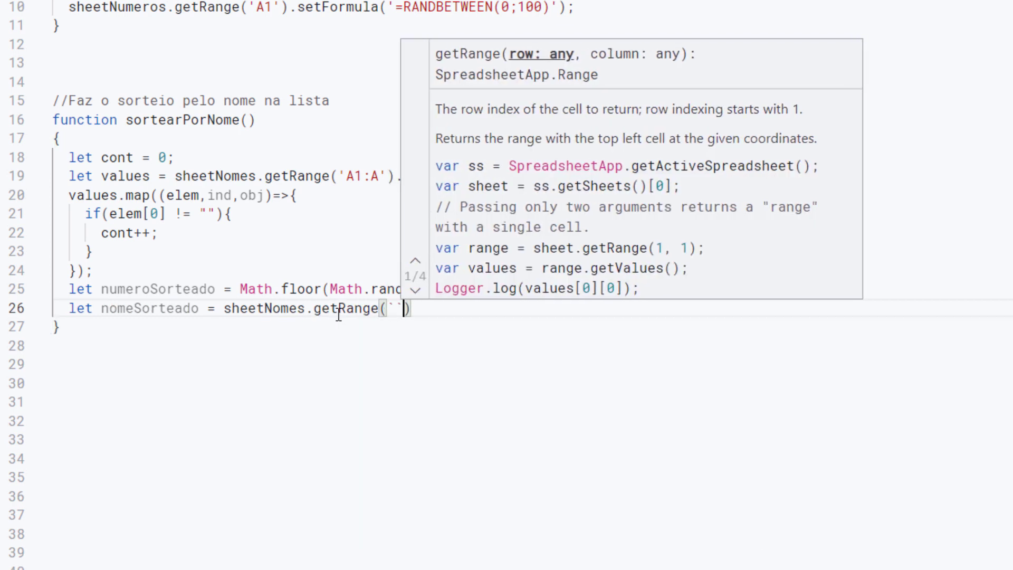
pyautogui.write('`')
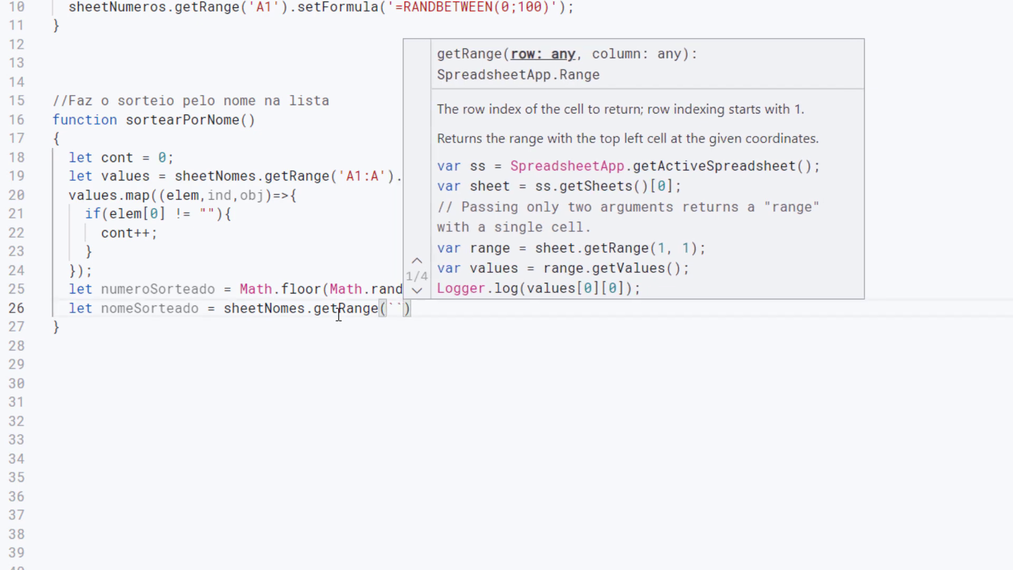
pyautogui.hotkey('shift', 'Left')
pyautogui.hotkey('shift', 'Left')
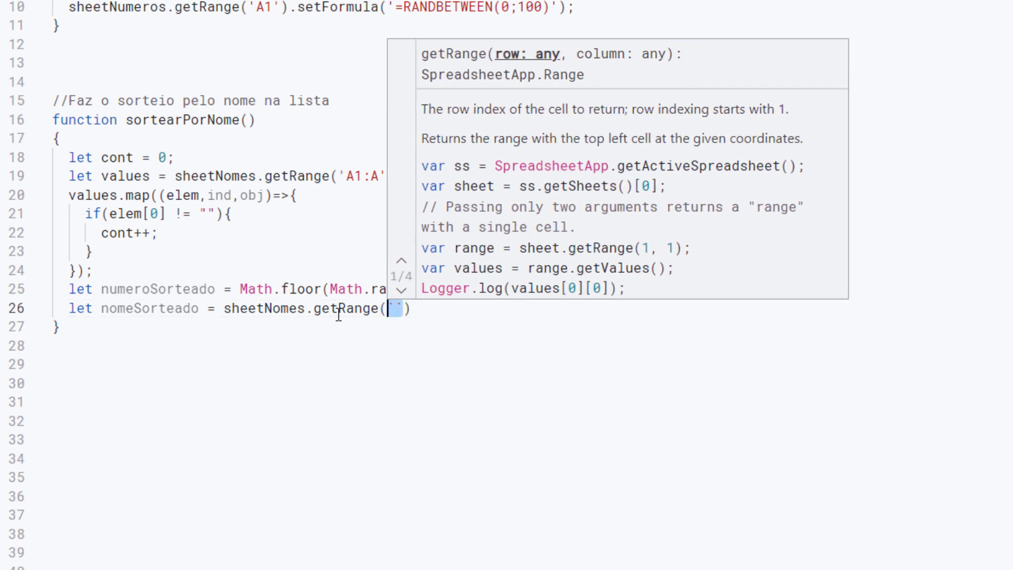
pyautogui.write('`')
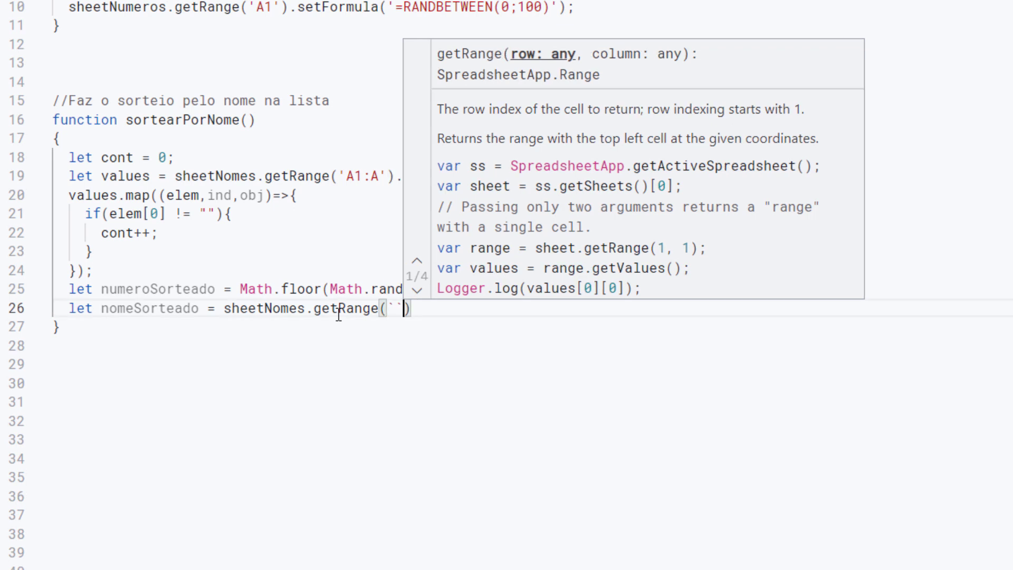
pyautogui.press('Left')
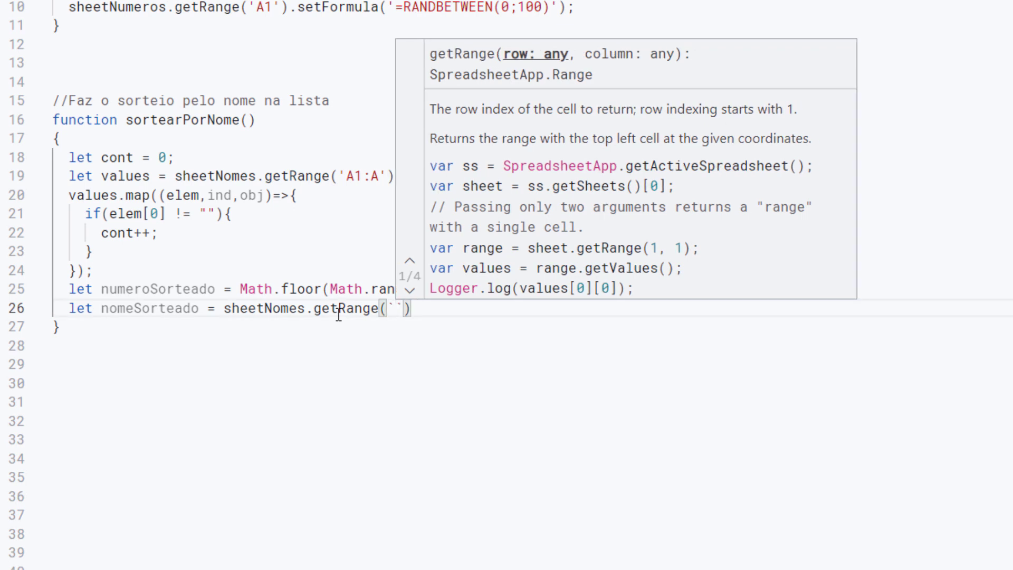
pyautogui.write('A${')
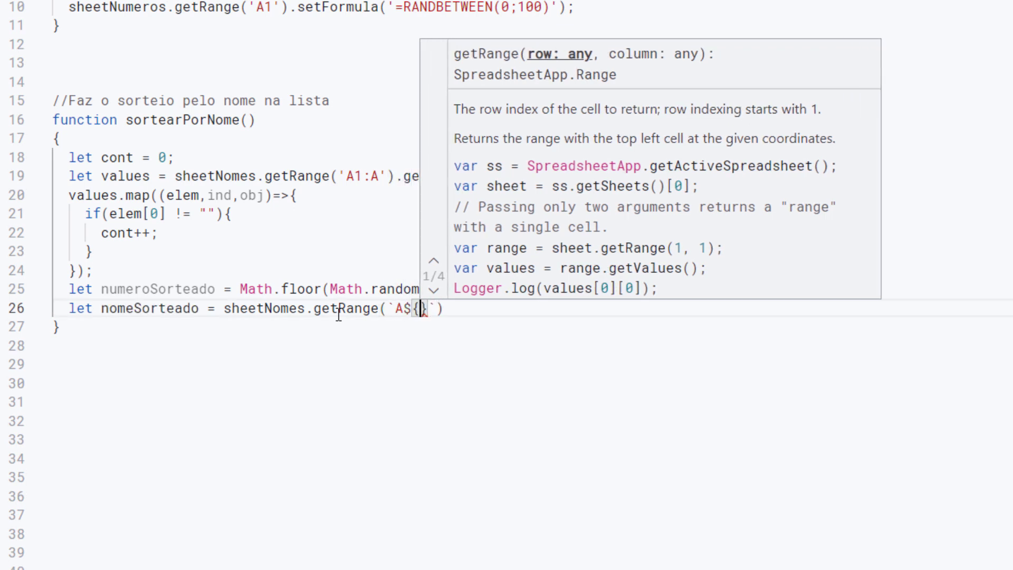
pyautogui.write('nume')
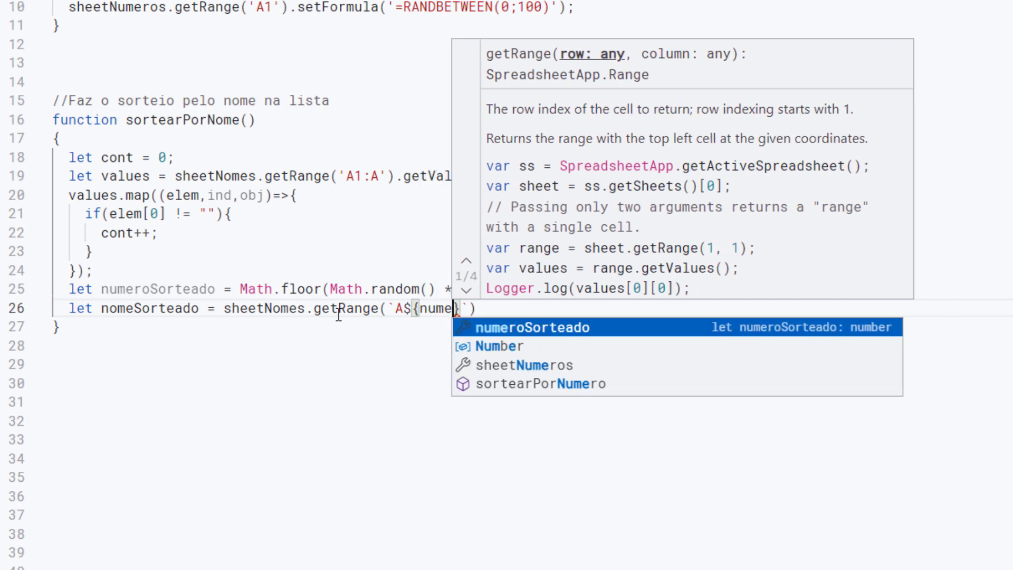
pyautogui.press('Return')
pyautogui.press('Right')
pyautogui.press('Right')
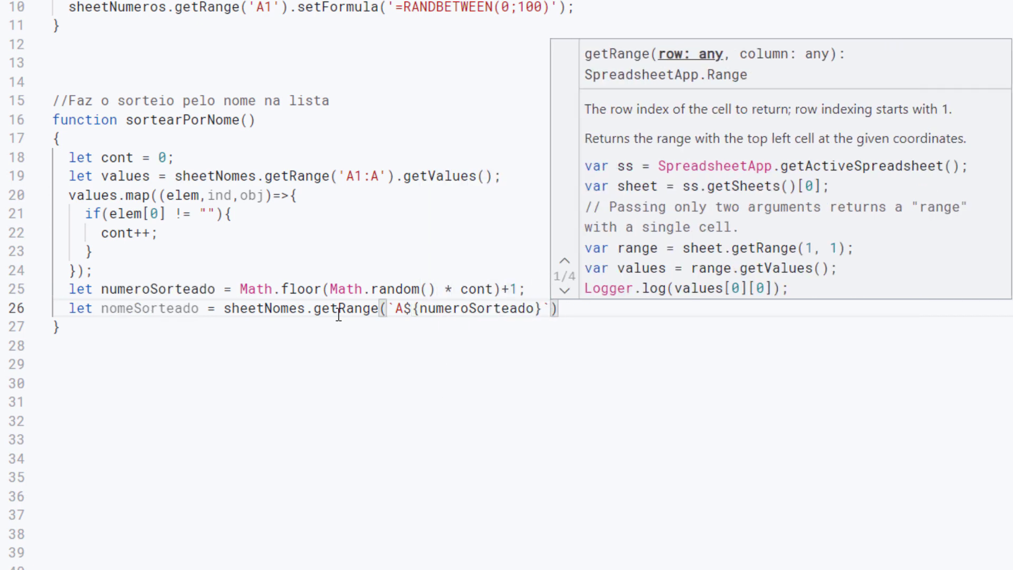
pyautogui.press('Right')
pyautogui.write('.getValu')
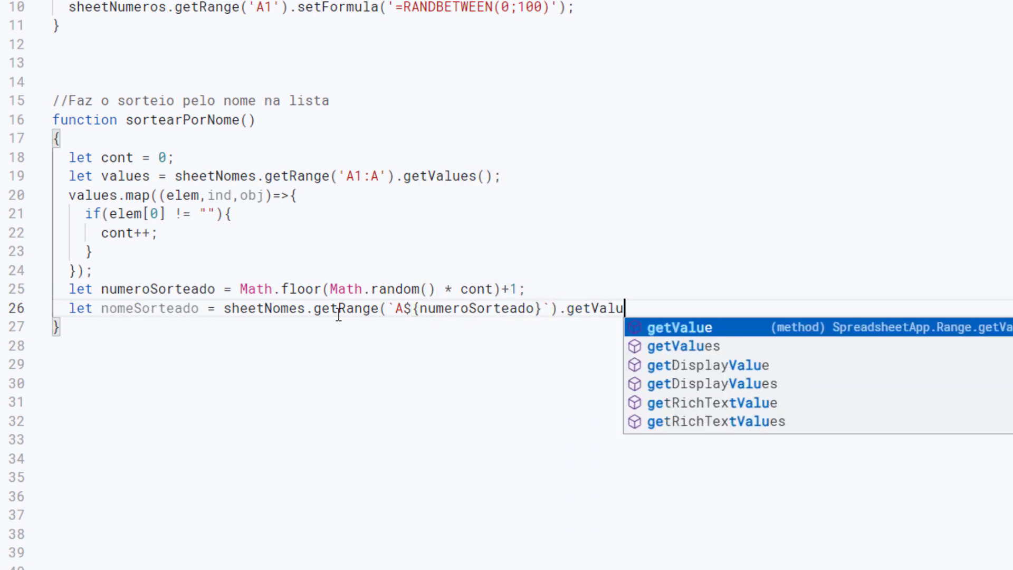
pyautogui.press('Return')
pyautogui.press('Right')
pyautogui.write(';')
# Add sheetNomes.getRange('E1').setValue(nomeSorteado); and save the script.
pyautogui.press('Return')
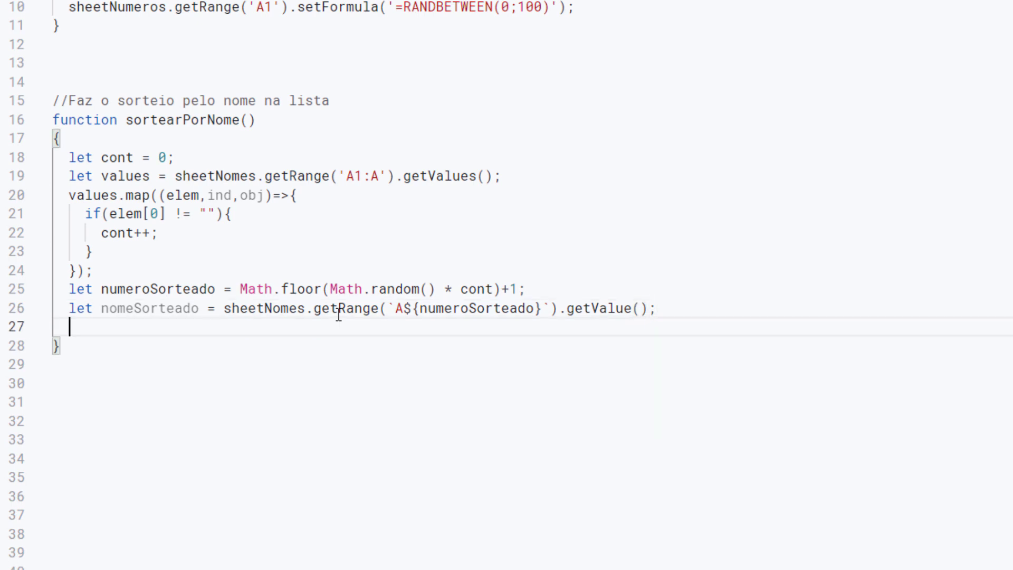
pyautogui.write('shee')
pyautogui.press('Return')
pyautogui.write('.')
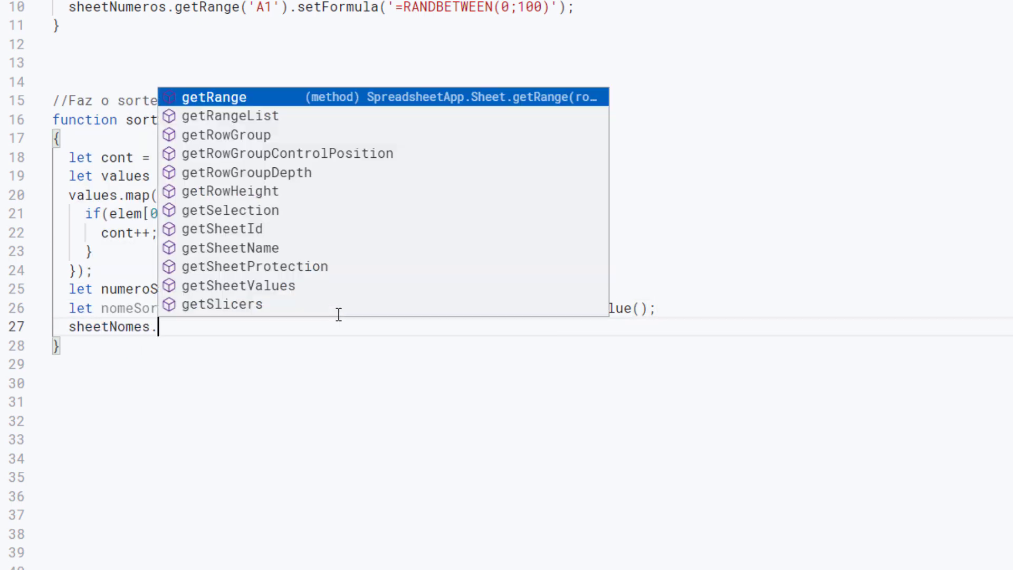
pyautogui.write('getRa')
pyautogui.press('Return')
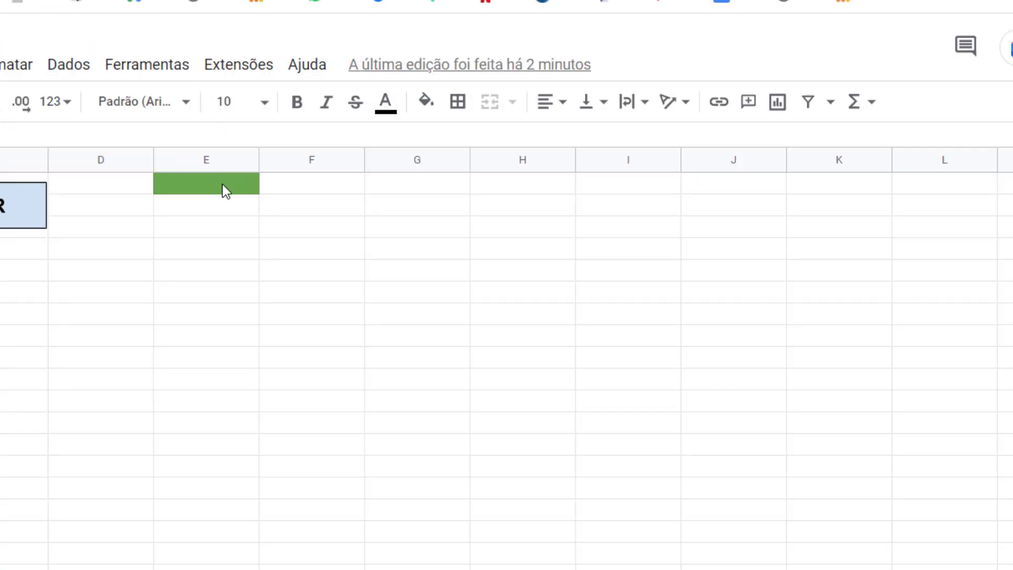
pyautogui.click(223, 185)
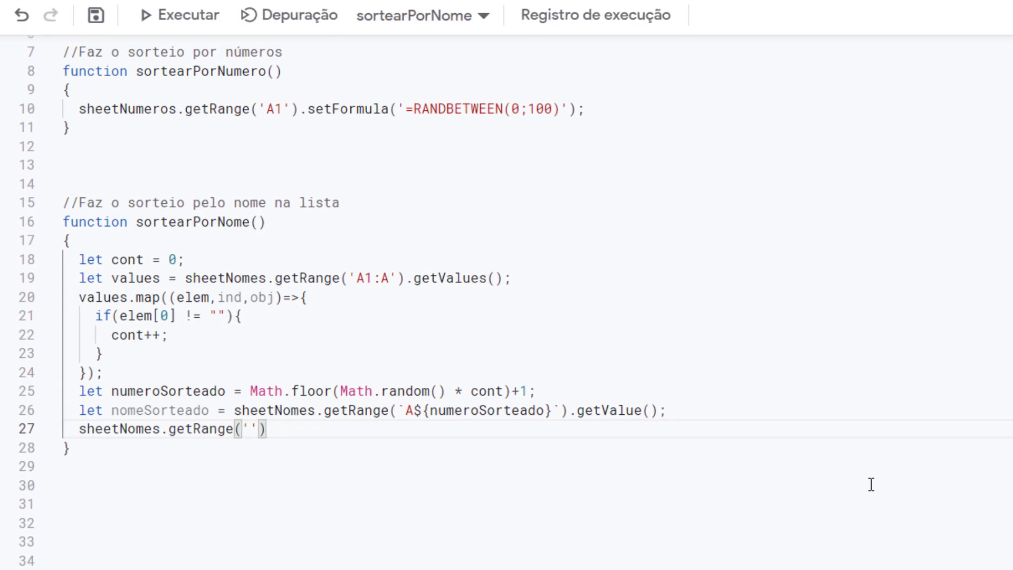
pyautogui.write("E1')")
pyautogui.write('.setValue')
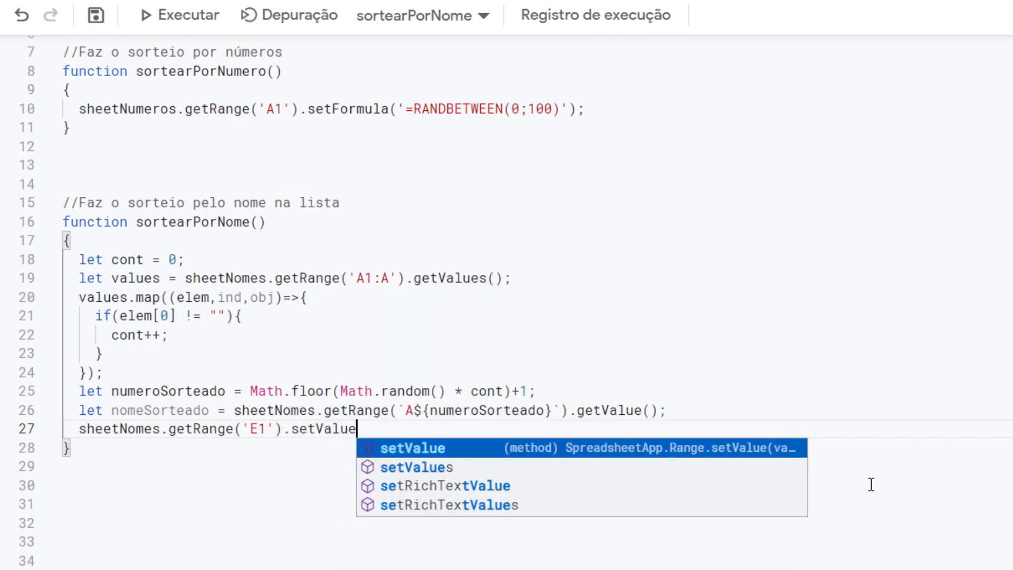
pyautogui.write('(no')
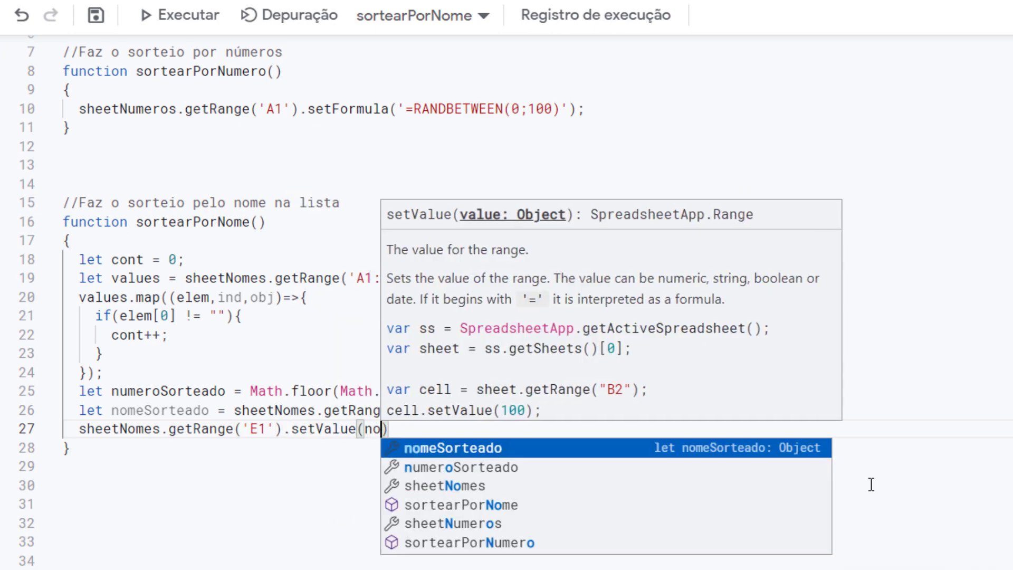
pyautogui.press('Return')
pyautogui.write(');')
pyautogui.hotkey('ctrl', 's')
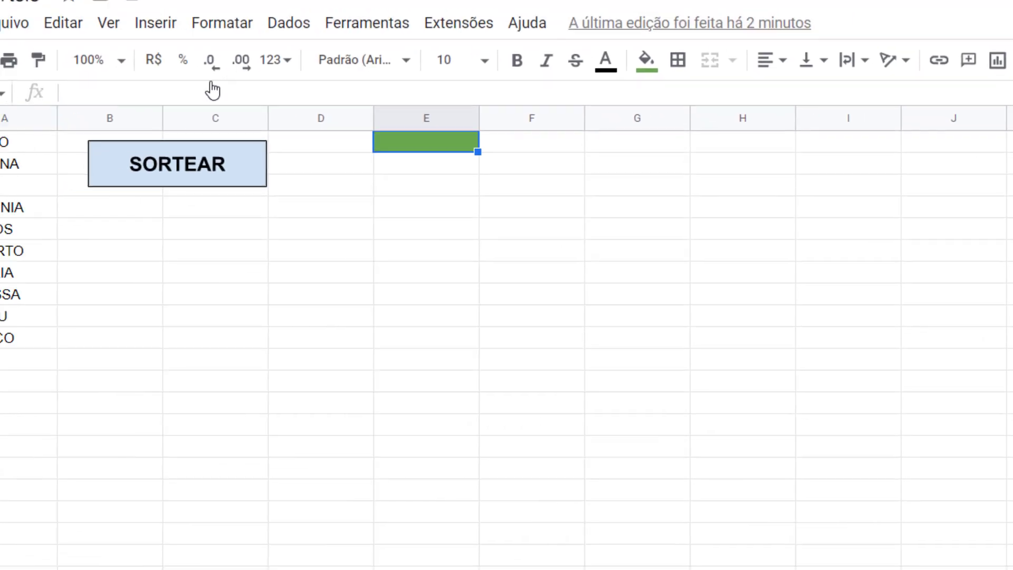
# Press SORTEAR twice and compare the names drawn into E1 with column A.
pyautogui.click(327, 204)
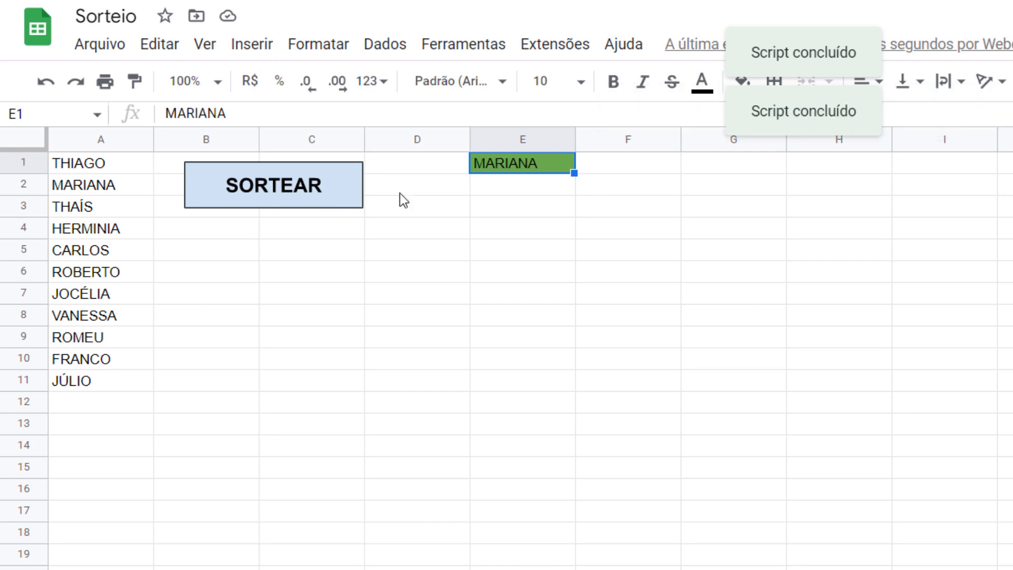
pyautogui.click(315, 197)
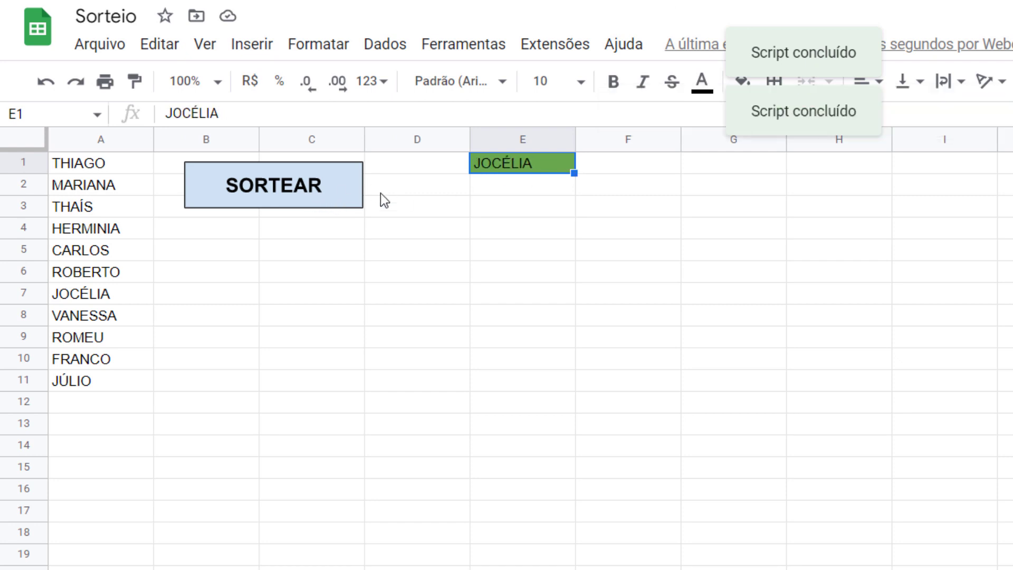
pyautogui.click(460, 256)
pyautogui.click(84, 185)
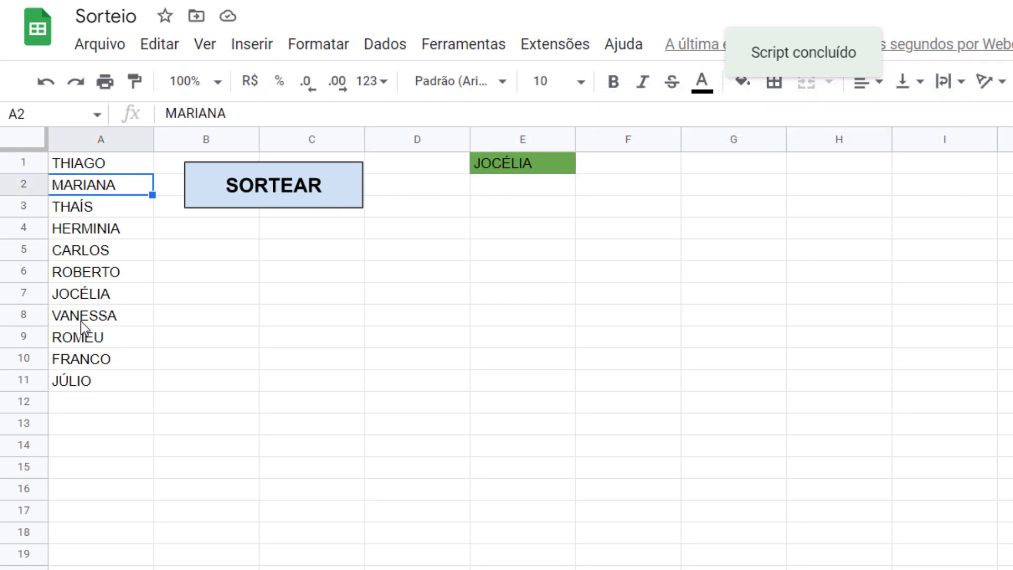
pyautogui.click(83, 337)
pyautogui.click(95, 425)
pyautogui.click(100, 315)
# Keep pressing SORTEAR for more random names in E1, ending with FRANCO.
pyautogui.click(101, 208)
pyautogui.click(261, 195)
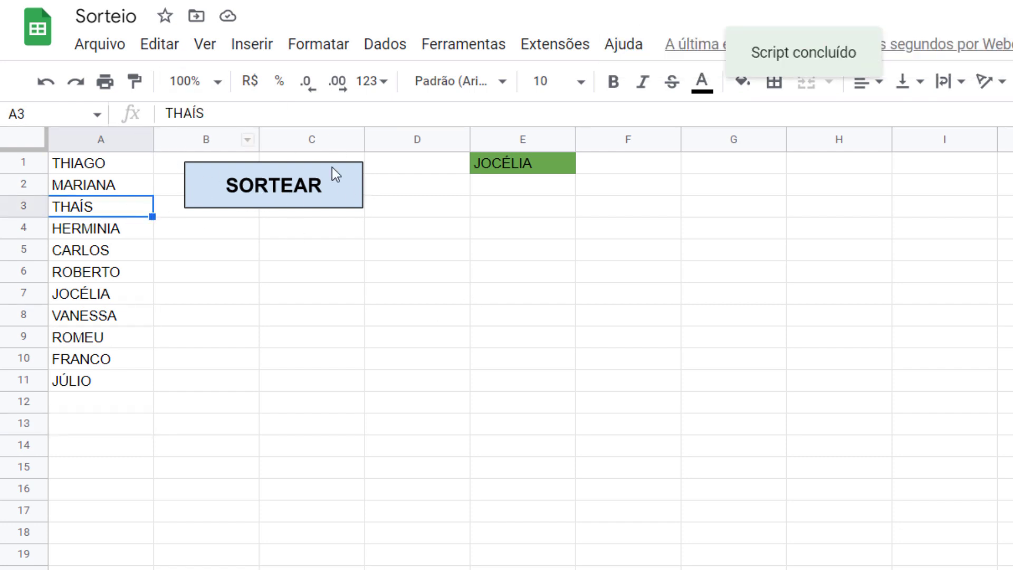
pyautogui.click(134, 294)
pyautogui.click(239, 205)
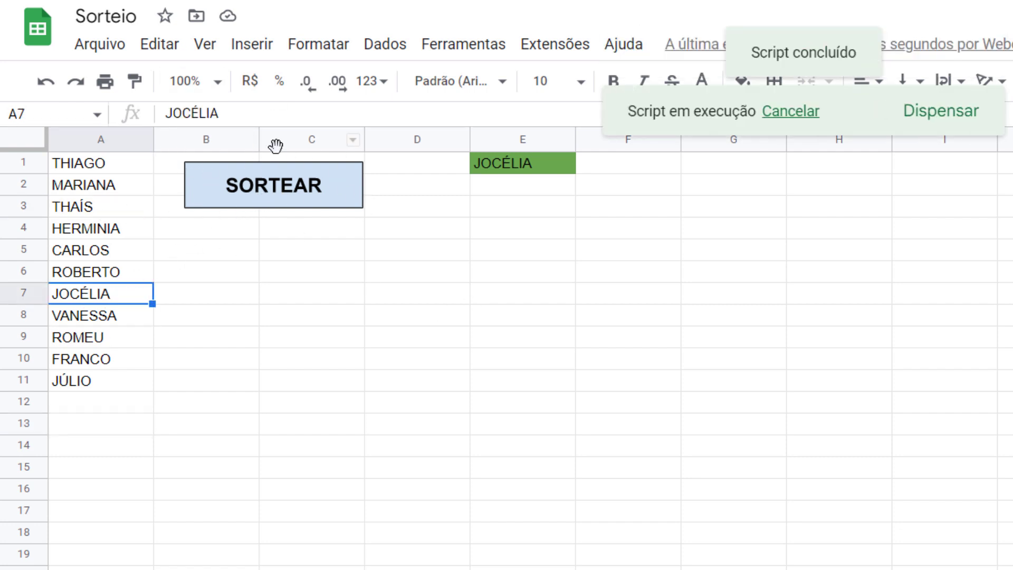
pyautogui.click(283, 192)
pyautogui.click(286, 195)
pyautogui.click(285, 195)
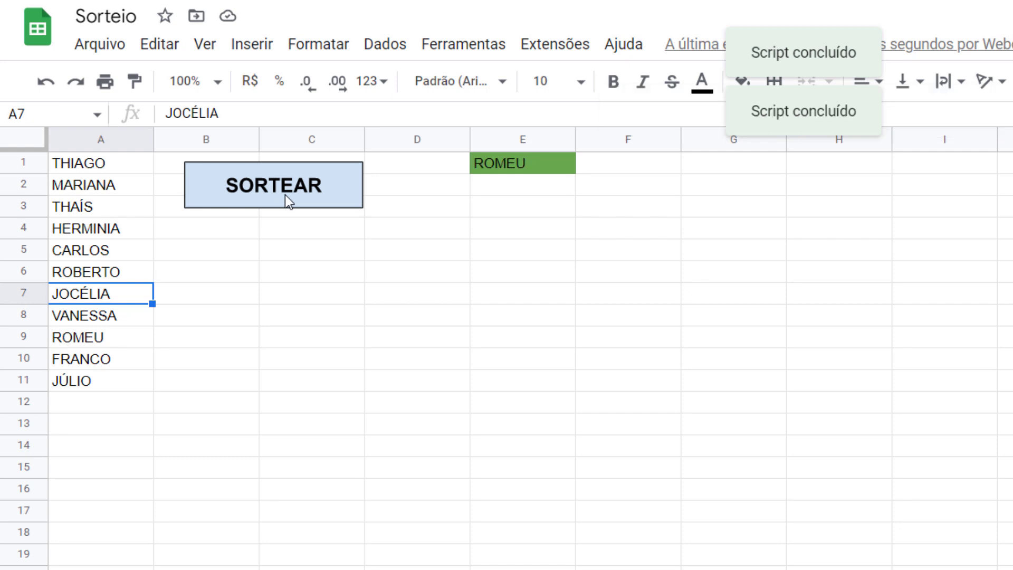
pyautogui.click(284, 195)
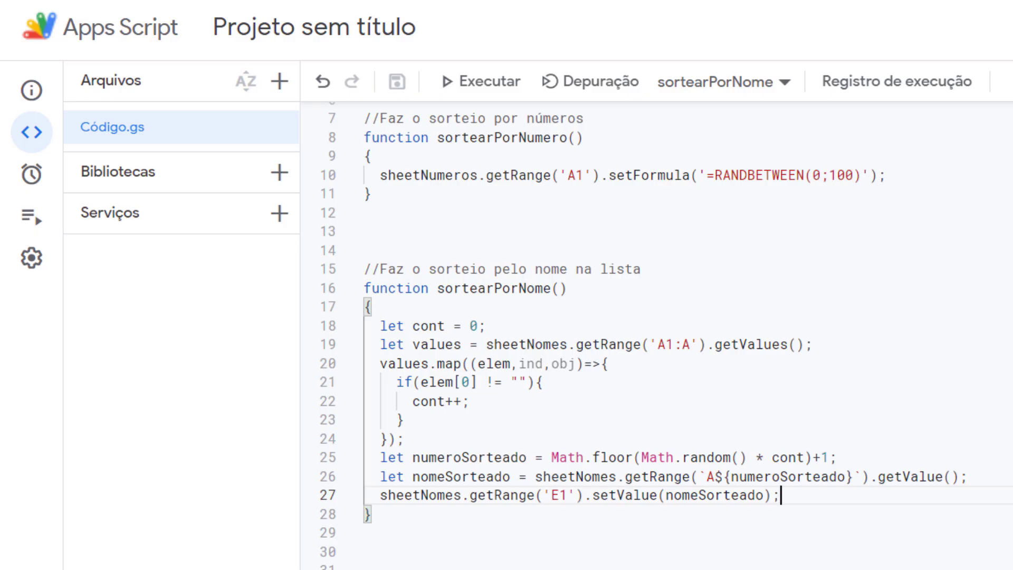
pyautogui.scroll(2, 626, 197)
pyautogui.moveTo(623, 197); pyautogui.dragTo(388, 213)
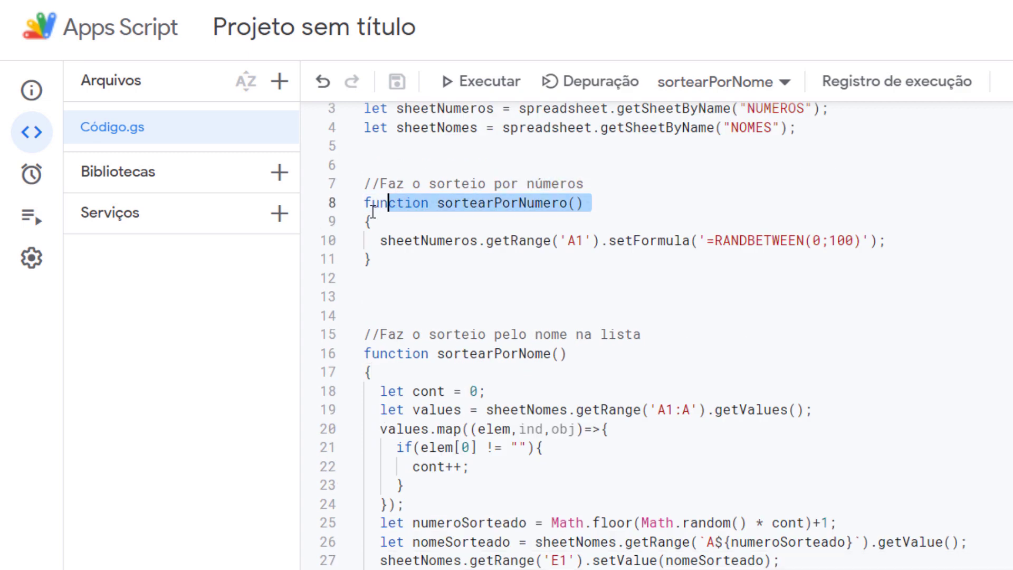
pyautogui.moveTo(816, 240); pyautogui.dragTo(855, 241)
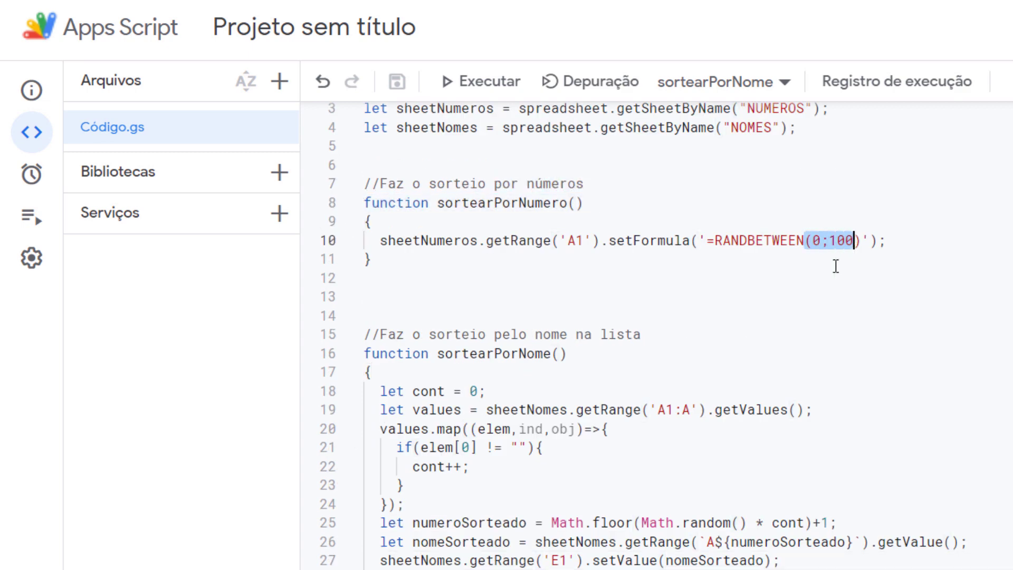
pyautogui.click(682, 368)
pyautogui.moveTo(567, 353); pyautogui.dragTo(357, 363)
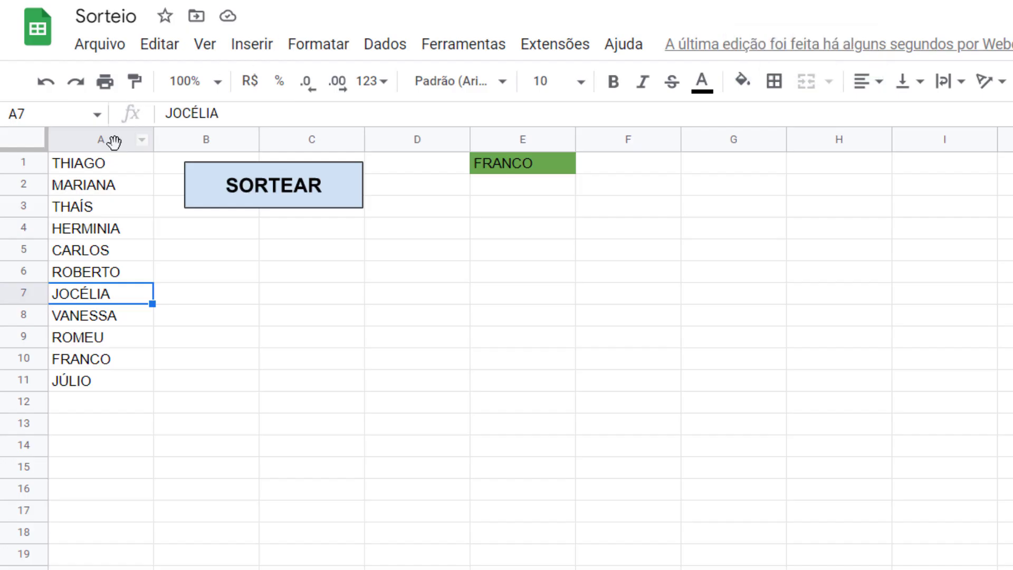
pyautogui.click(108, 139)
pyautogui.click(251, 380)
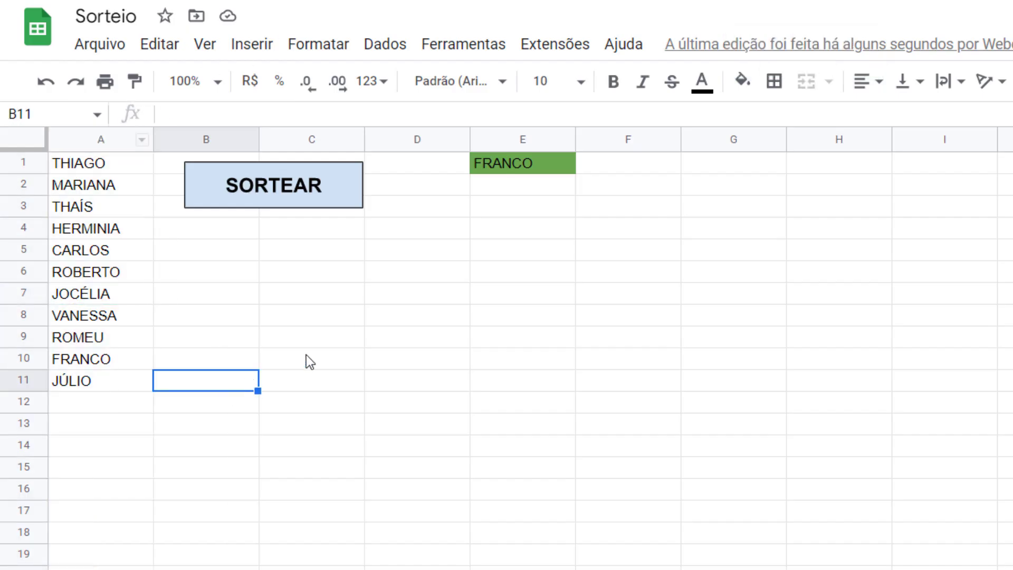
pyautogui.click(529, 160)
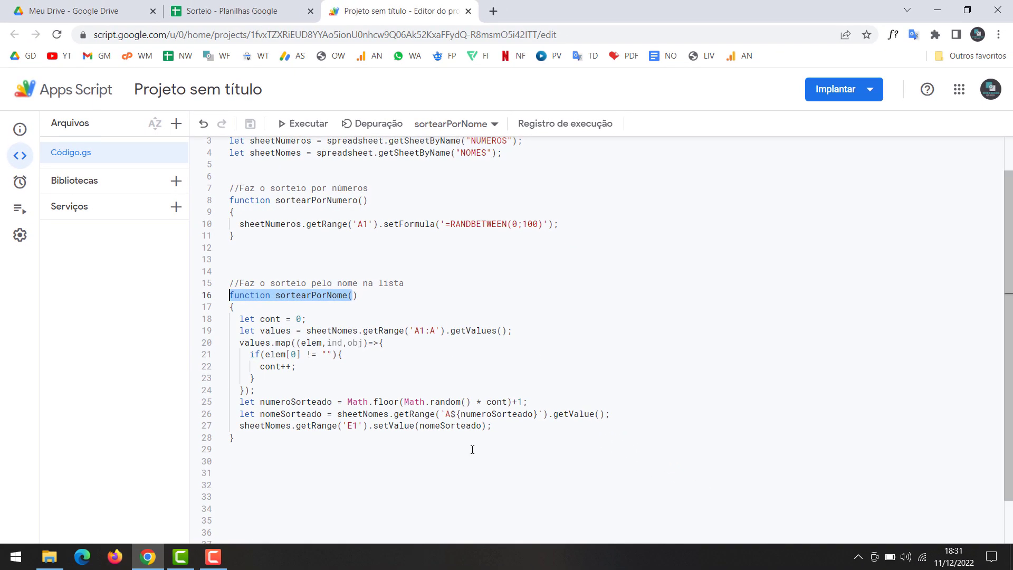
pyautogui.click(475, 451)
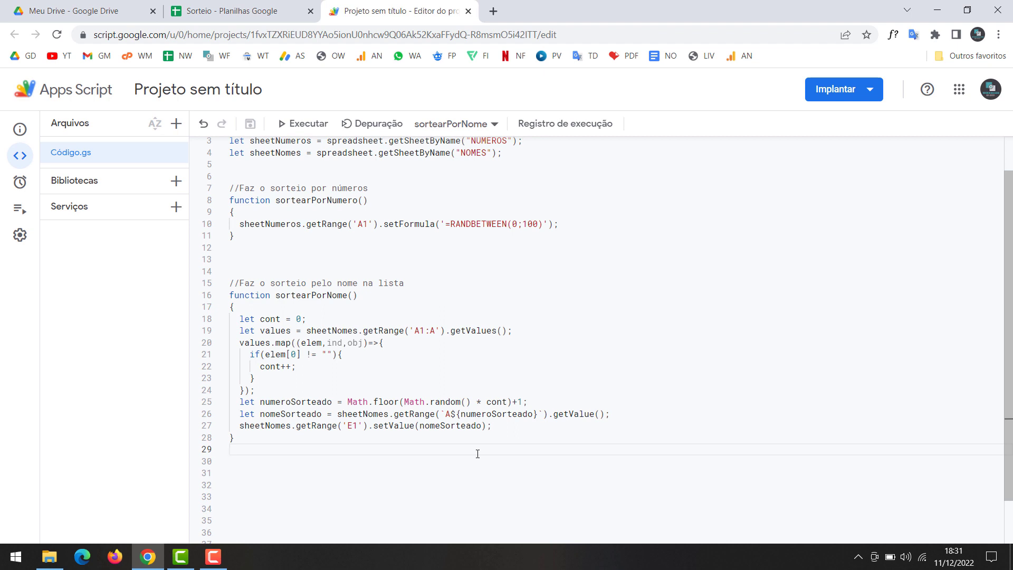